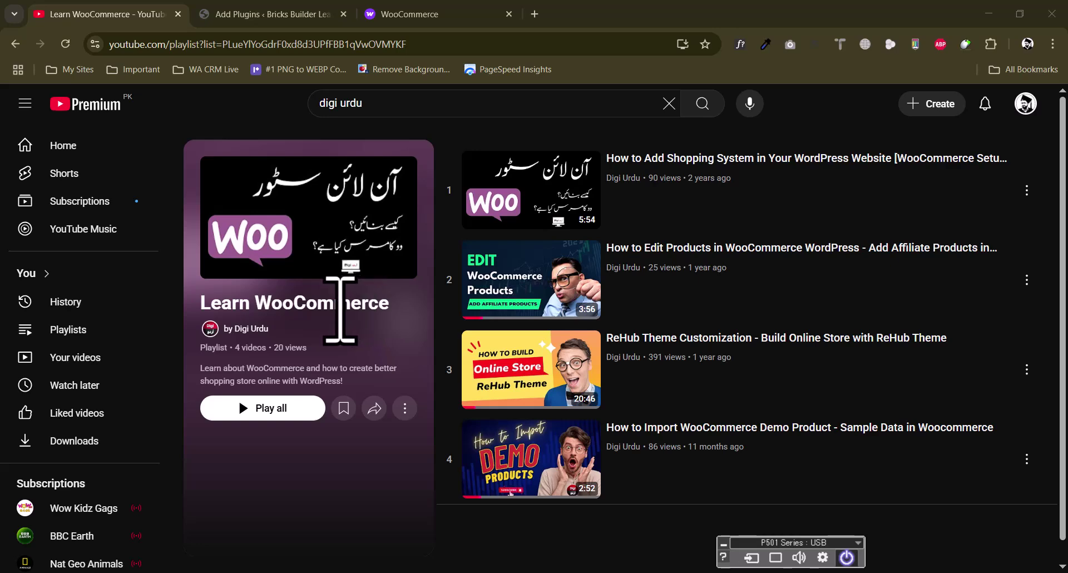
Switch from the YouTube playlist to the woocommerce.com homepage tab
left_click(405, 4)
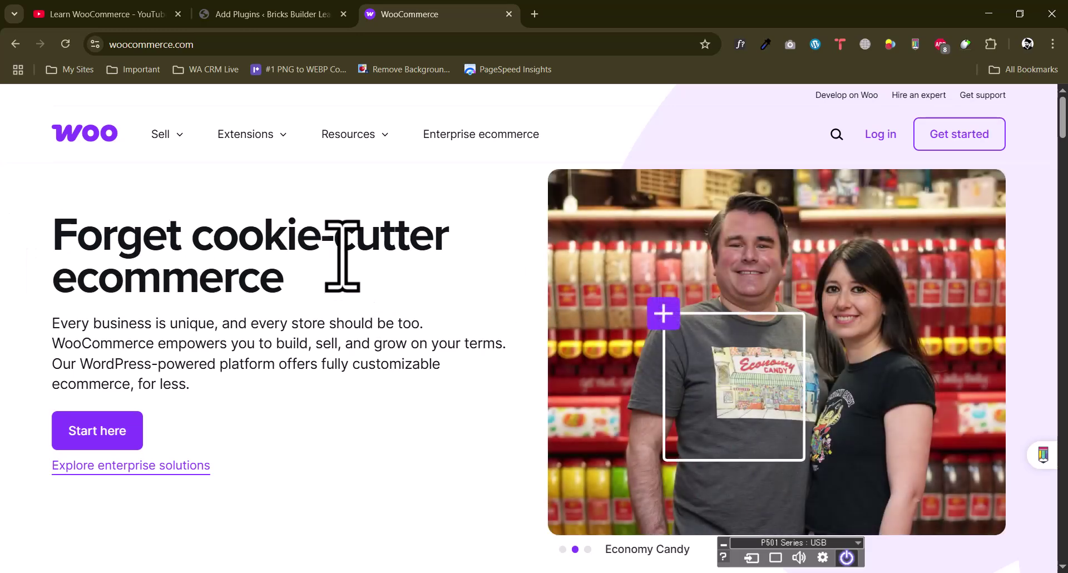
Read down the woocommerce.com homepage, briefly highlighting the 31% statistic
scroll(342, 253, "down", 3)
scroll(346, 264, "up", 3)
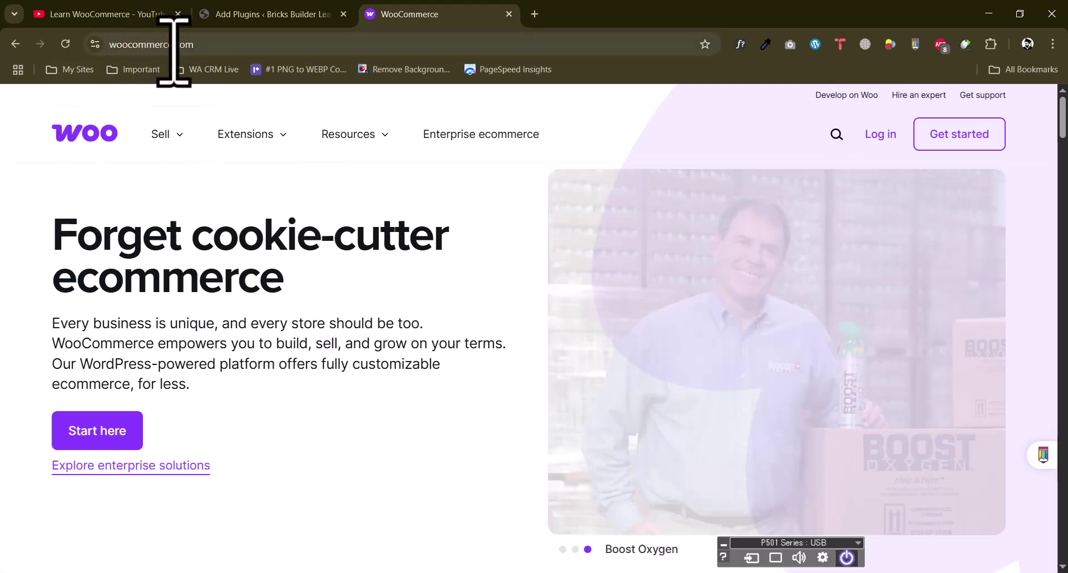
scroll(327, 305, "down", 6)
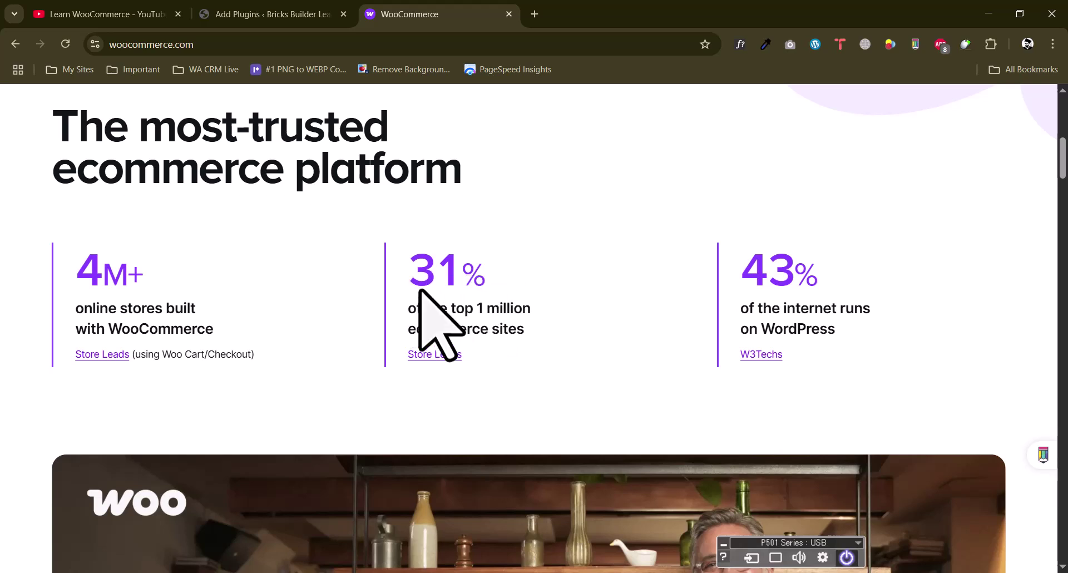
left_click_drag(528, 333, 412, 285)
left_click(418, 342)
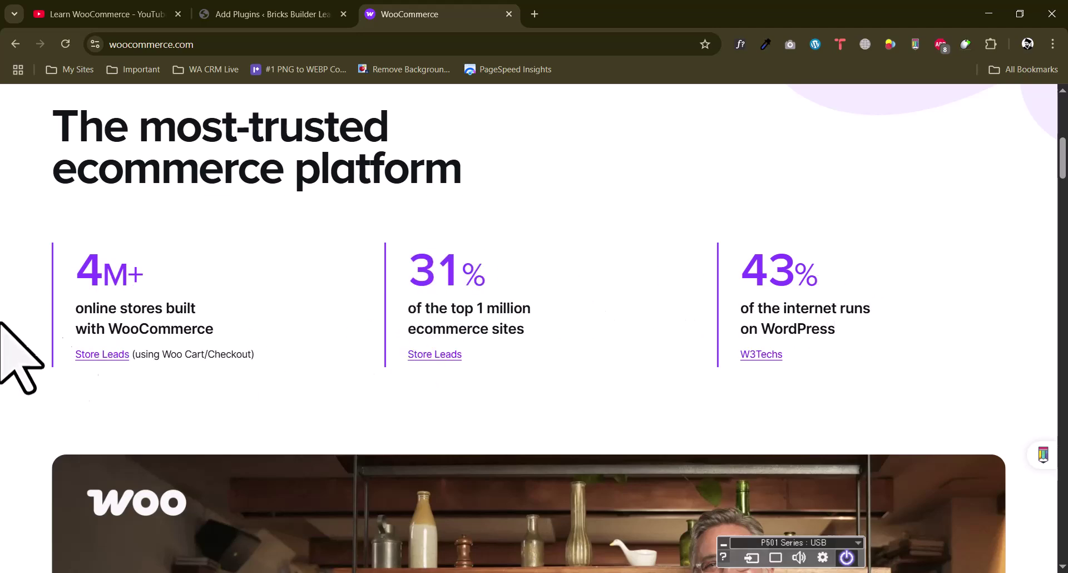
scroll(415, 302, "down", 4)
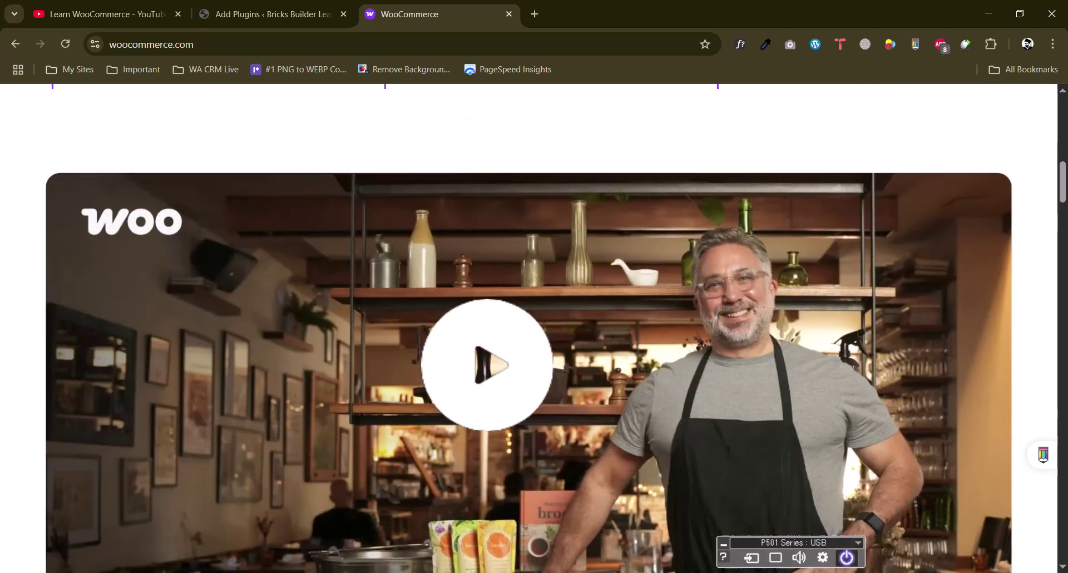
scroll(534, 328, "down", 4)
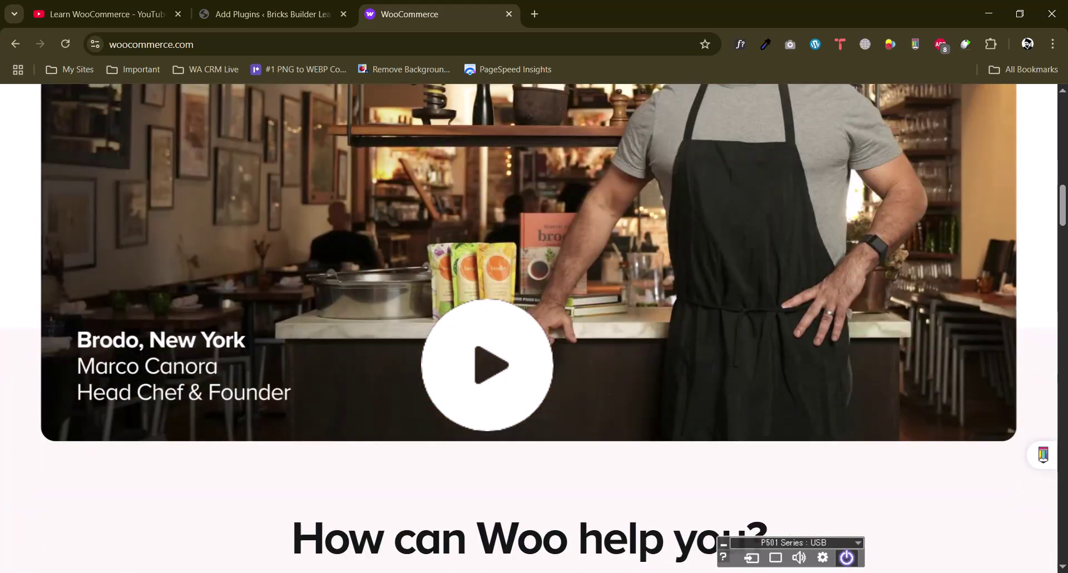
scroll(421, 302, "down", 10)
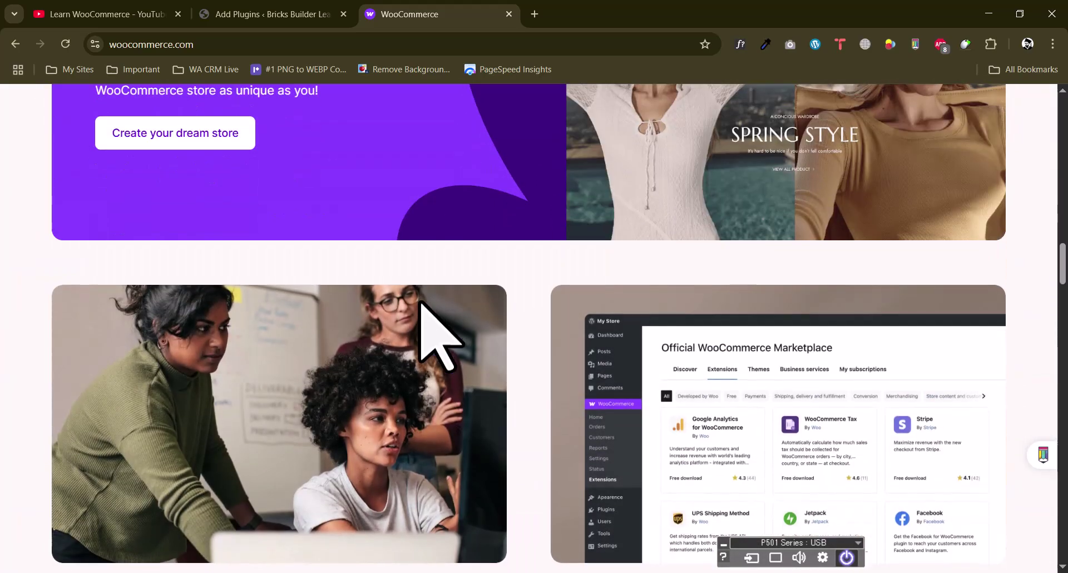
scroll(420, 303, "down", 3)
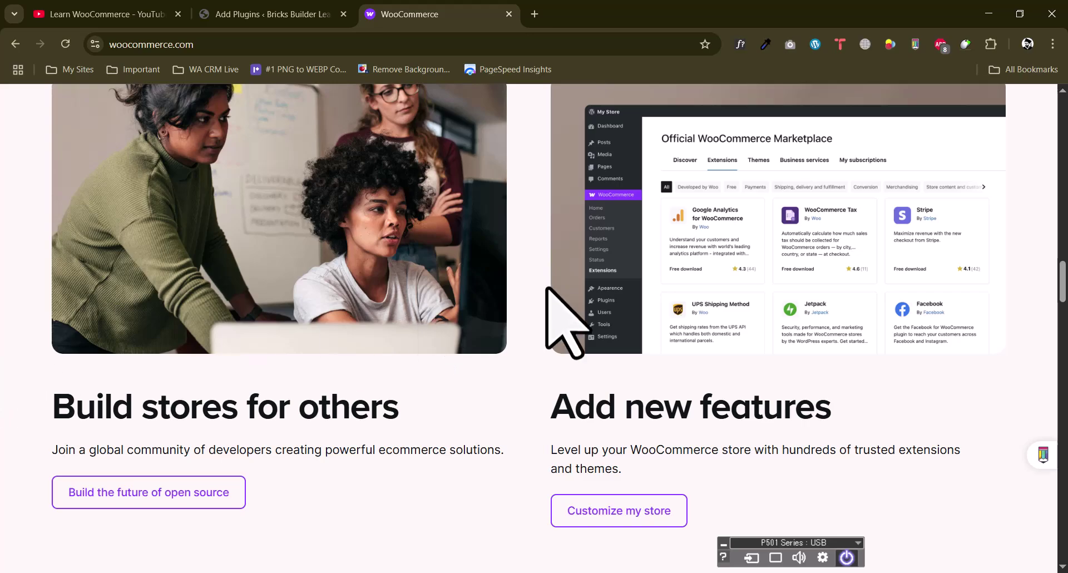
scroll(547, 288, "down", 9)
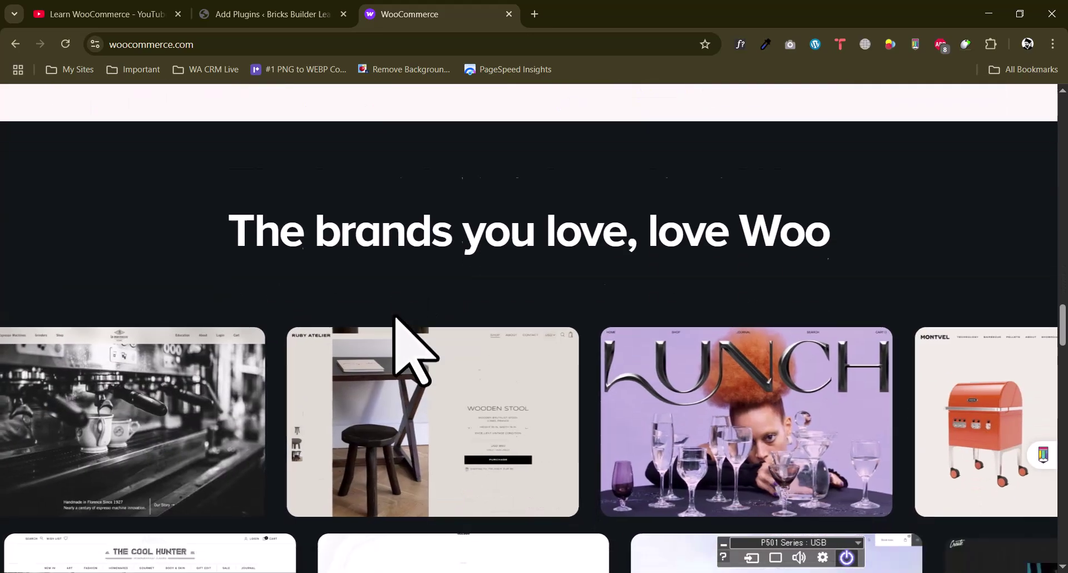
scroll(415, 347, "down", 15)
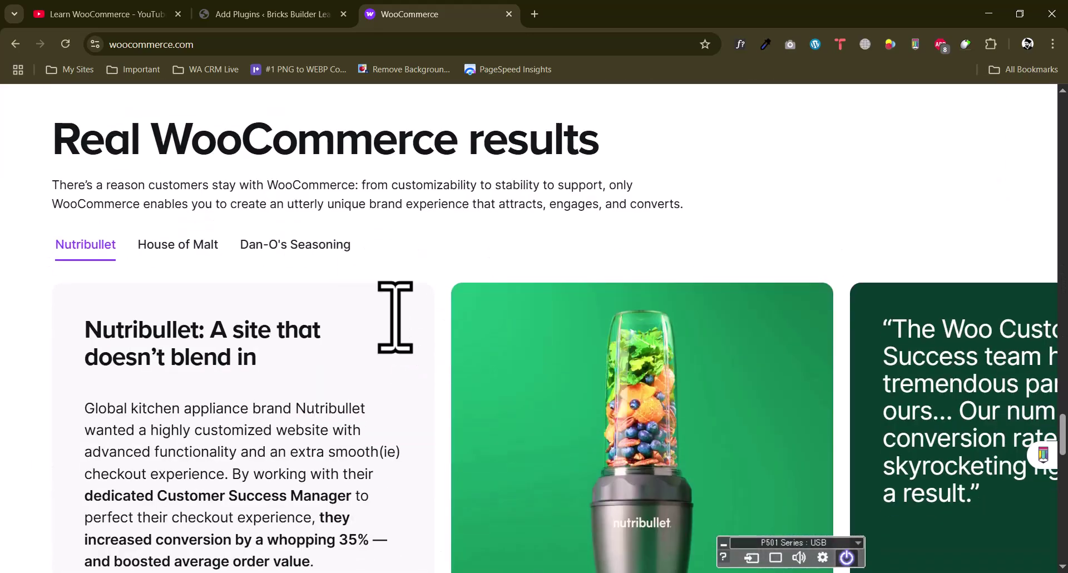
scroll(394, 314, "down", 15)
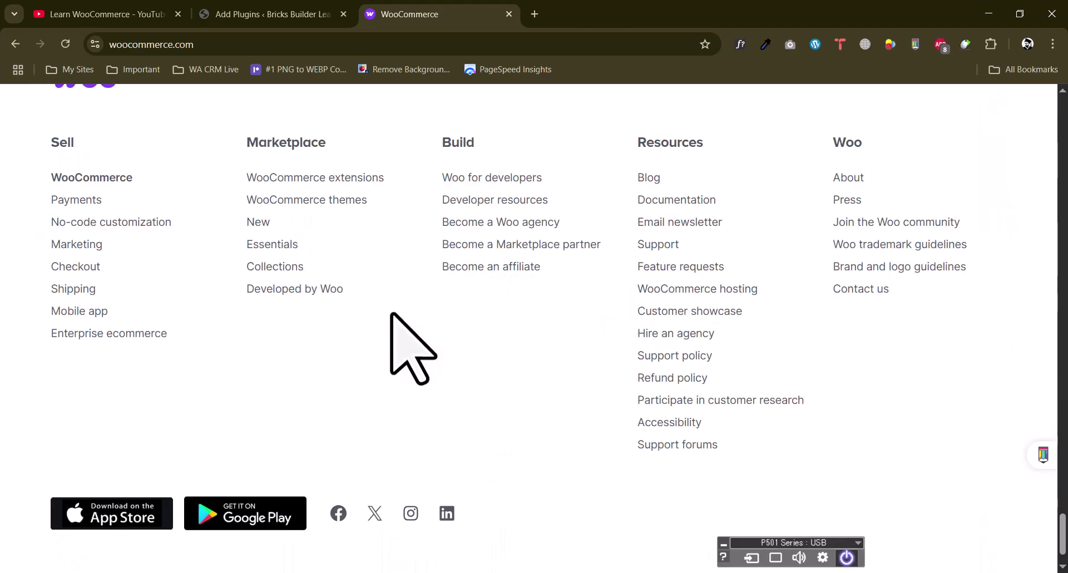
Return to the top and switch to the WordPress plugin search results for 'woocommerce'
scroll(392, 310, "up", 5)
scroll(389, 310, "up", 1)
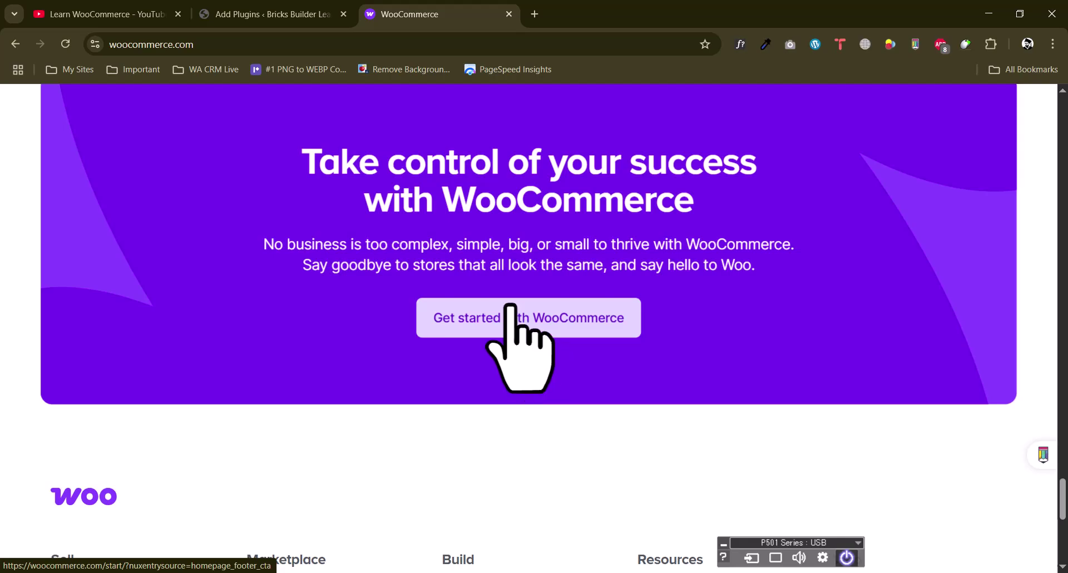
scroll(520, 301, "up", 9)
scroll(512, 281, "up", 15)
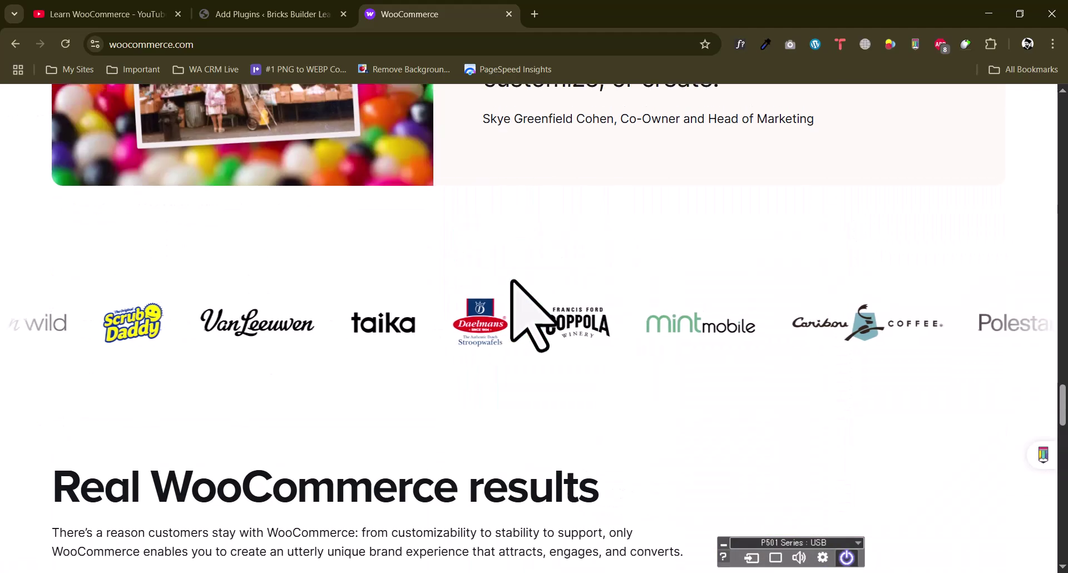
scroll(510, 279, "up", 10)
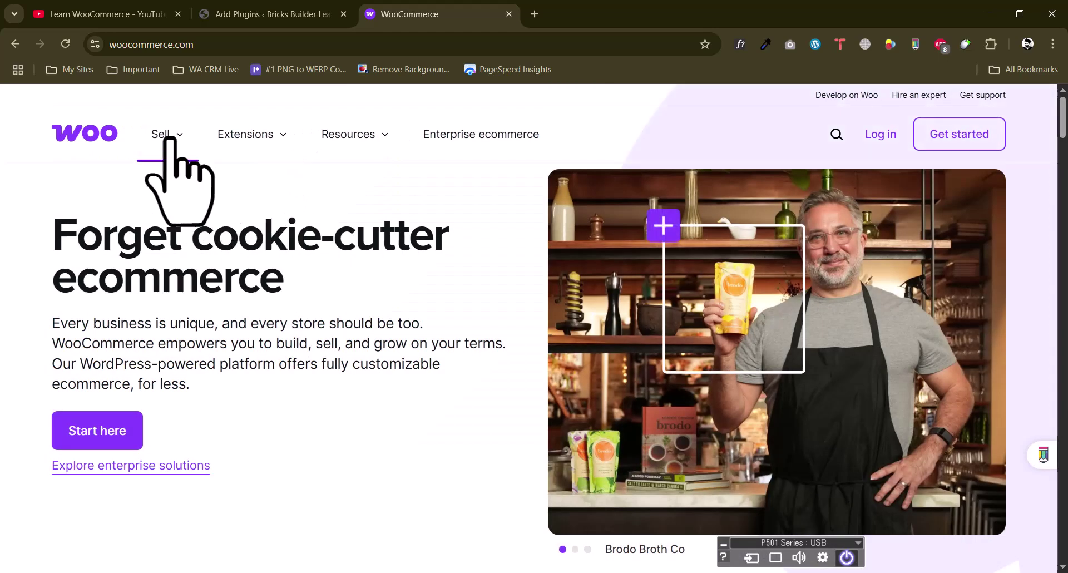
mouse_move(167, 142)
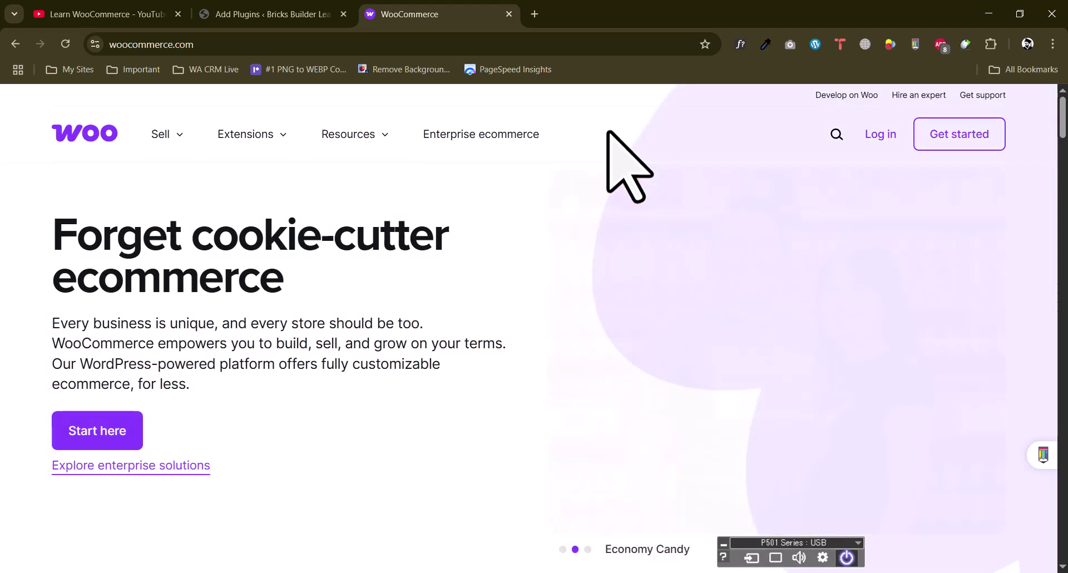
left_click(283, 12)
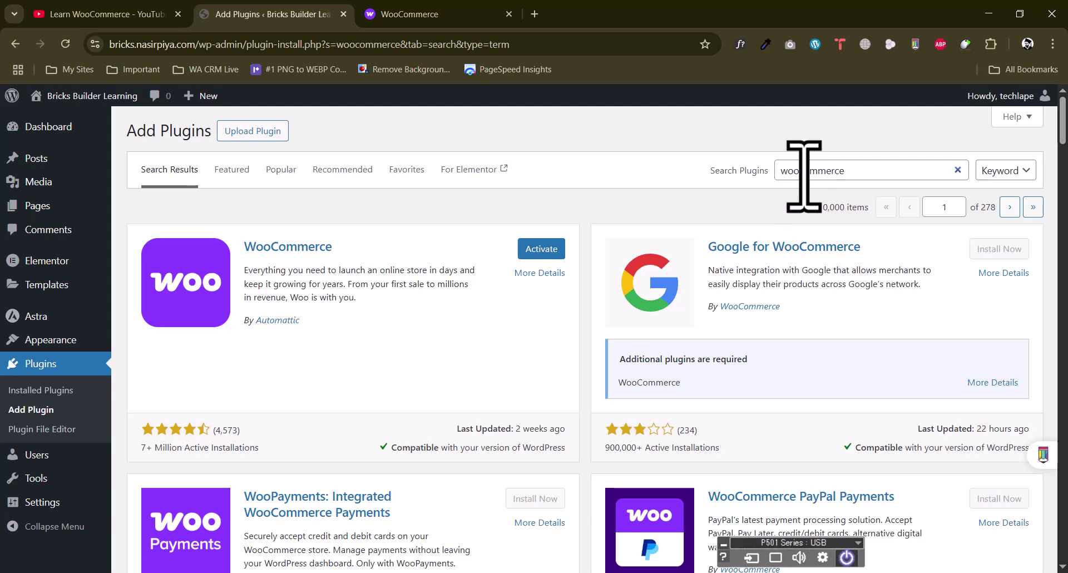
Activate the WooCommerce plugin from the search results to launch its Welcome to Woo! wizard
triple_click(357, 286)
left_click(346, 286)
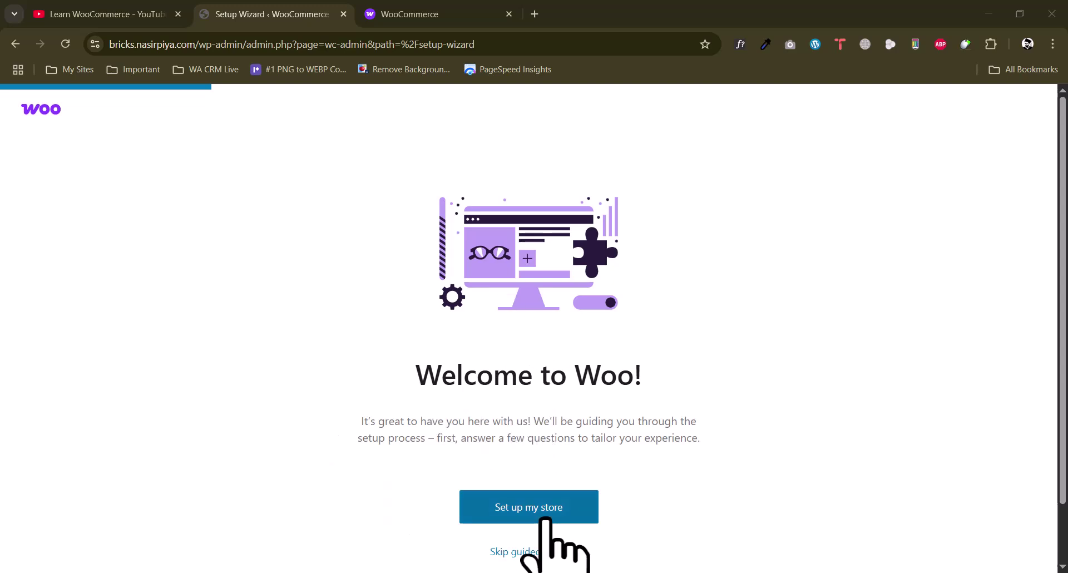
Begin the store setup and answer 'I'm just starting my business'
left_click(479, 505)
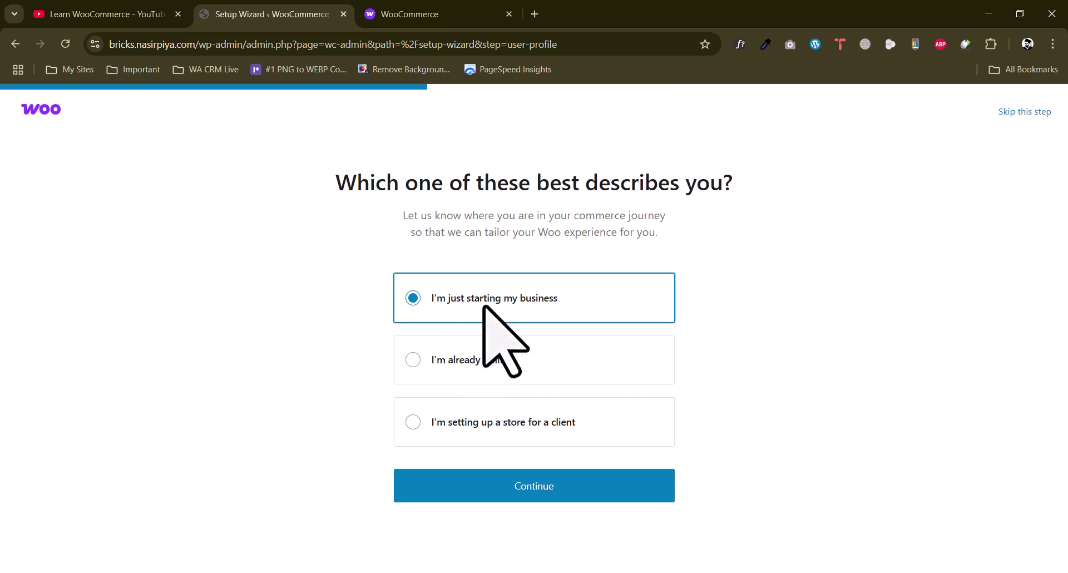
left_click(513, 486)
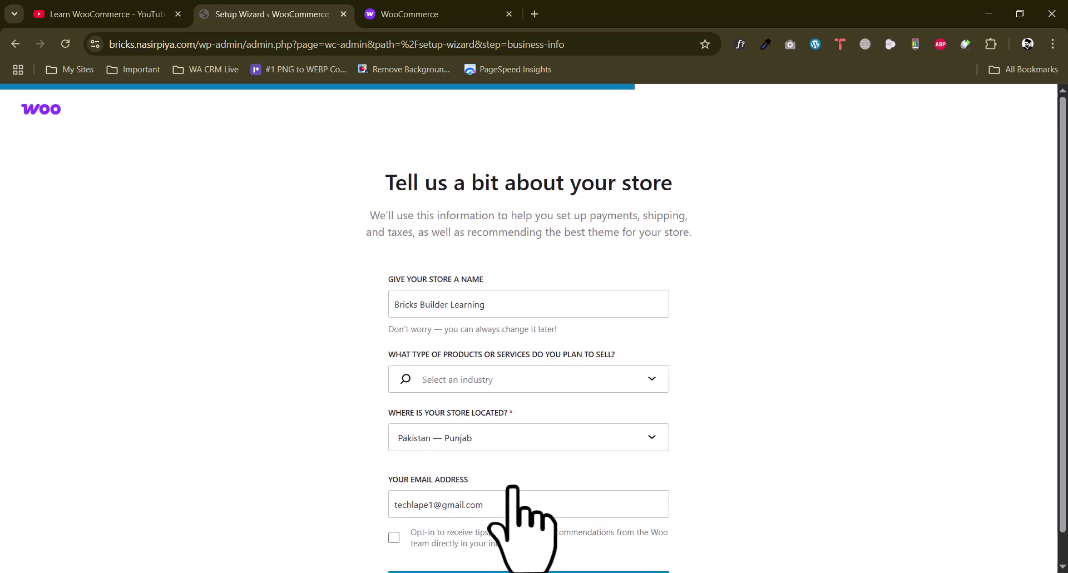
Replace the old store name with Bricks Shop
scroll(400, 317, "down", 1)
left_click(480, 274)
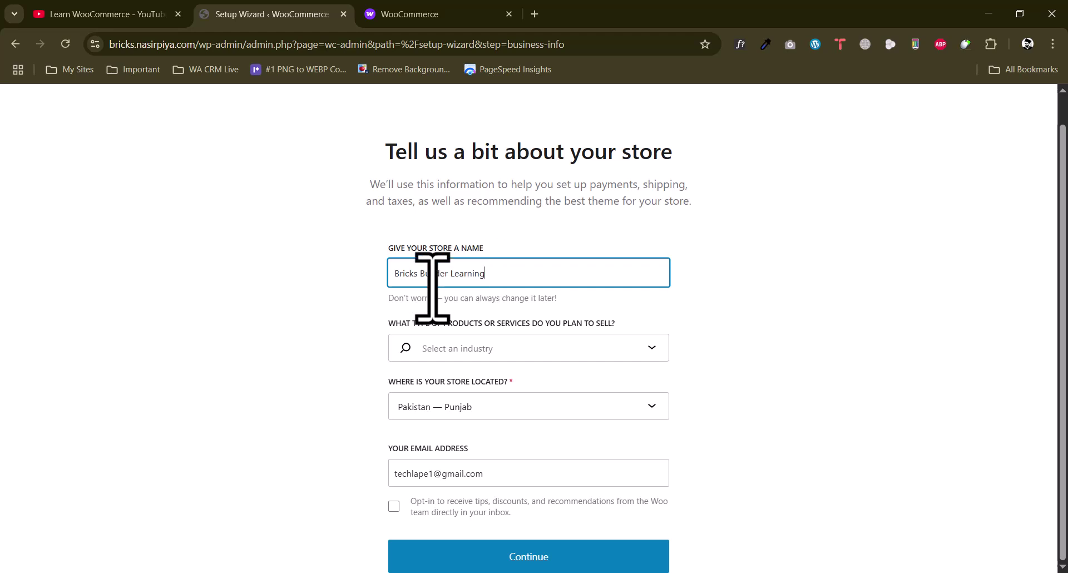
left_click_drag(492, 277, 376, 283)
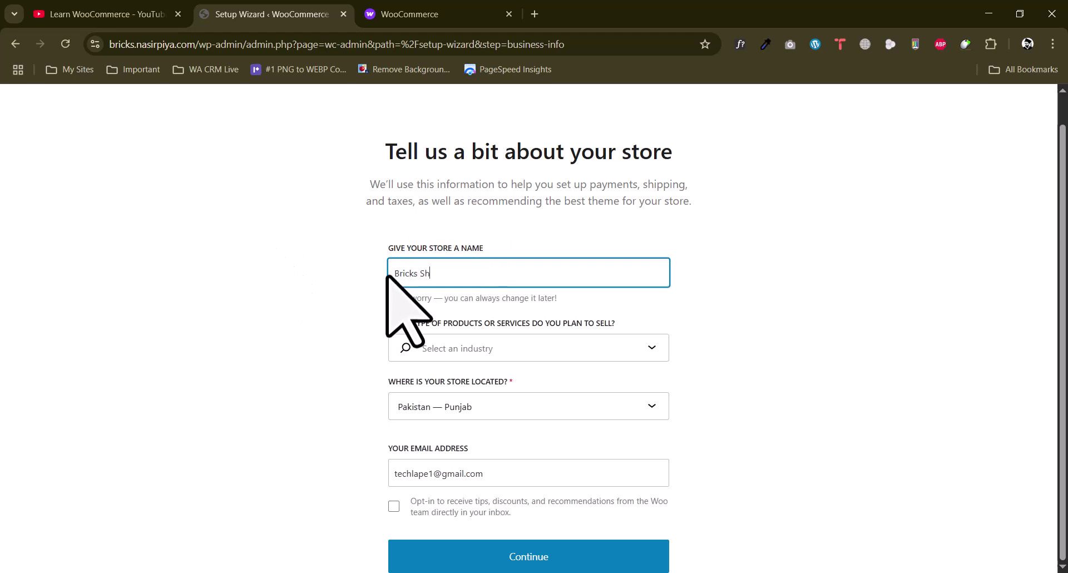
Set the store industry to Clothing and accessories
left_click(505, 349)
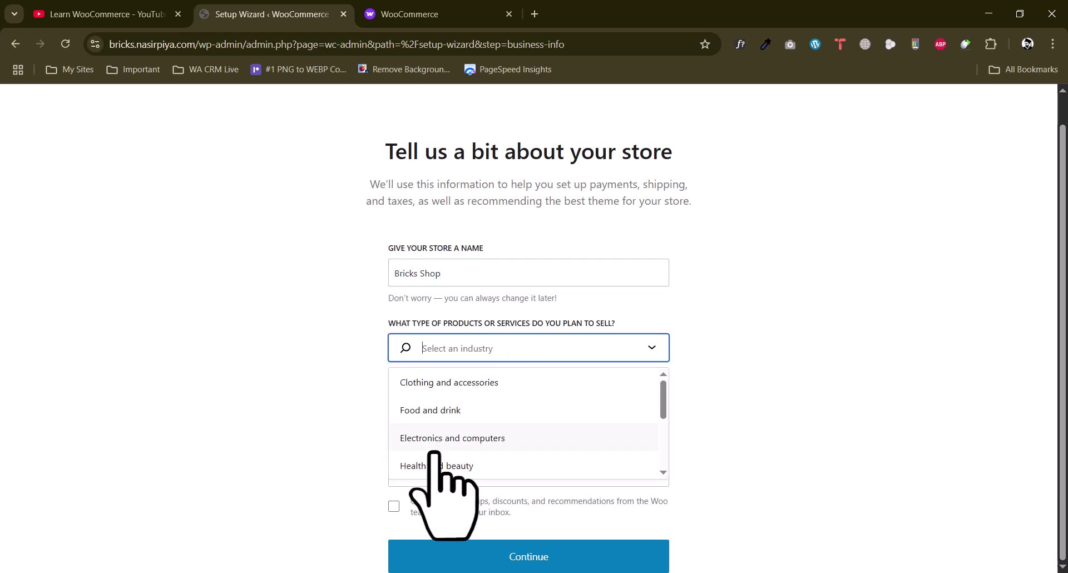
left_click(465, 391)
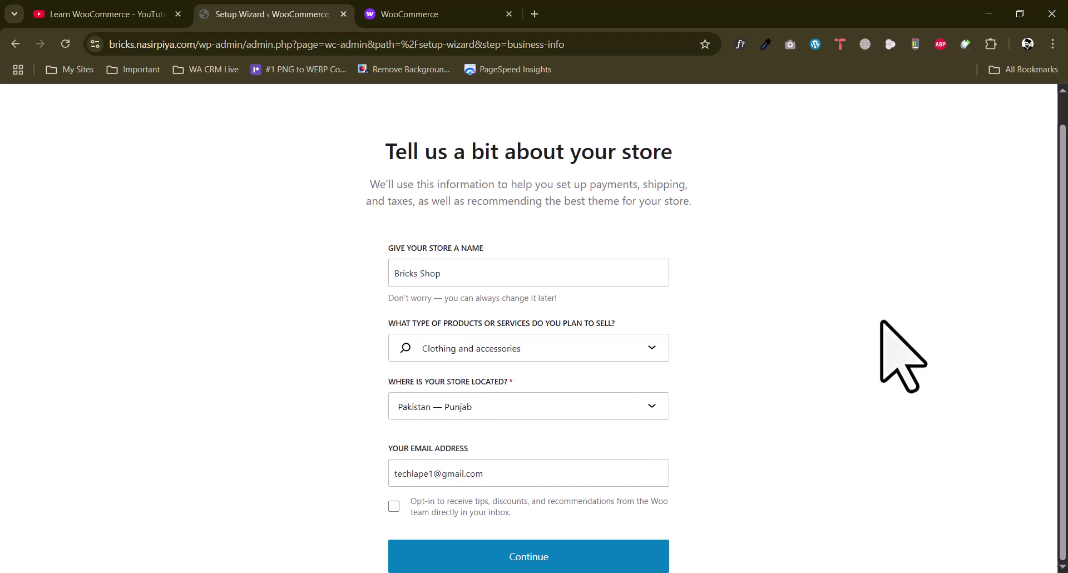
left_click(469, 354)
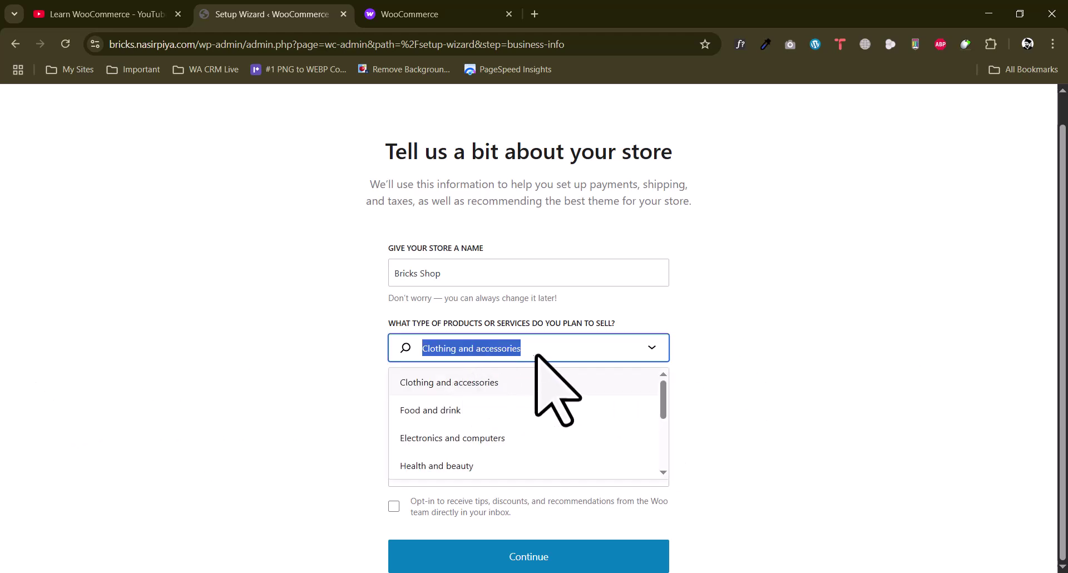
scroll(473, 439, "down", 3)
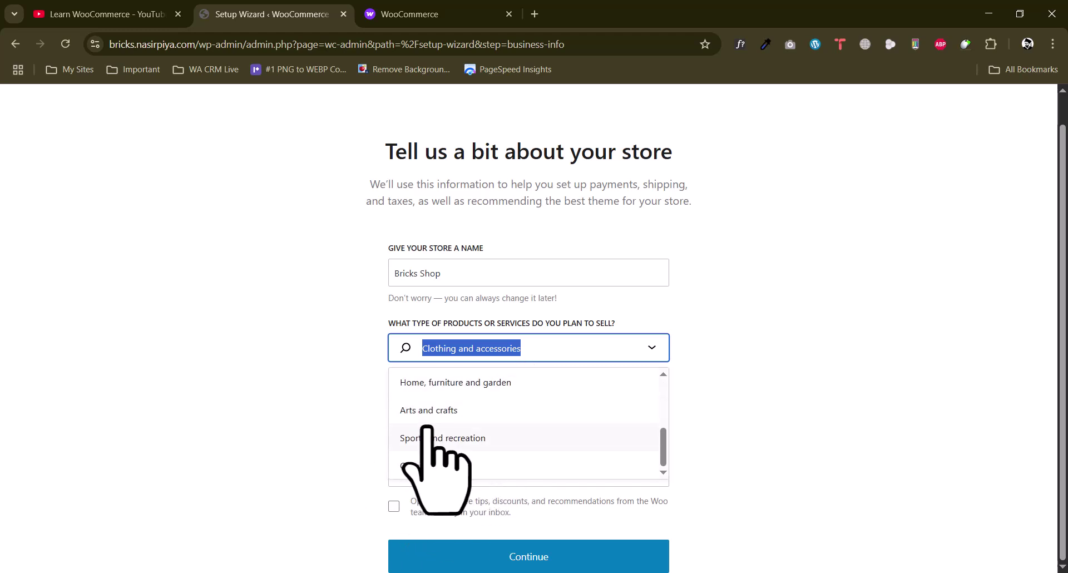
left_click(317, 434)
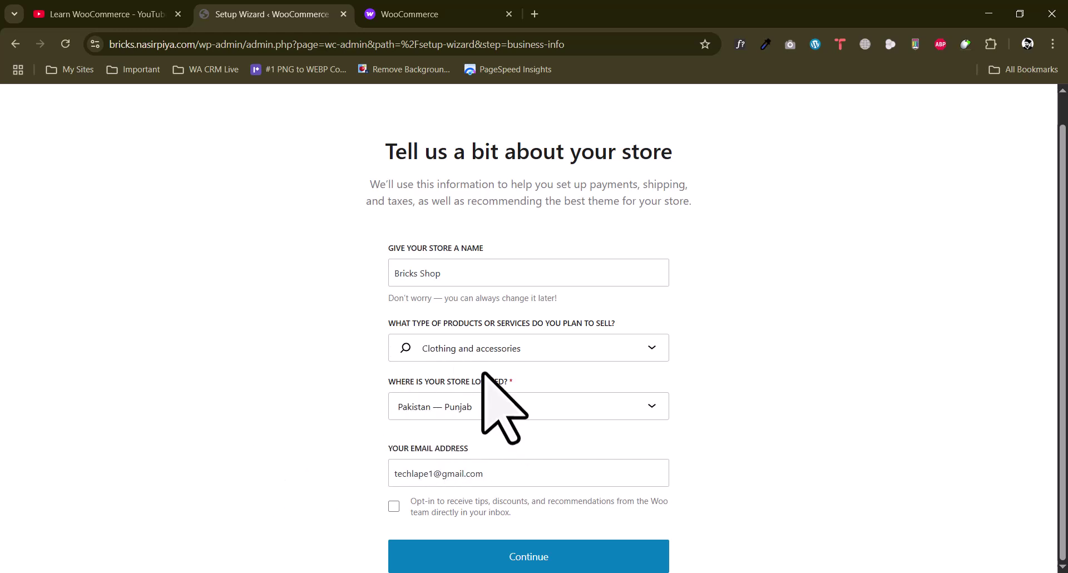
Keep Pakistan — Punjab as the location and submit the store details
left_click(472, 410)
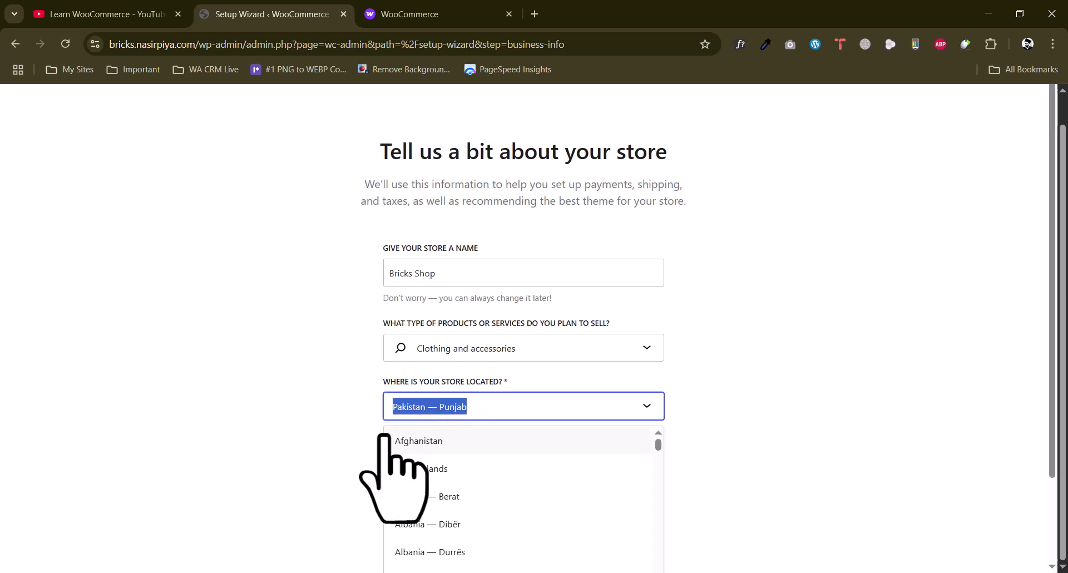
left_click(328, 437)
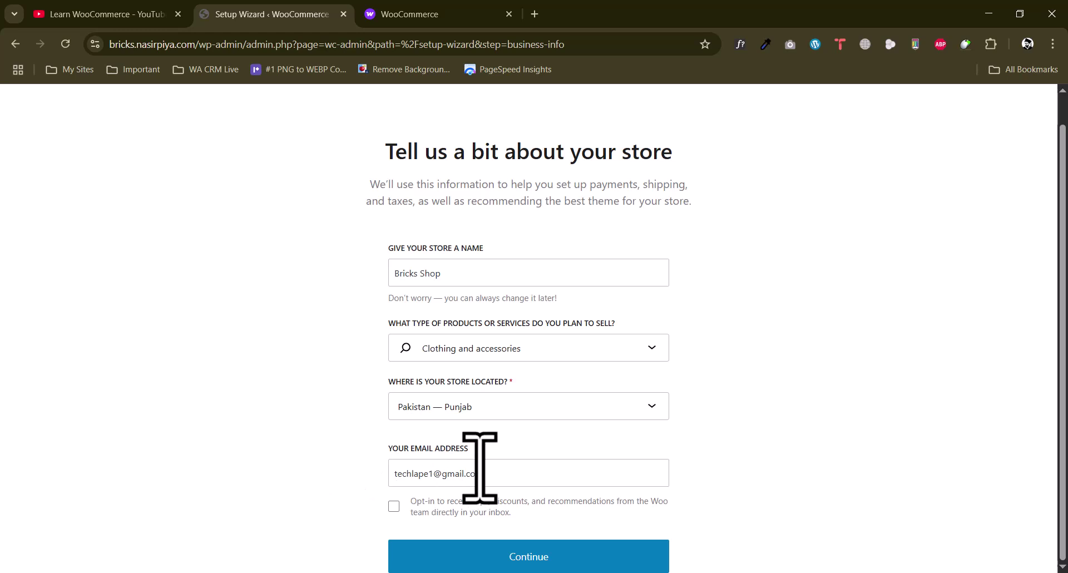
left_click_drag(503, 474, 286, 500)
left_click(511, 559)
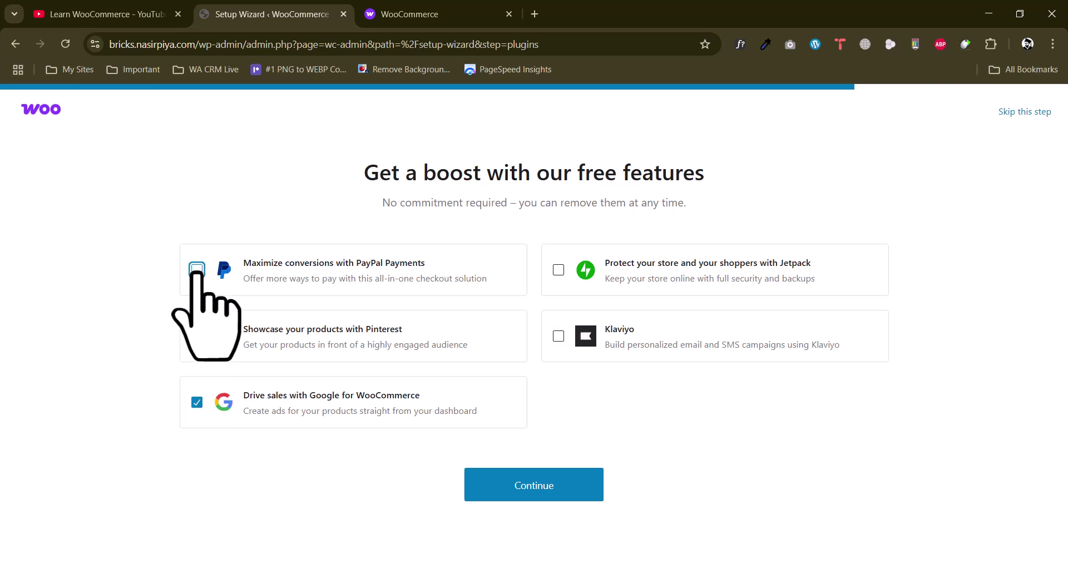
Untick Google for WooCommerce so no free features remain, then finish the wizard
left_click(197, 401)
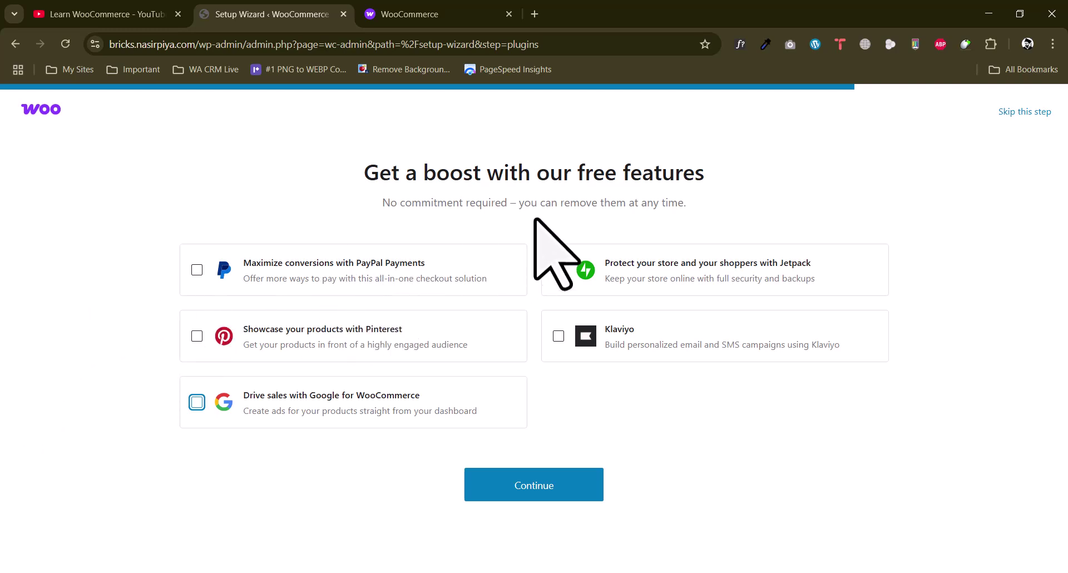
left_click(516, 488)
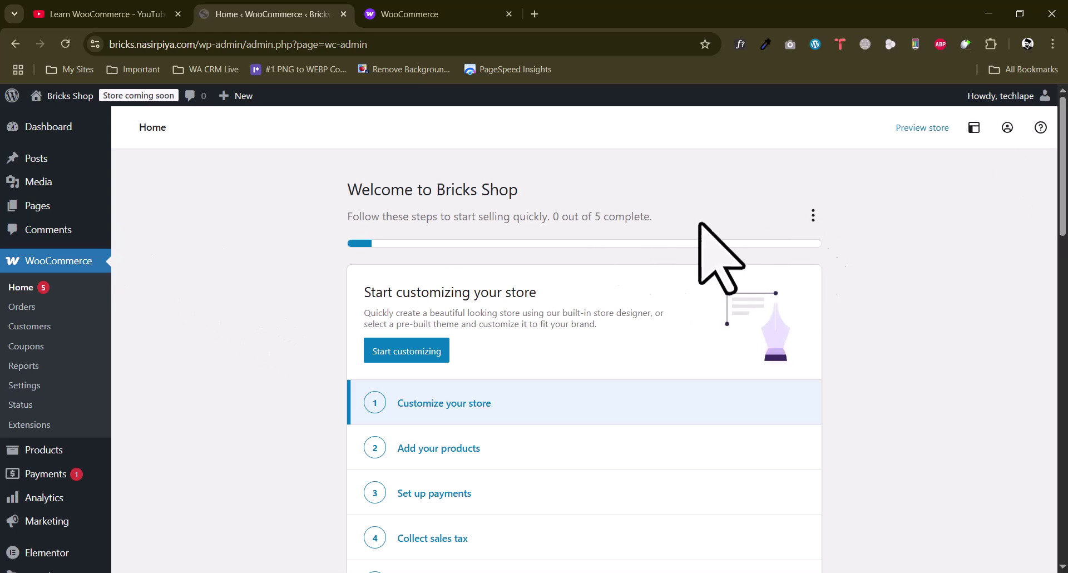
Scroll through the setup checklist on the WooCommerce Home page
scroll(322, 250, "down", 8)
scroll(328, 256, "up", 8)
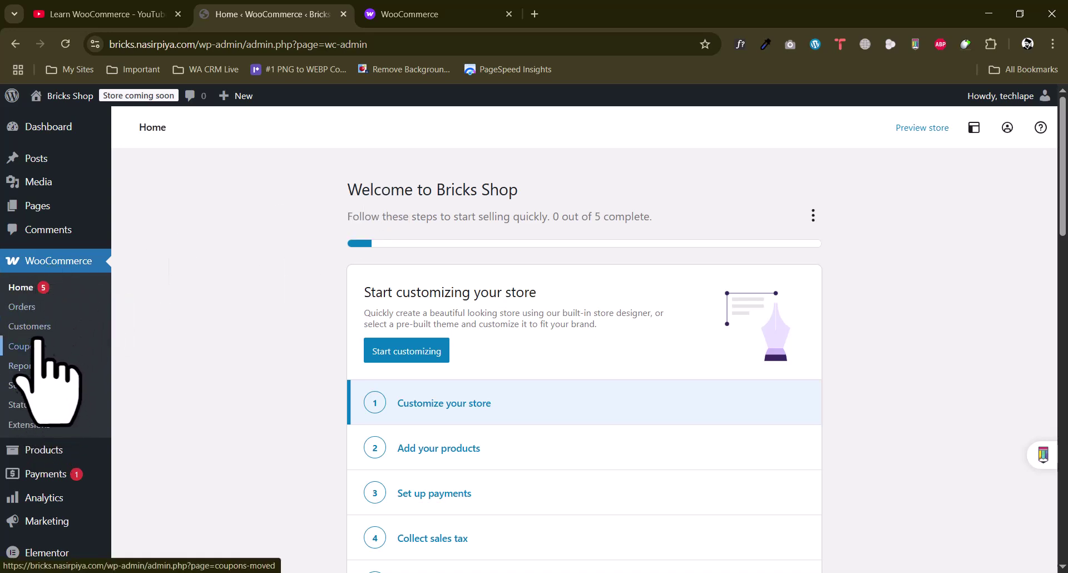
scroll(242, 320, "down", 5)
scroll(248, 331, "up", 5)
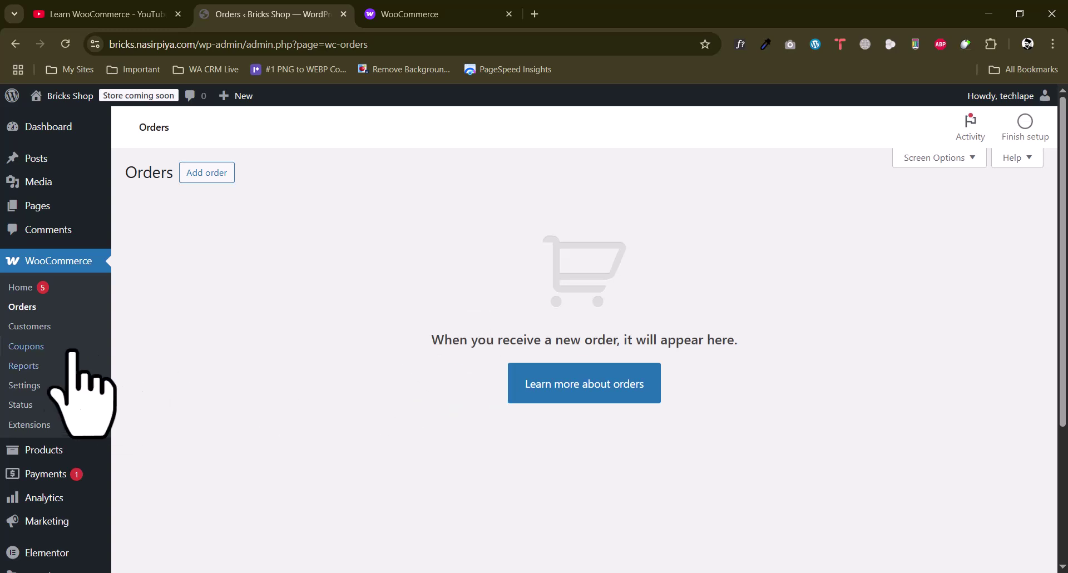
Open WooCommerce > Customers, which lists 0 customers
left_click(29, 326)
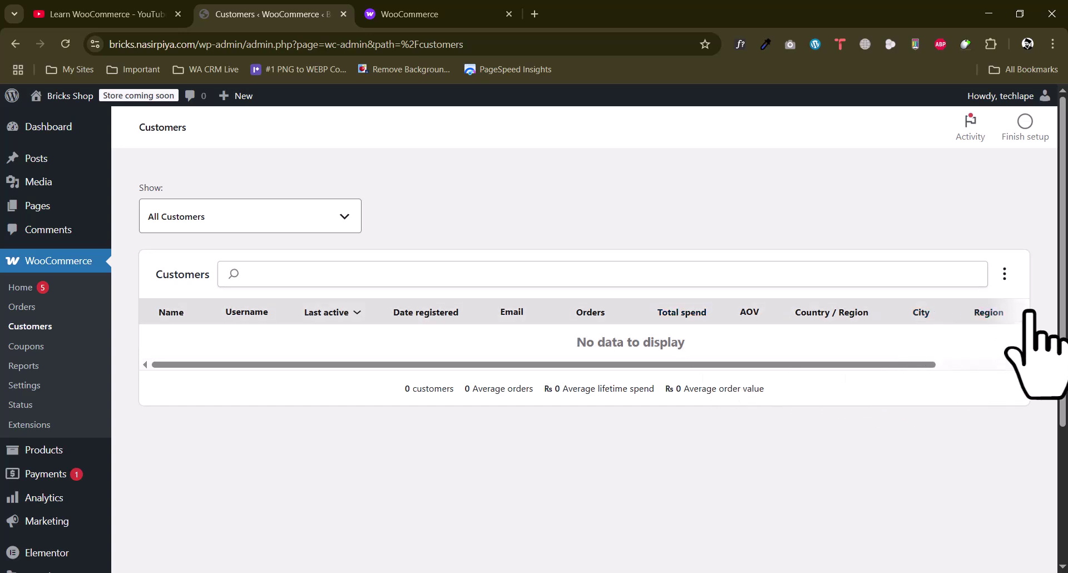
Switch the customer list to Advanced filters with customers matching Any
left_click_drag(608, 374, 767, 372)
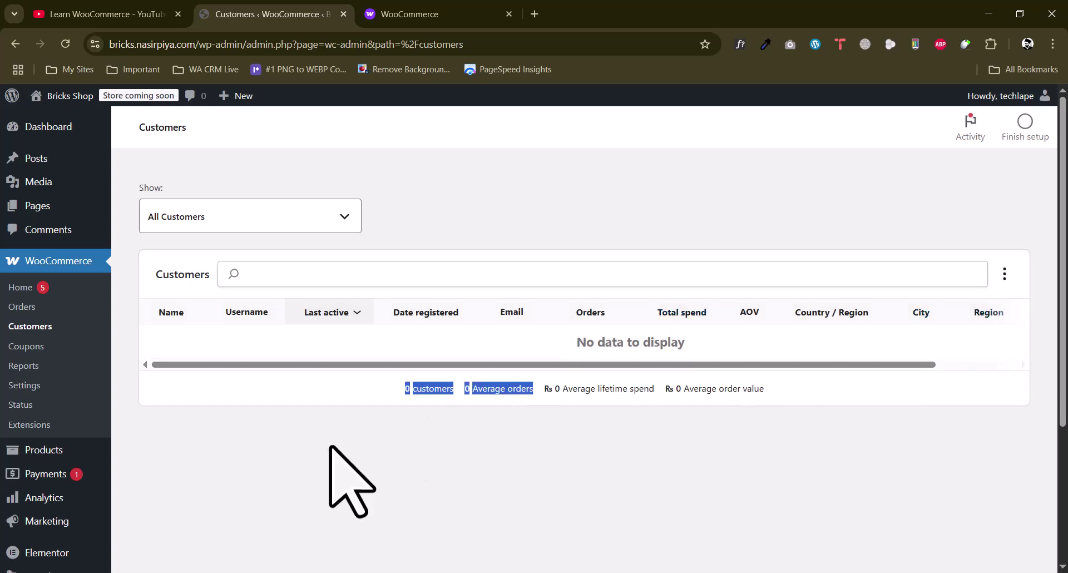
left_click(423, 419)
left_click(279, 215)
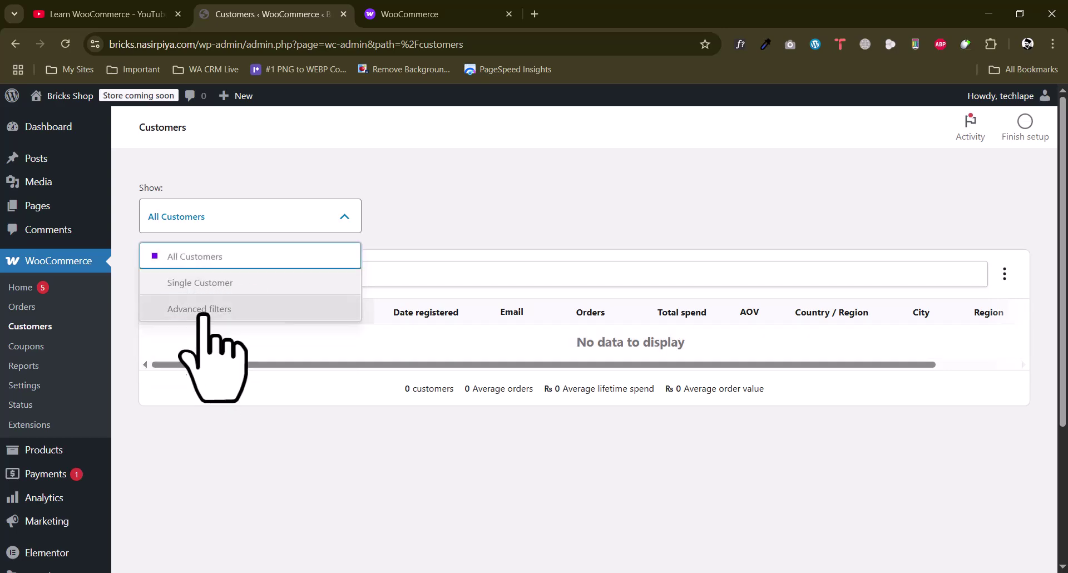
left_click(205, 317)
left_click(266, 273)
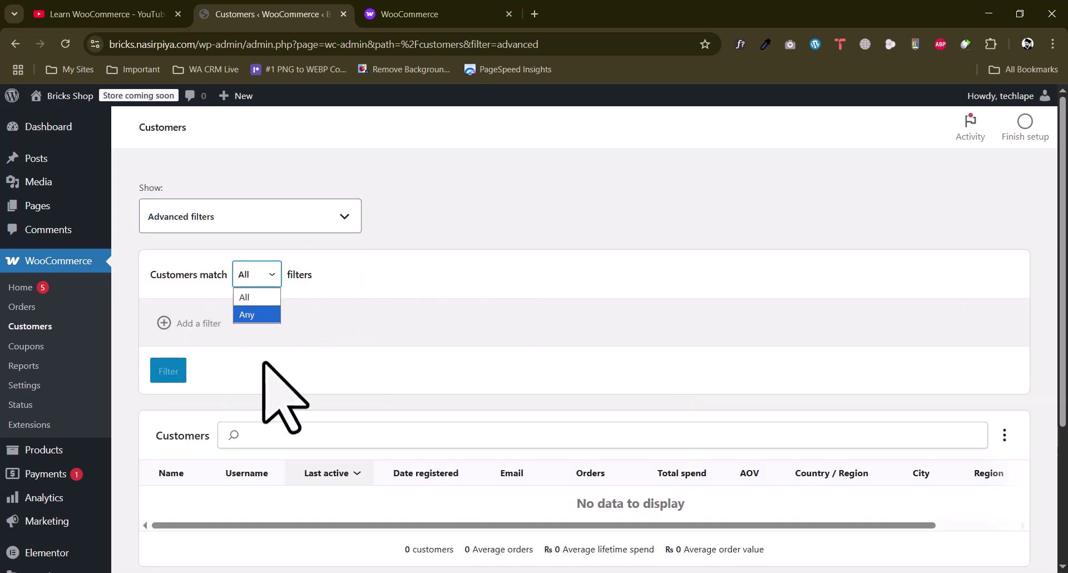
left_click(256, 315)
Look through the Add a filter list without choosing a filter
left_click(169, 322)
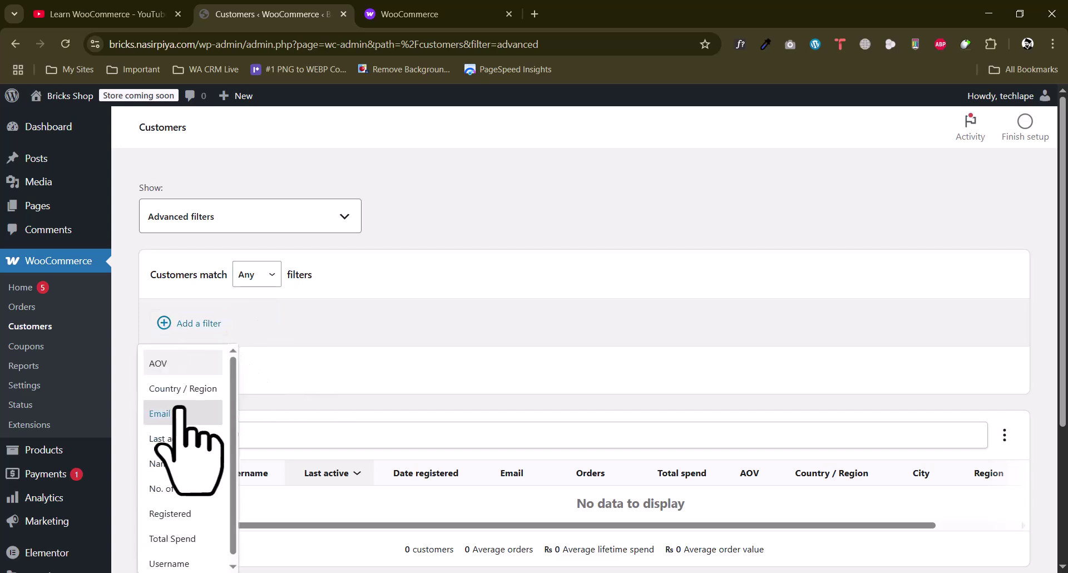
left_click(370, 296)
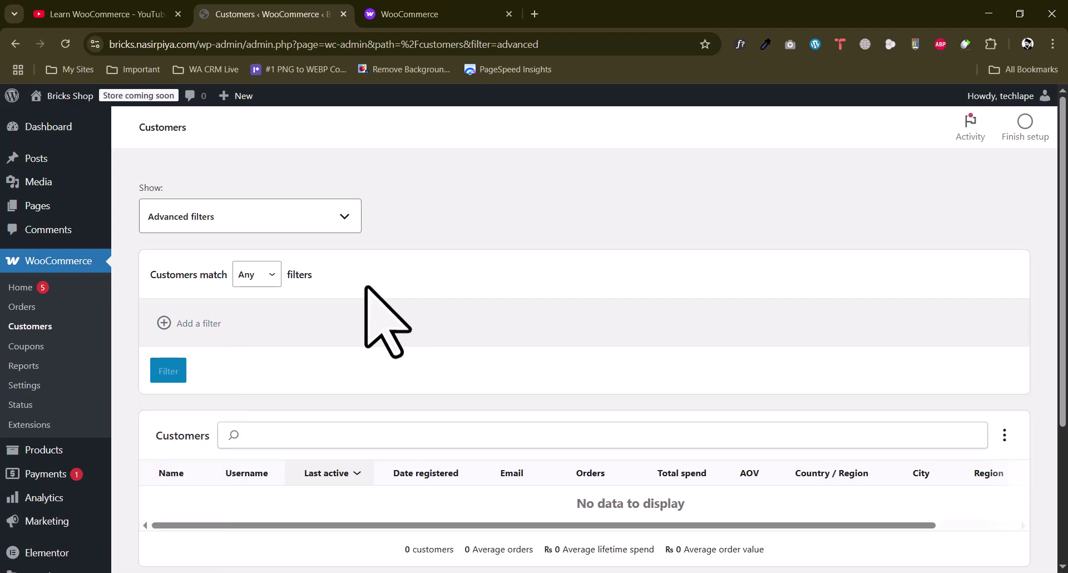
scroll(367, 298, "down", 3)
scroll(368, 299, "up", 3)
scroll(369, 301, "down", 1)
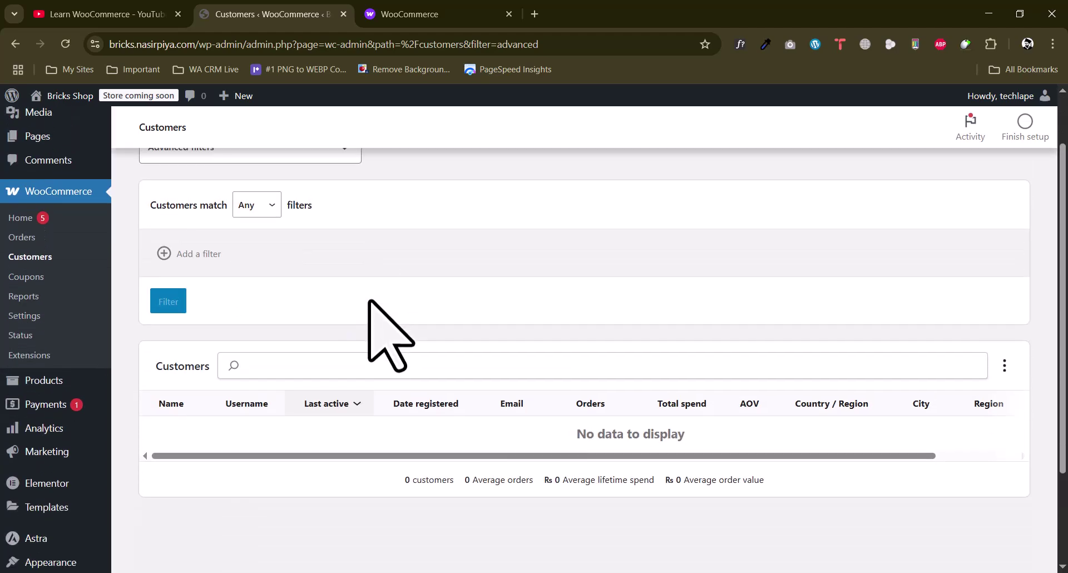
scroll(368, 300, "up", 1)
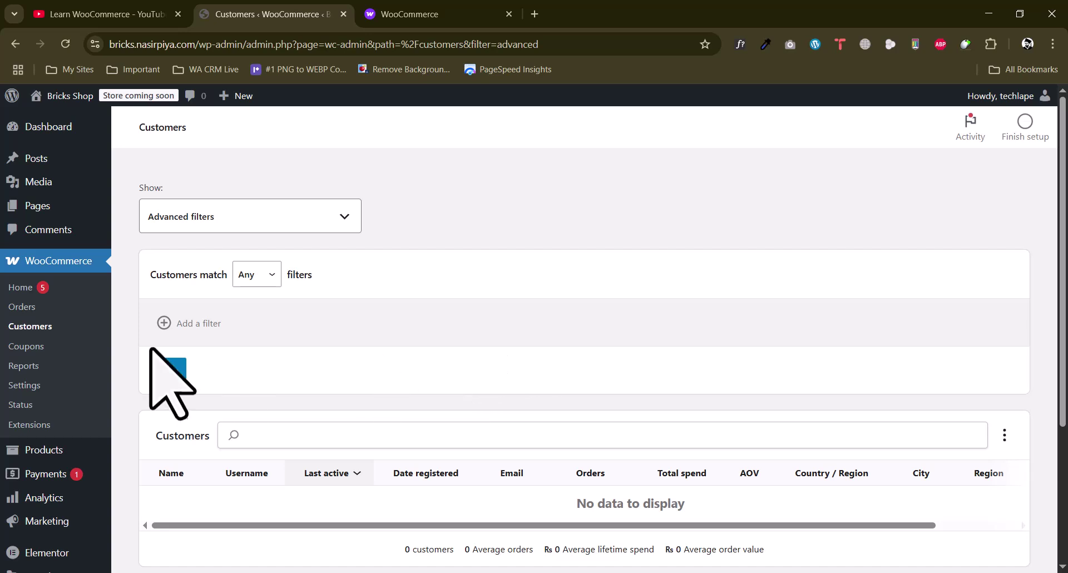
Add an Email filter, apply the filters, and dismiss the feedback prompt
left_click(165, 323)
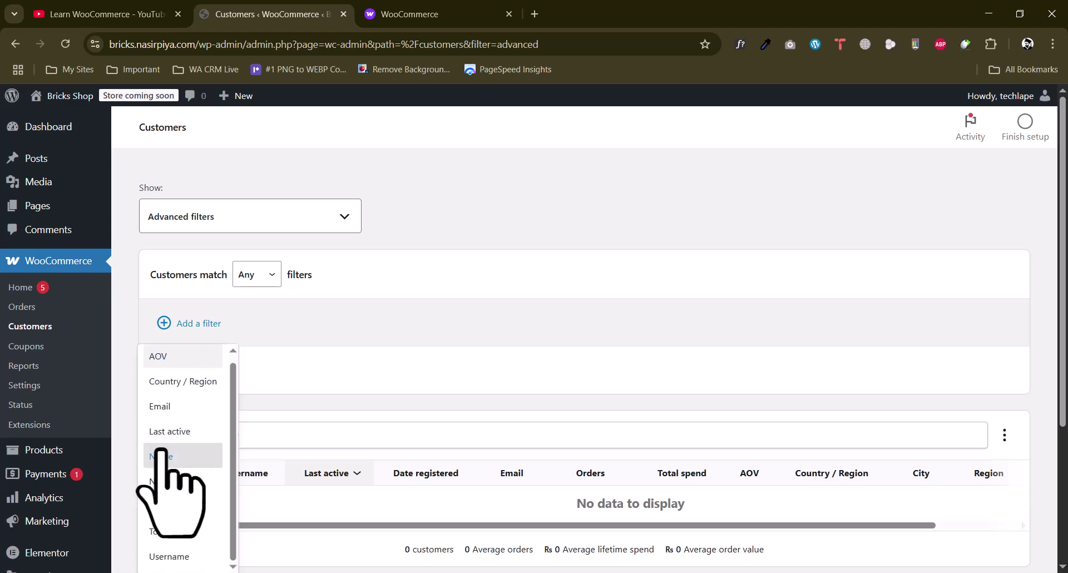
left_click(165, 407)
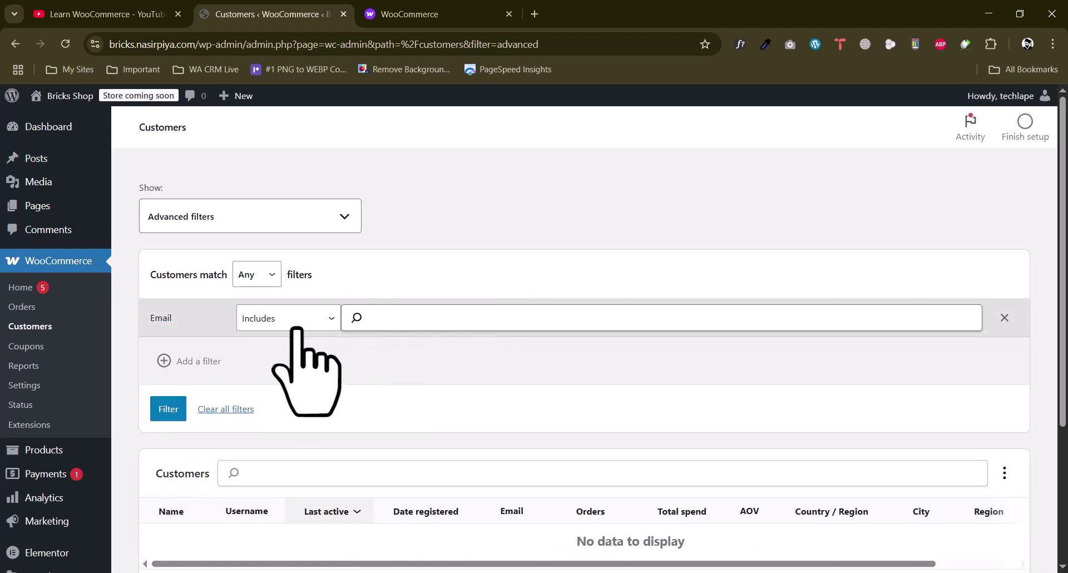
scroll(460, 358, "down", 3)
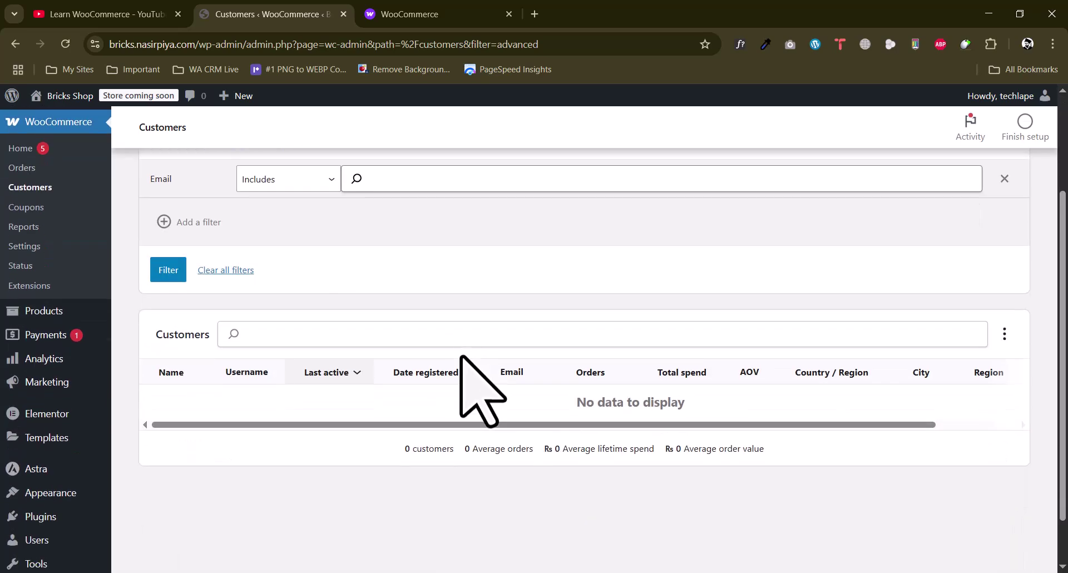
scroll(581, 321, "up", 3)
left_click(168, 411)
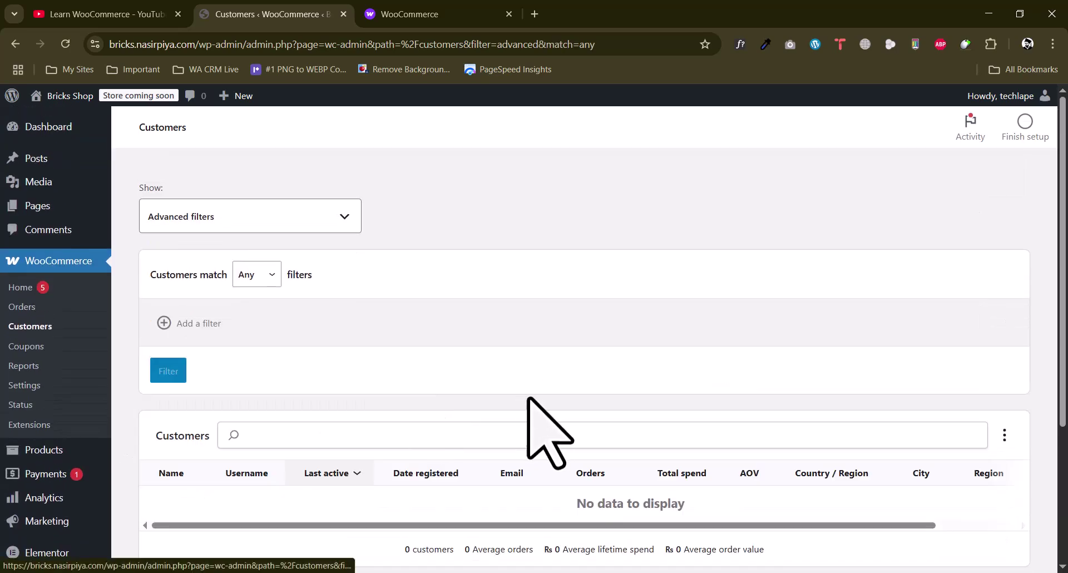
scroll(400, 425, "down", 4)
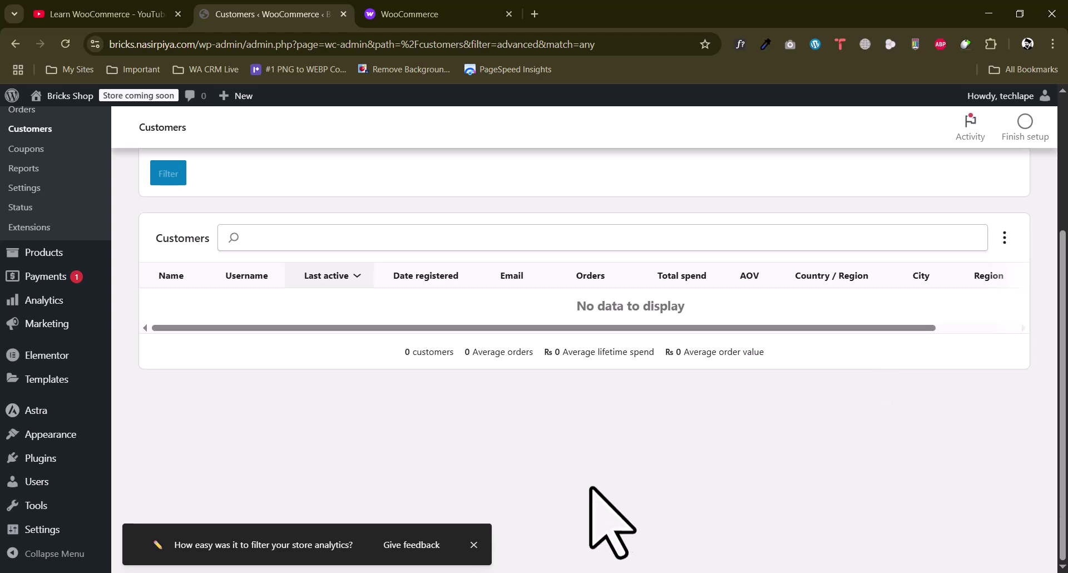
left_click(472, 545)
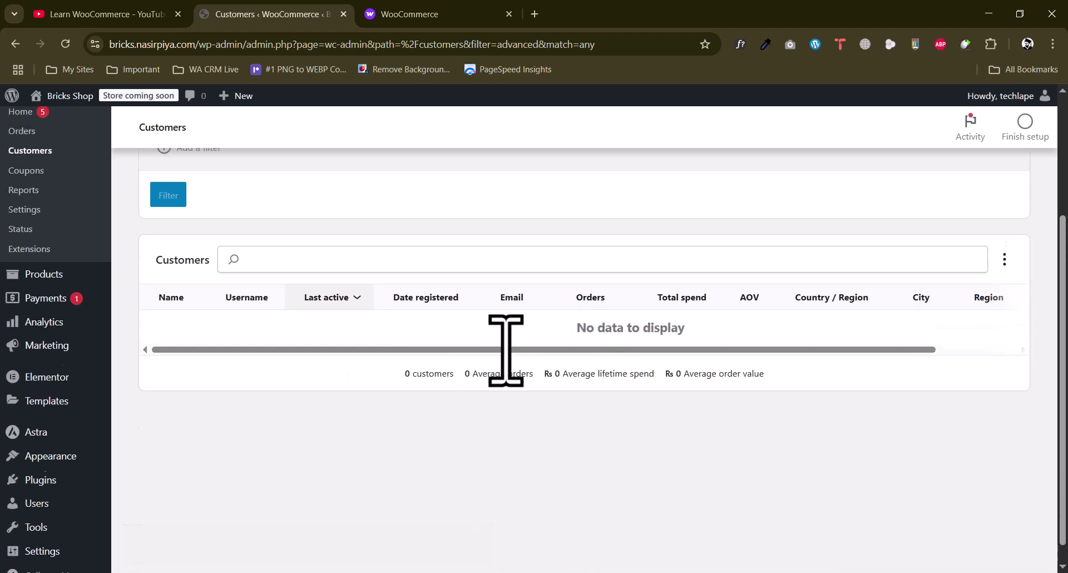
scroll(505, 348, "up", 4)
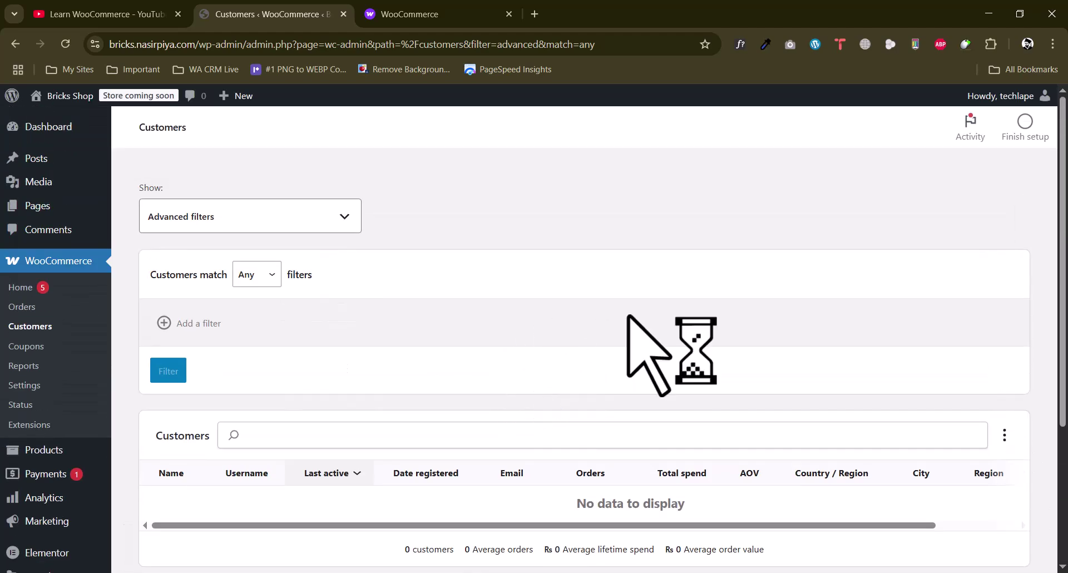
Open WooCommerce > Coupons and scroll through its recommended coupon extensions
left_click(42, 347)
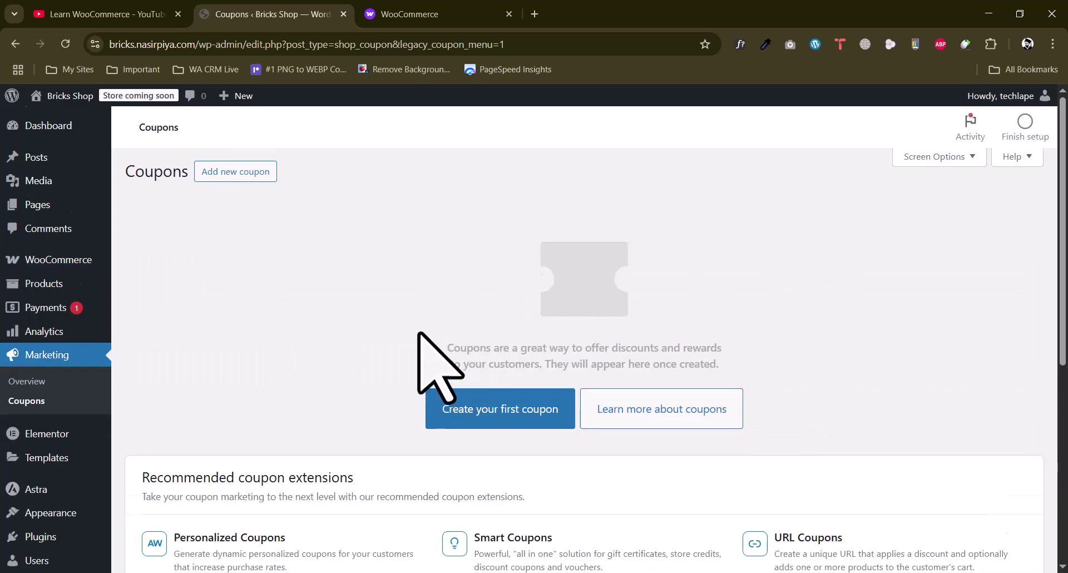
scroll(420, 334, "down", 5)
scroll(423, 342, "up", 3)
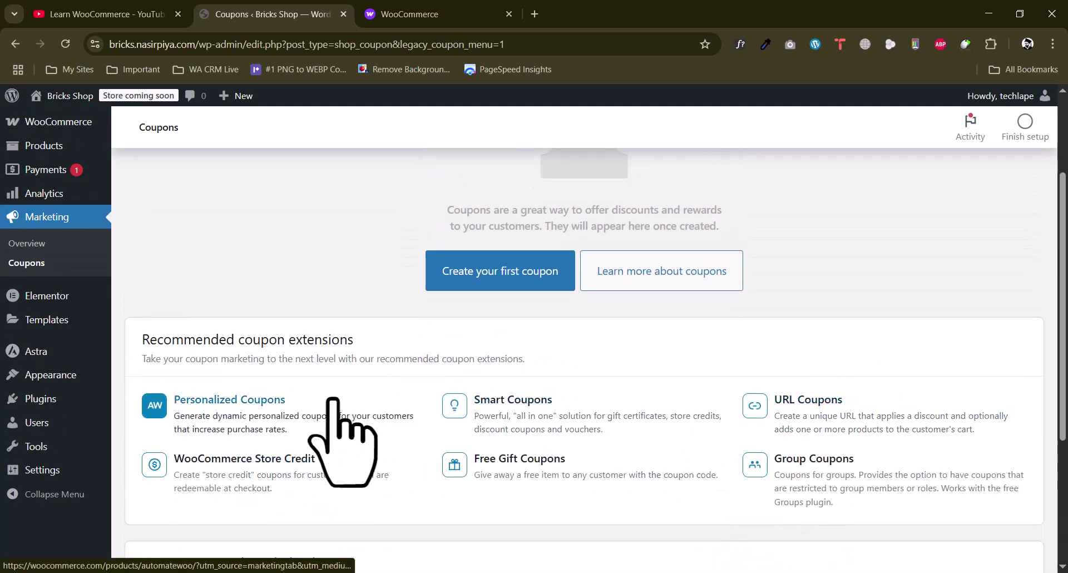
scroll(342, 417, "down", 4)
scroll(389, 367, "up", 5)
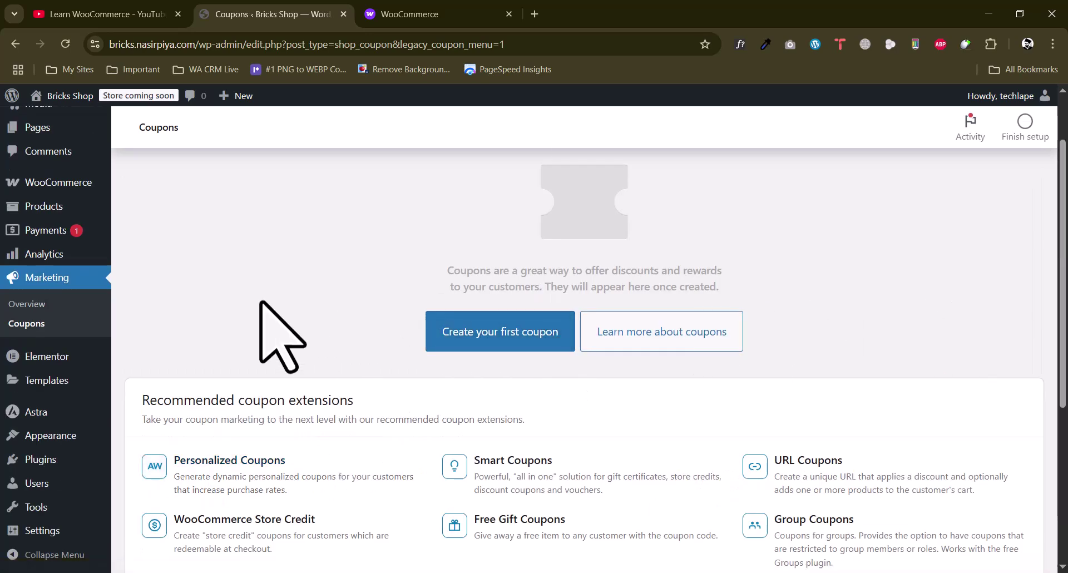
scroll(260, 302, "up", 2)
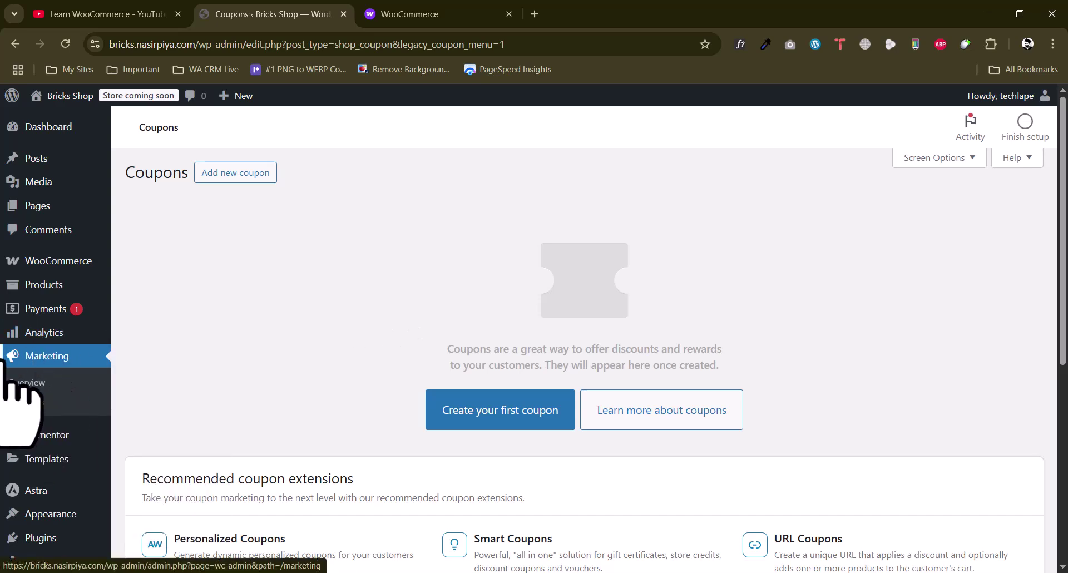
mouse_move(48, 264)
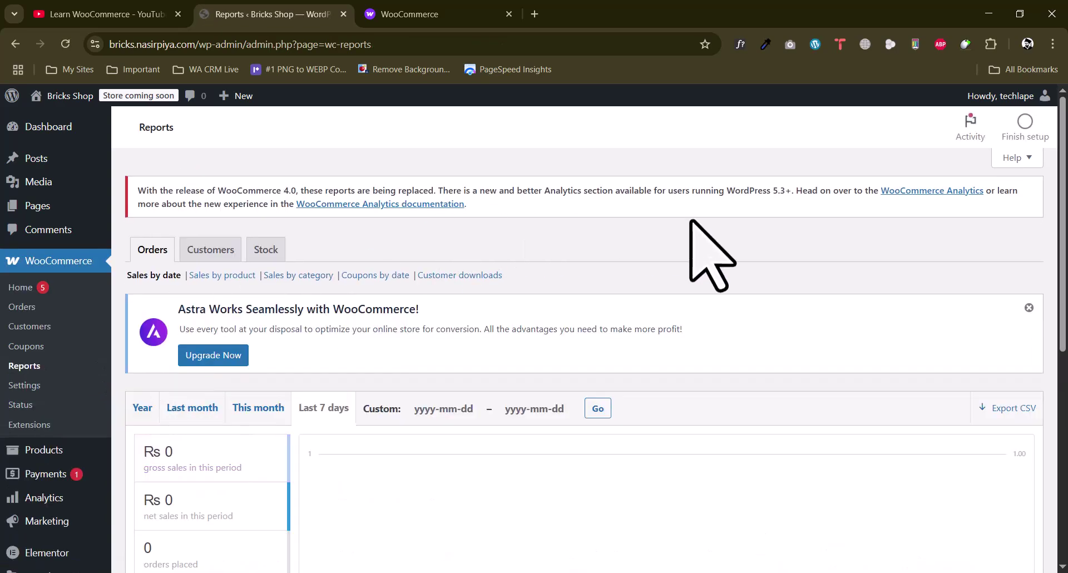
View the legacy Customers report, which shows 0 signups
scroll(689, 320, "down", 4)
scroll(690, 309, "up", 4)
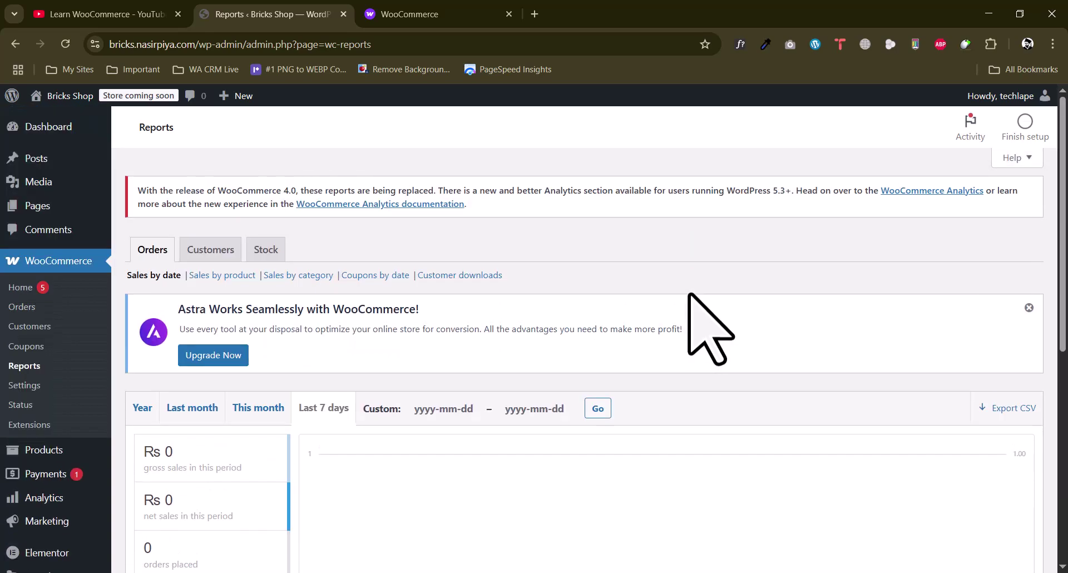
scroll(690, 294, "down", 1)
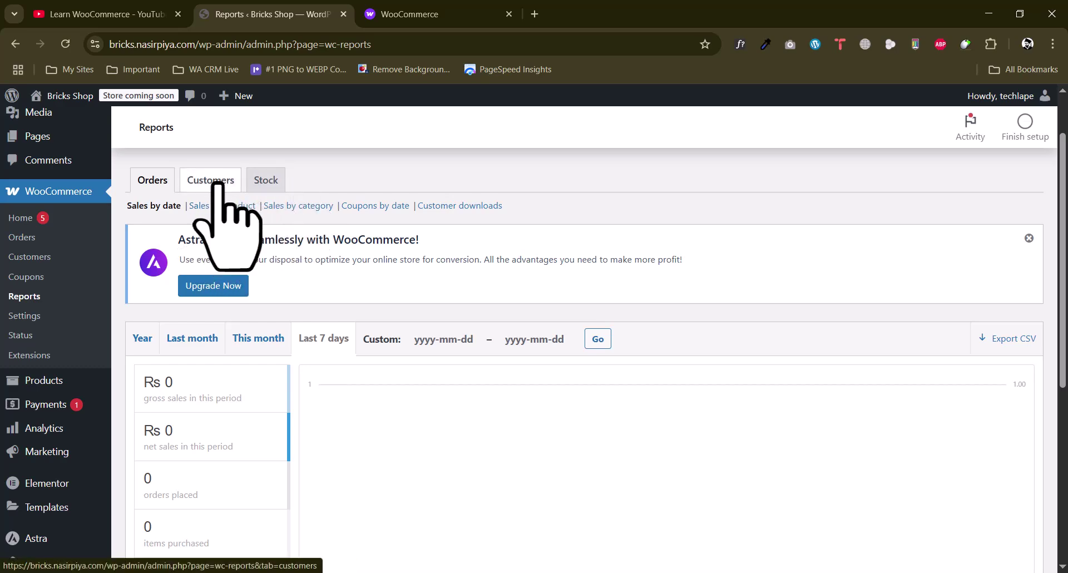
scroll(431, 331, "down", 2)
scroll(223, 191, "up", 3)
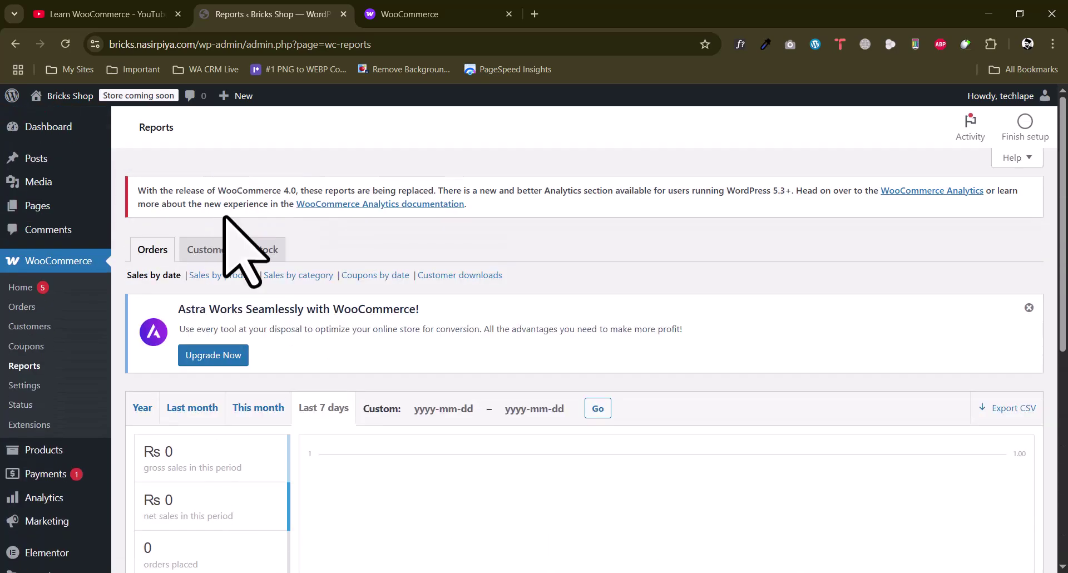
left_click(211, 249)
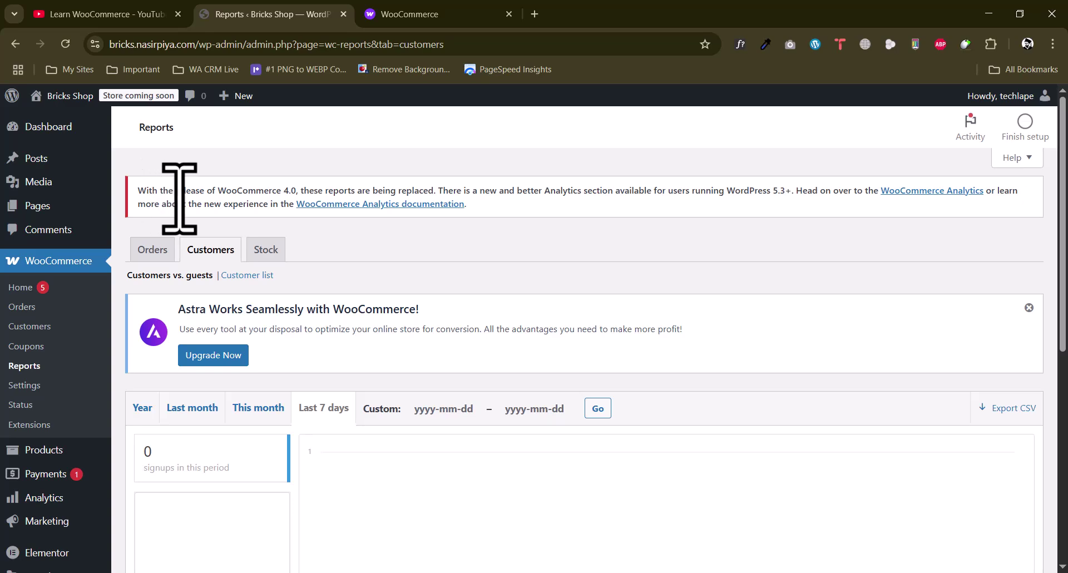
Open the WooCommerce Analytics documentation and close it again
left_click(389, 204)
left_click(311, 14)
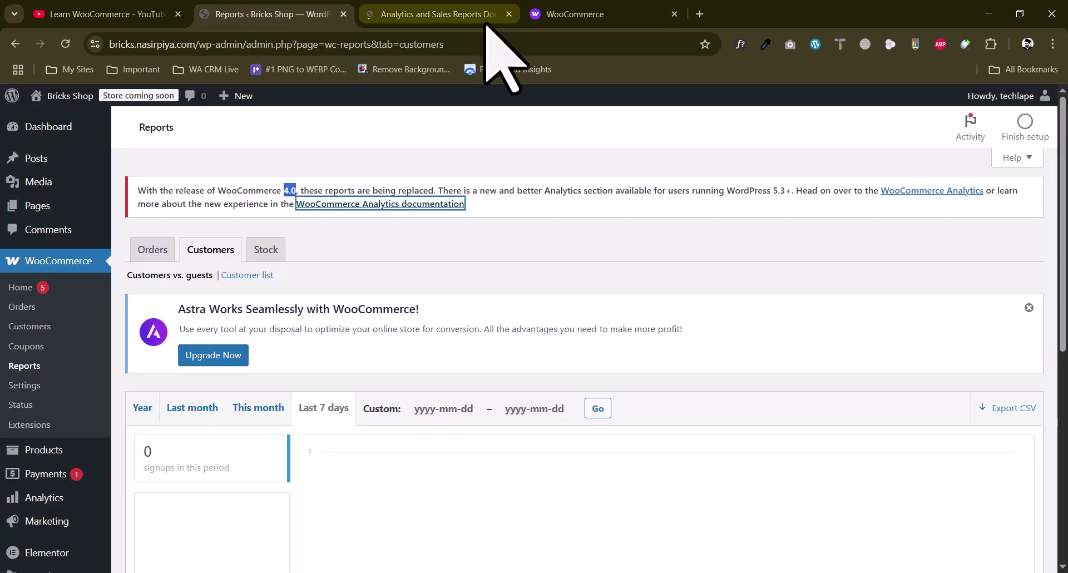
left_click(508, 14)
left_click(559, 199)
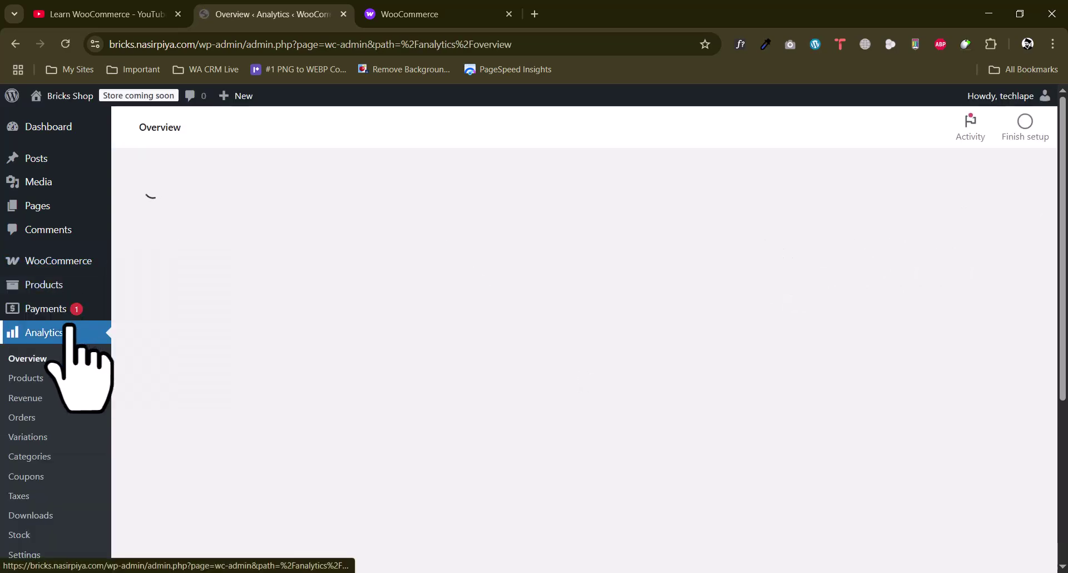
Set the Analytics Overview date range to the Last quarter preset and apply it
scroll(47, 239, "down", 1)
mouse_move(44, 201)
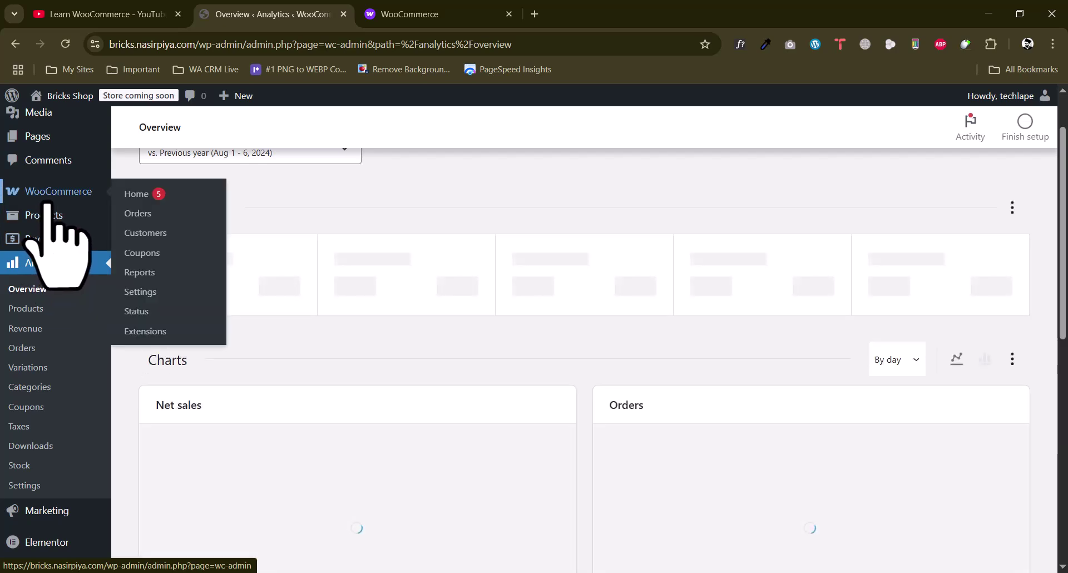
mouse_move(47, 220)
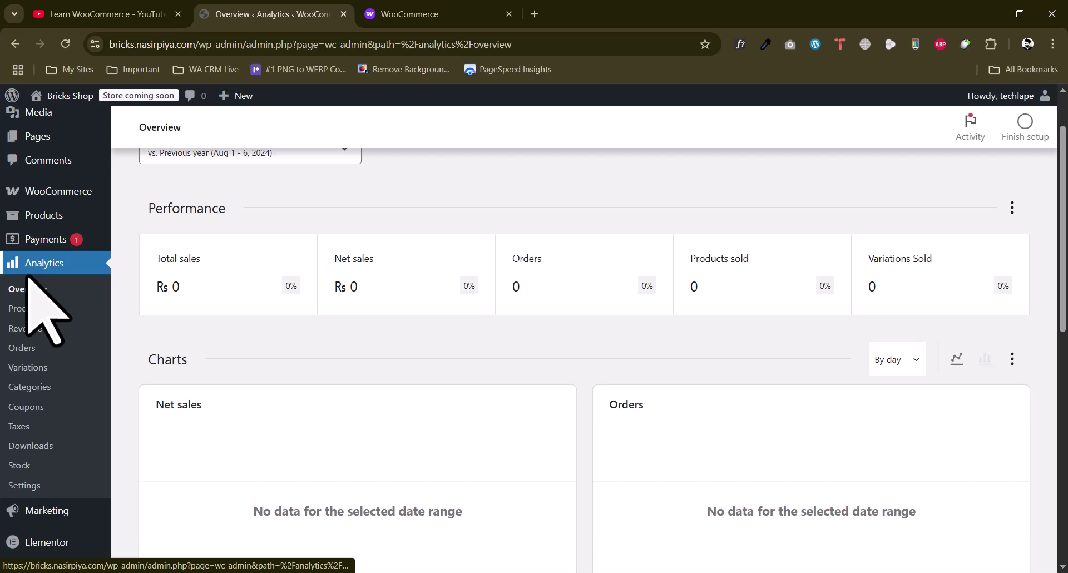
scroll(59, 378, "up", 2)
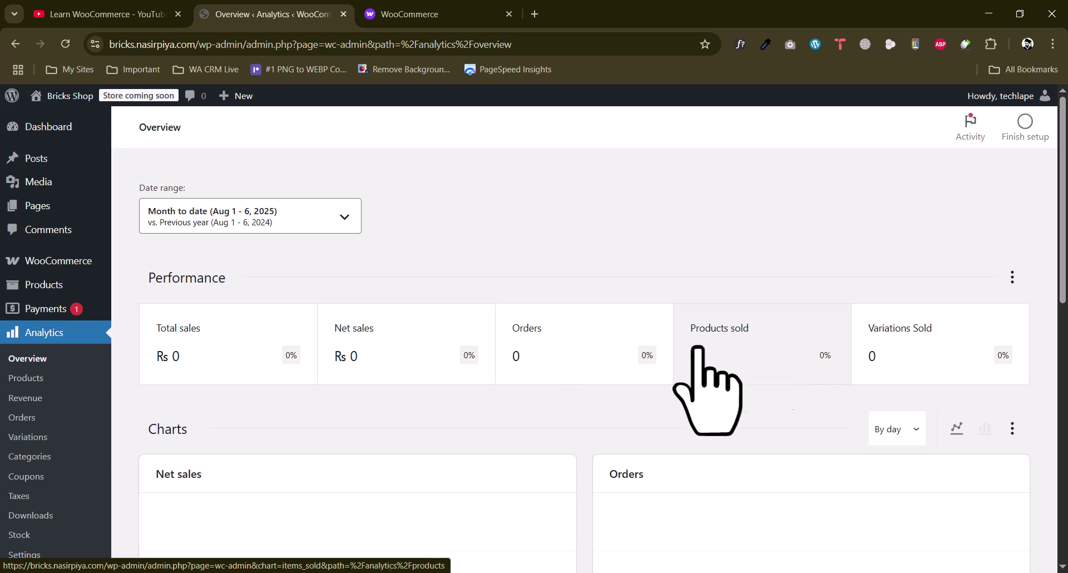
left_click(305, 221)
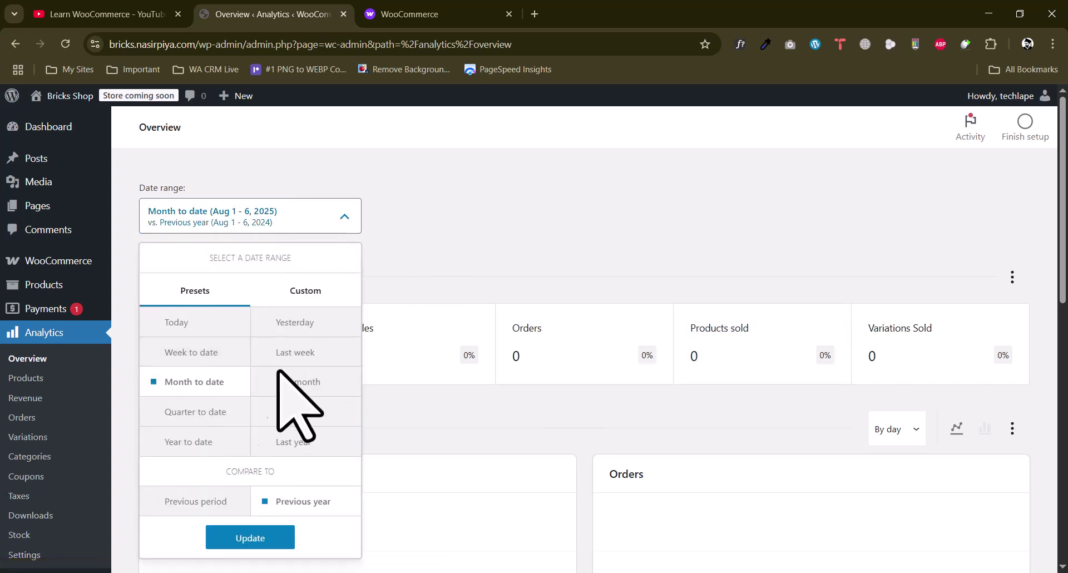
left_click(196, 356)
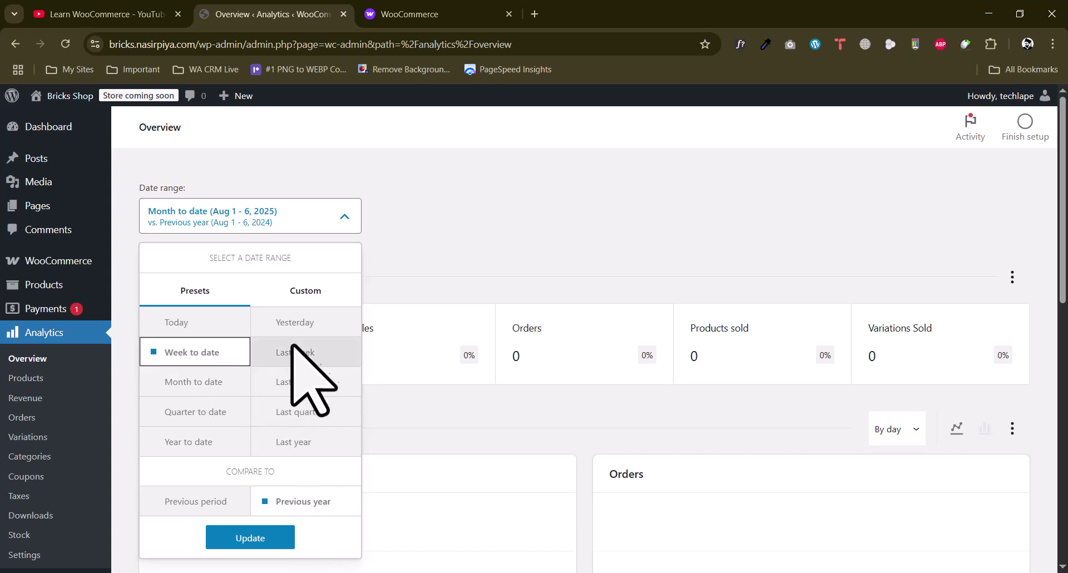
left_click(301, 415)
left_click(272, 541)
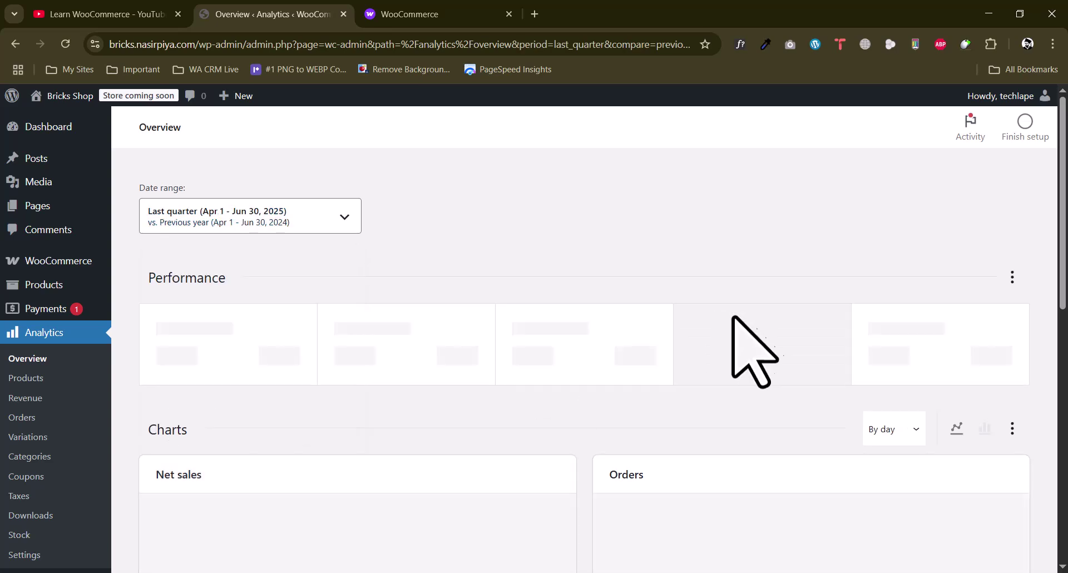
Look through the empty Charts and Leaderboards for last quarter
scroll(631, 382, "down", 4)
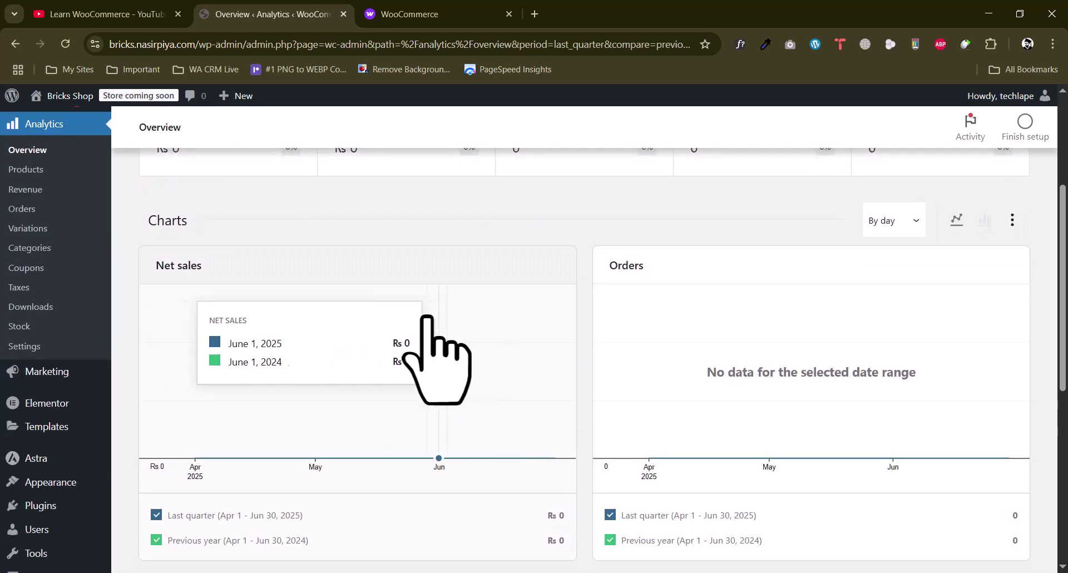
scroll(667, 312, "down", 6)
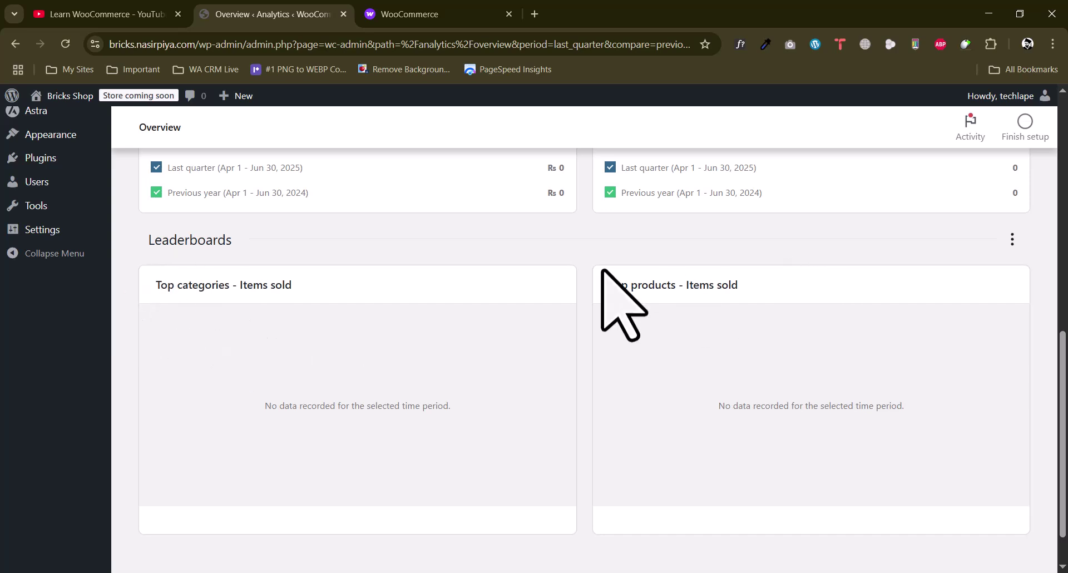
left_click_drag(628, 285, 769, 291)
left_click(585, 288)
scroll(593, 285, "up", 10)
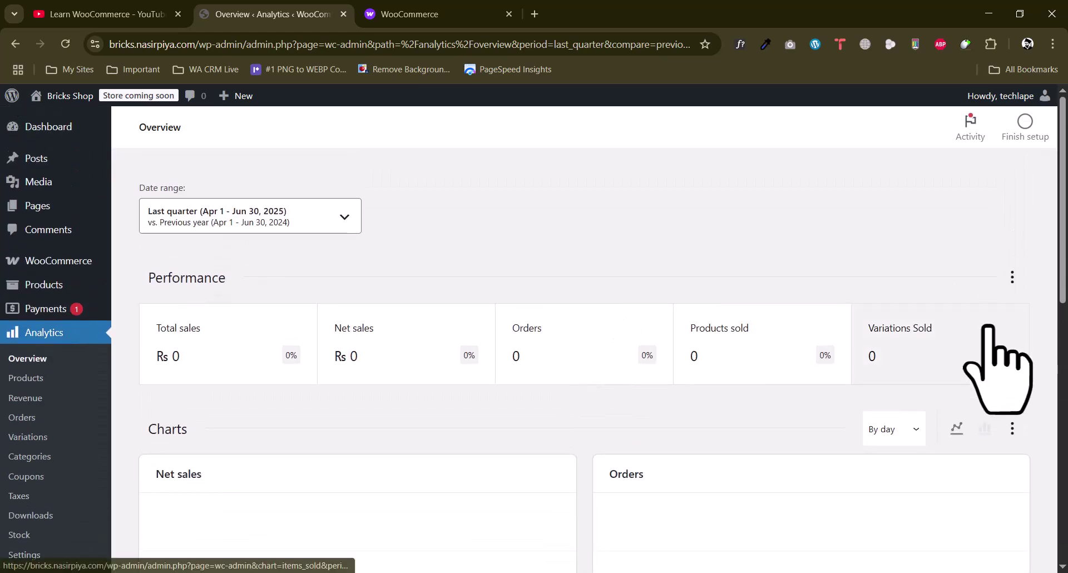
scroll(185, 275, "down", 3)
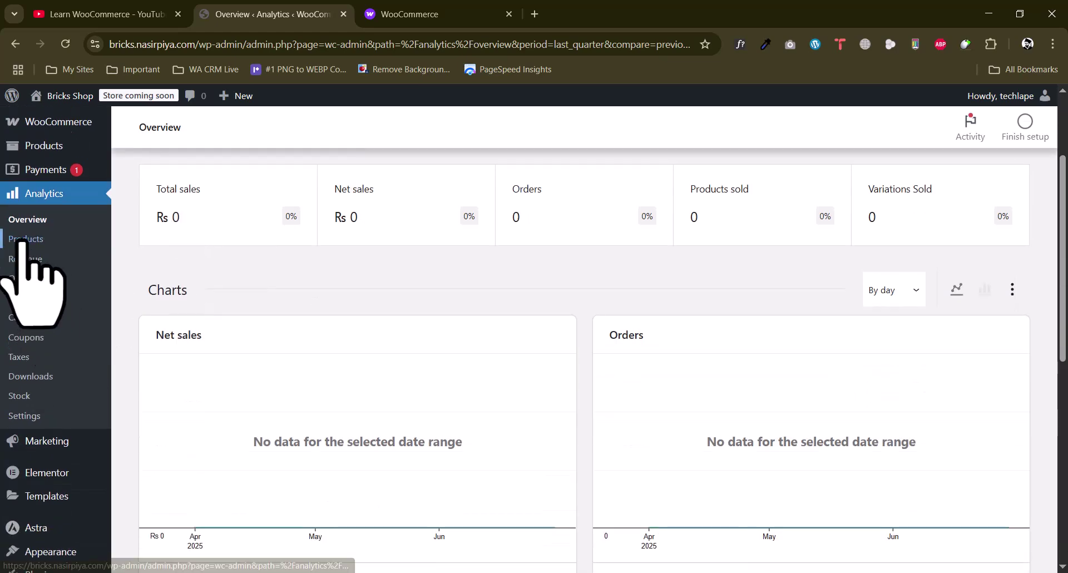
Open the Products and Revenue analytics reports, dismissing the paid-orders tip
left_click(24, 239)
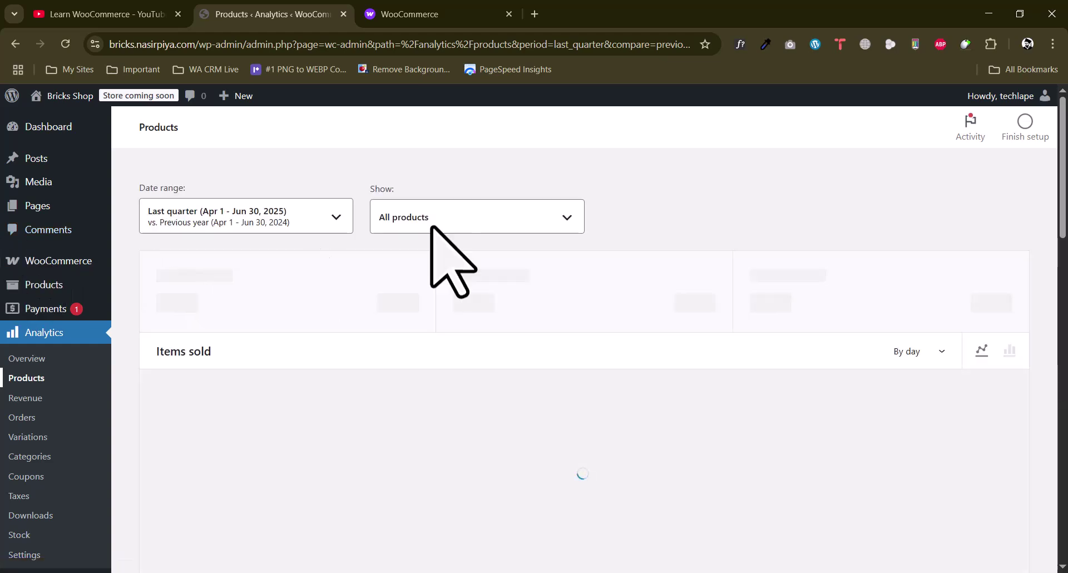
scroll(15, 345, "down", 1)
scroll(15, 345, "down", 2)
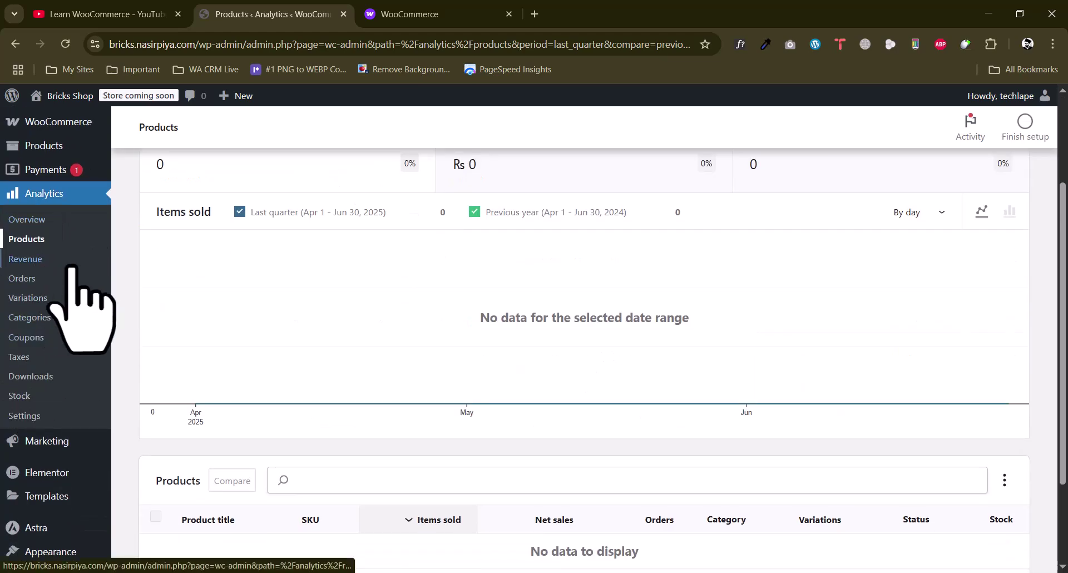
left_click(19, 257)
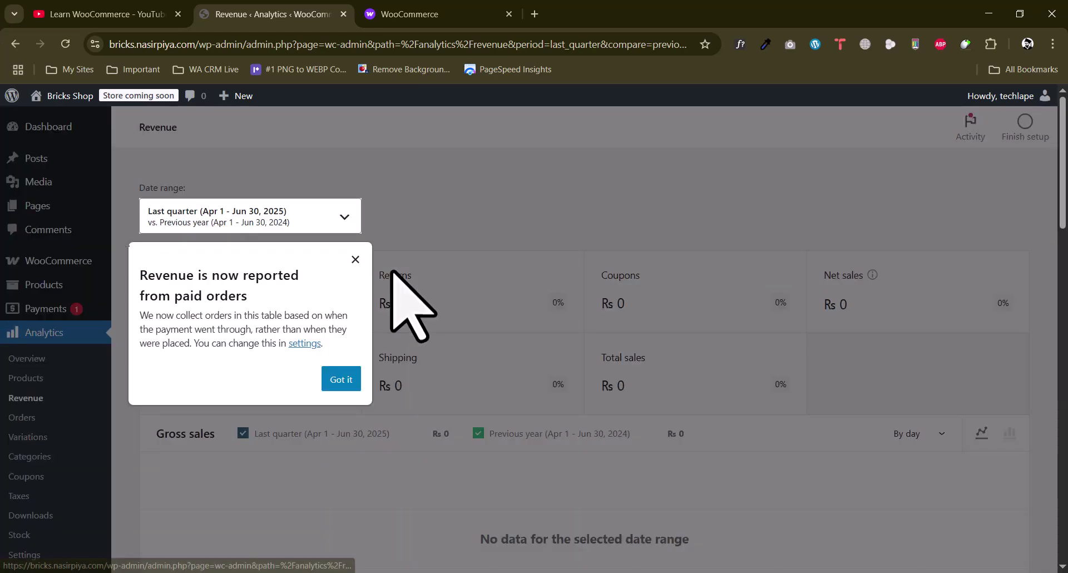
left_click(341, 376)
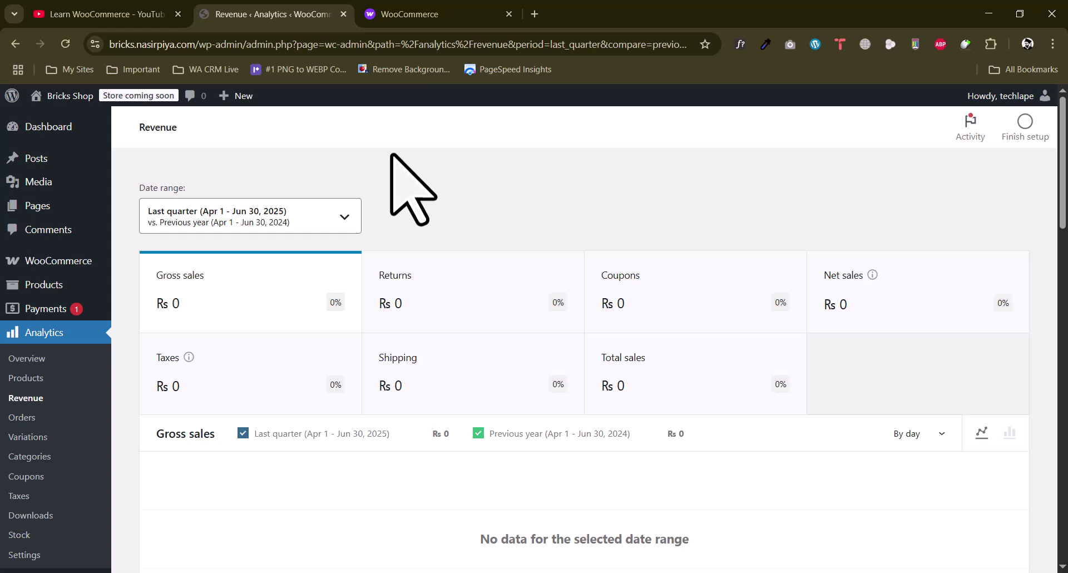
Open the Orders report, dismiss its payment-dates tip, then open Variations
scroll(22, 512, "down", 2)
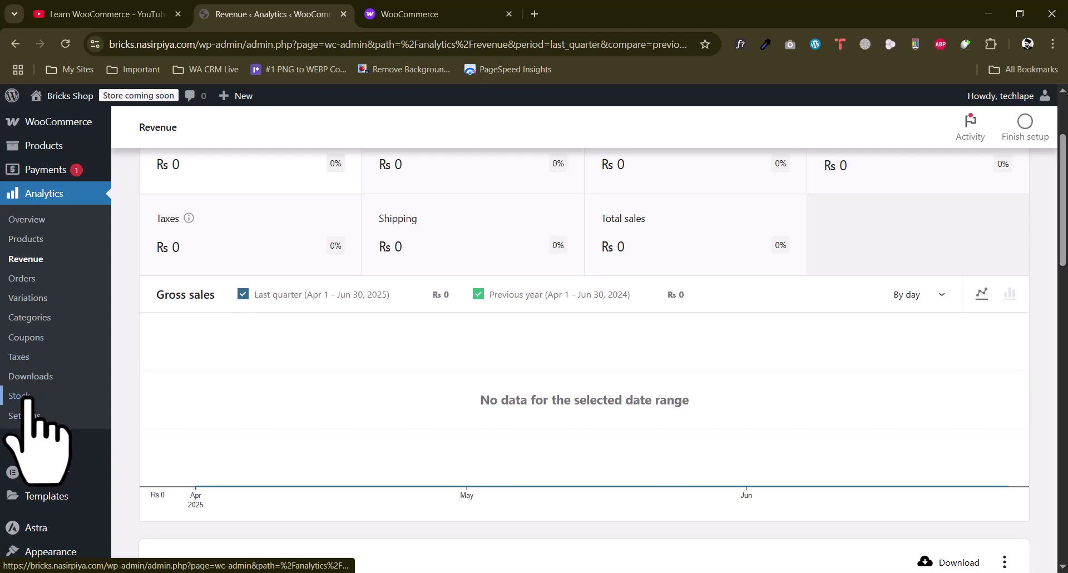
left_click(21, 278)
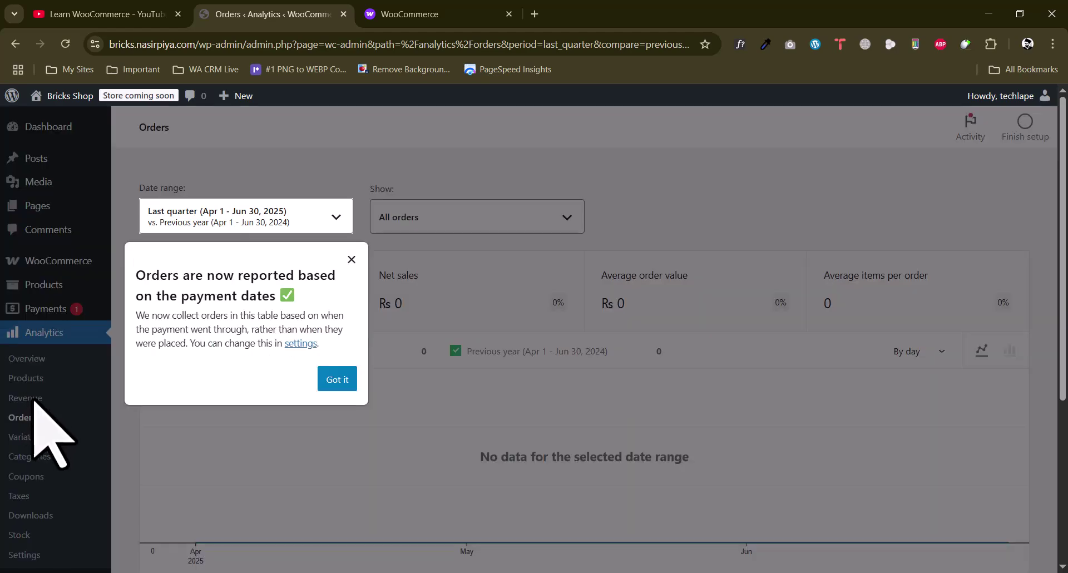
left_click(340, 378)
scroll(28, 396, "down", 3)
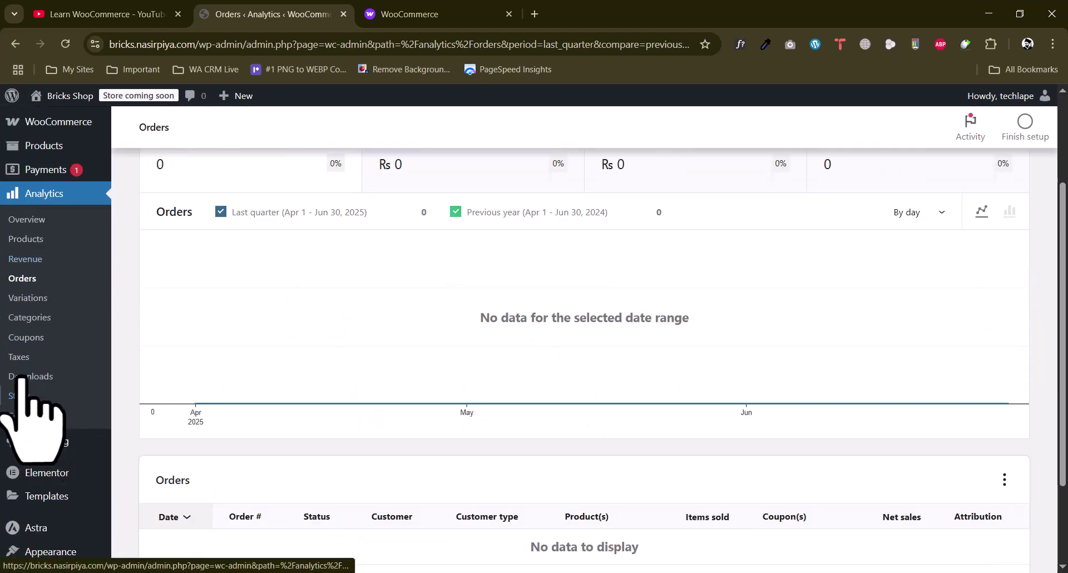
left_click(26, 297)
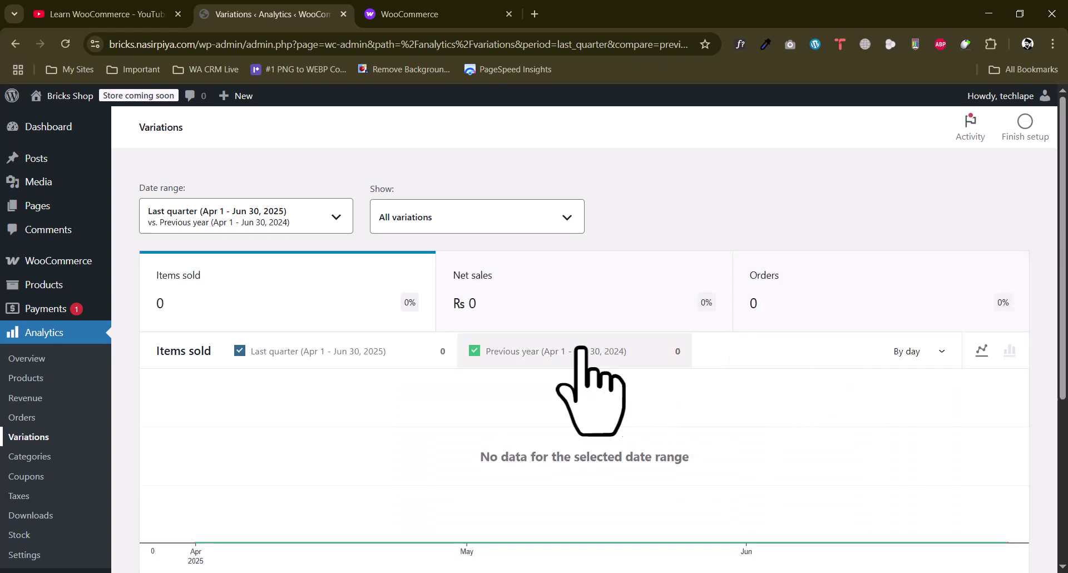
mouse_move(52, 262)
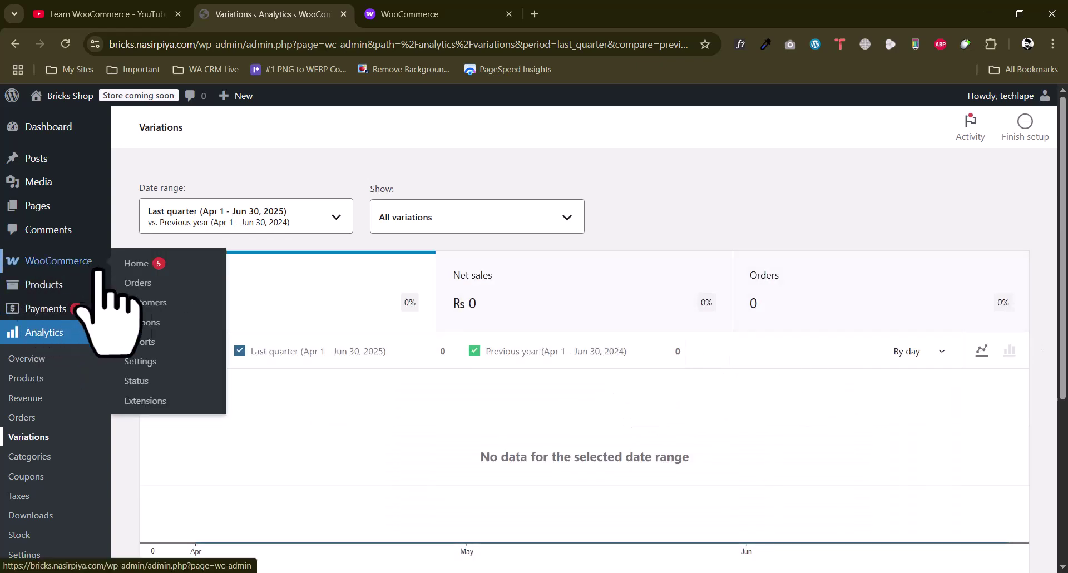
In General settings, dismiss the Astra notice and enter address 'Online Shop', city 'Lahore'
left_click(140, 363)
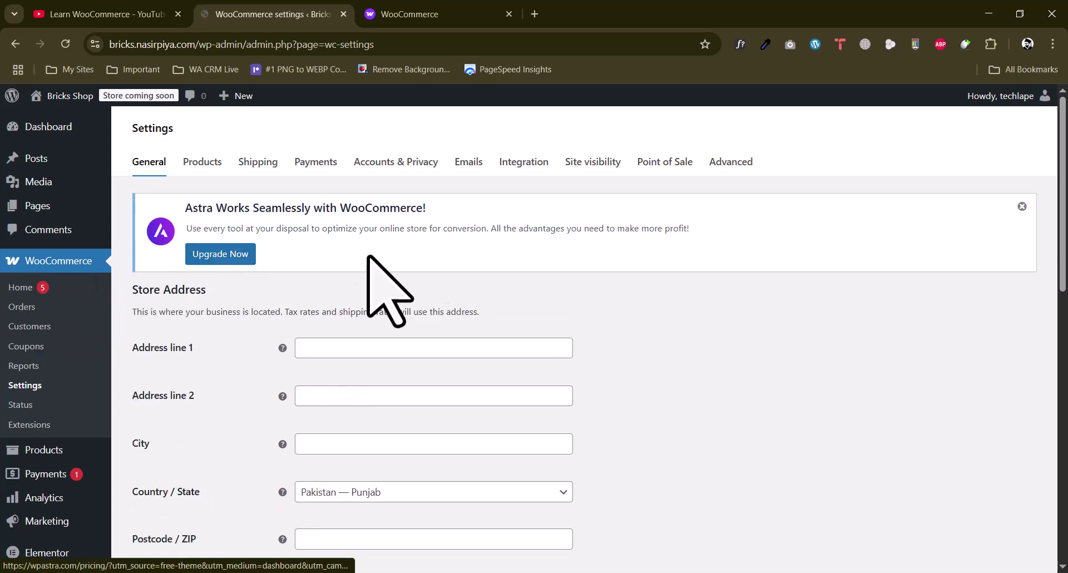
left_click(1021, 207)
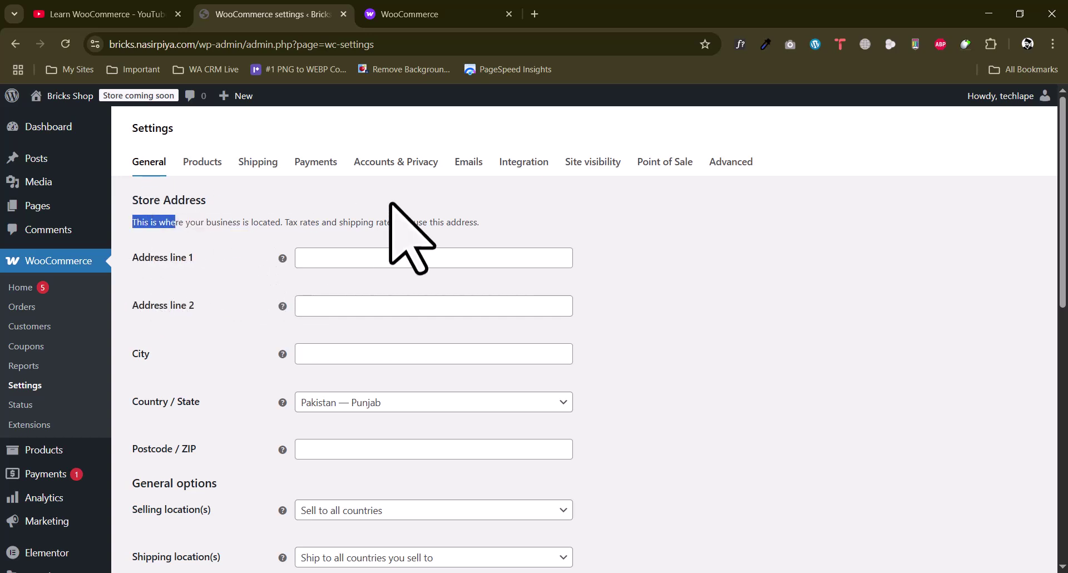
left_click(334, 257)
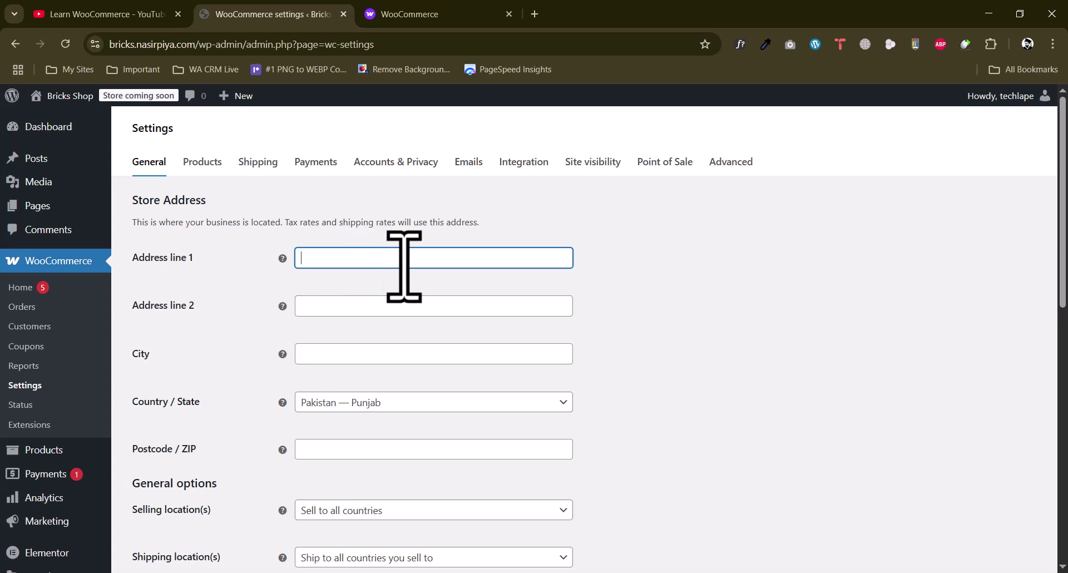
left_click(256, 287)
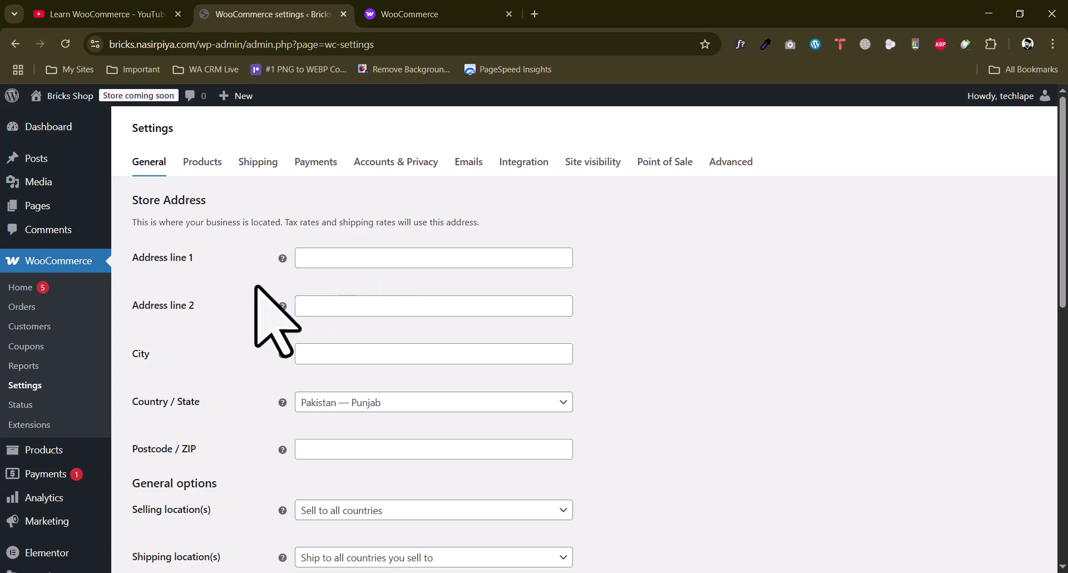
left_click(392, 262)
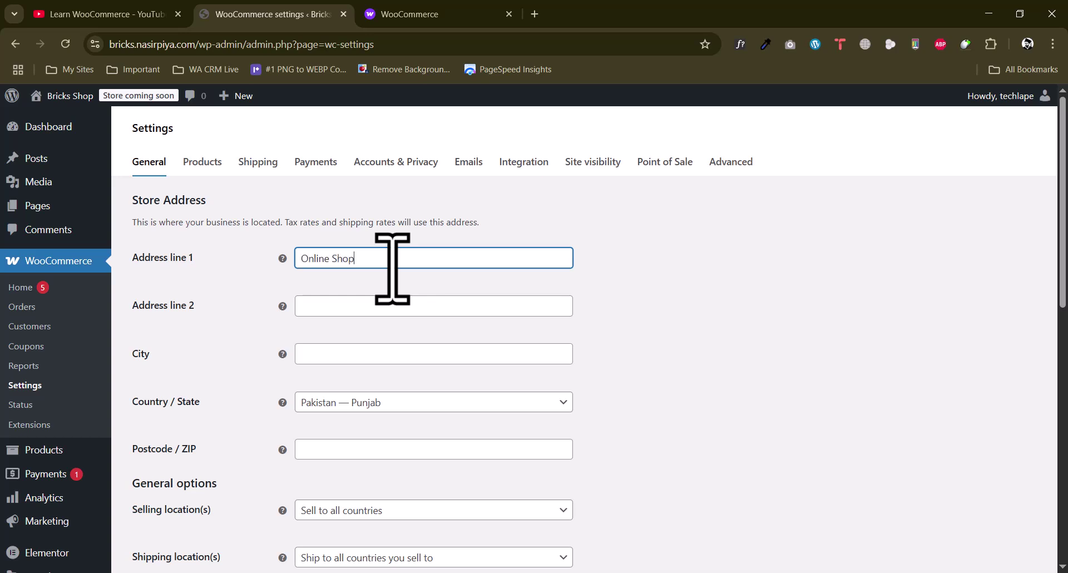
left_click(371, 351)
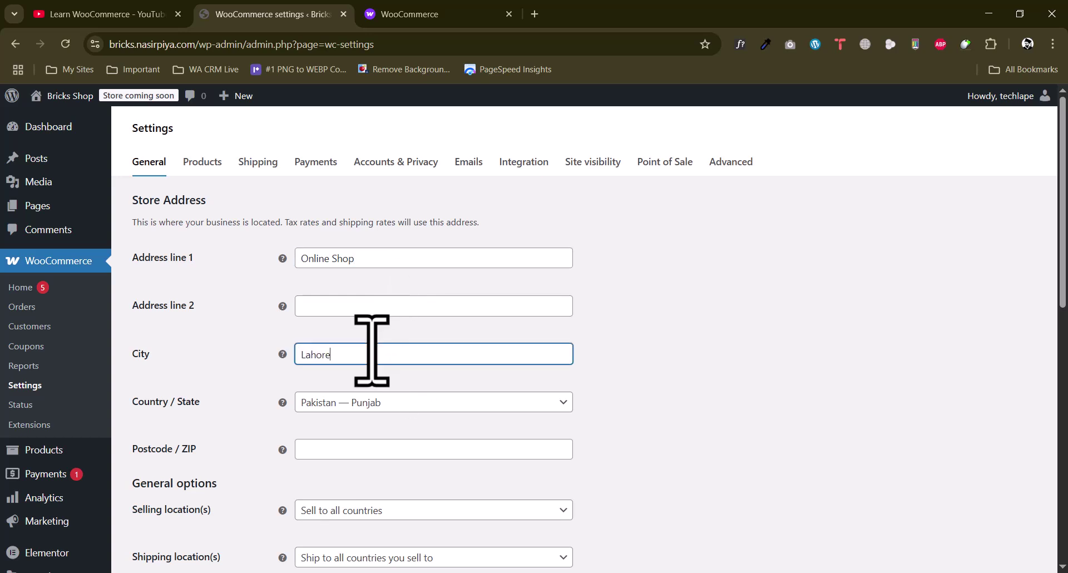
scroll(371, 350, "down", 1)
left_click(291, 379)
left_click(296, 378)
scroll(273, 370, "down", 1)
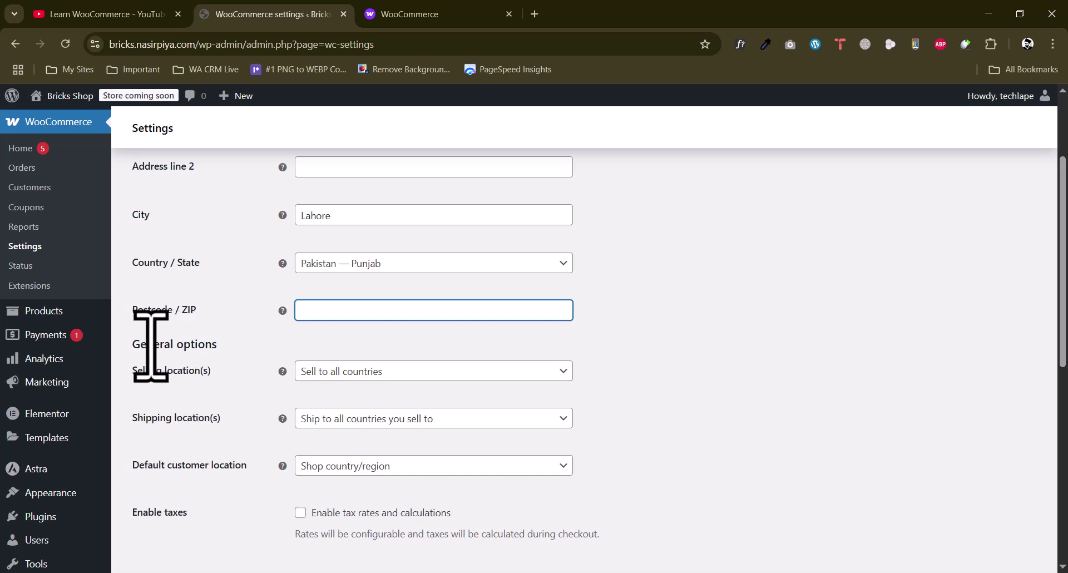
left_click_drag(131, 345, 237, 347)
left_click(171, 352)
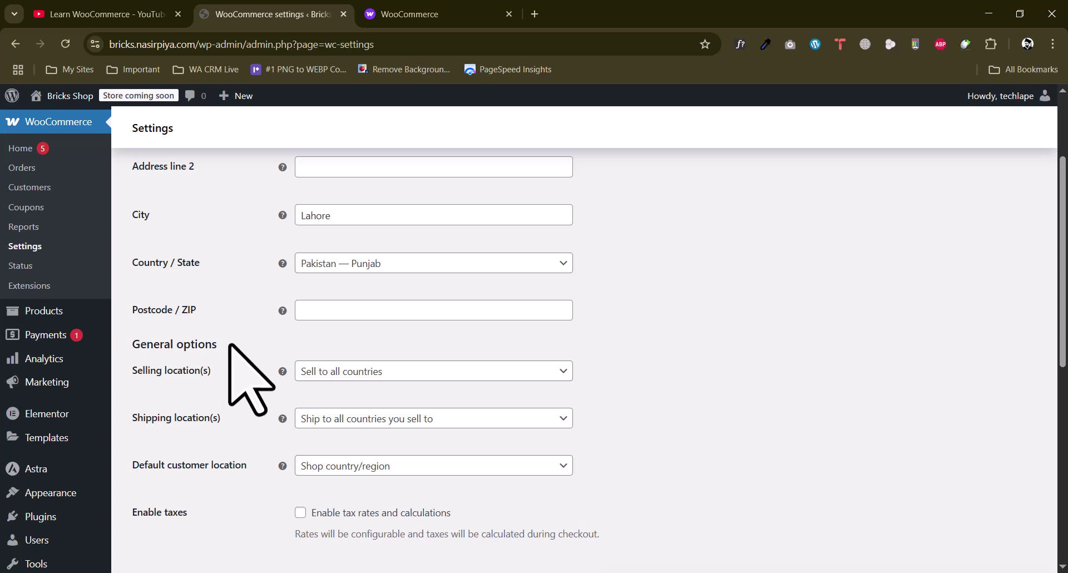
Limit selling to specific countries, with Pakistan as the only country
left_click(346, 369)
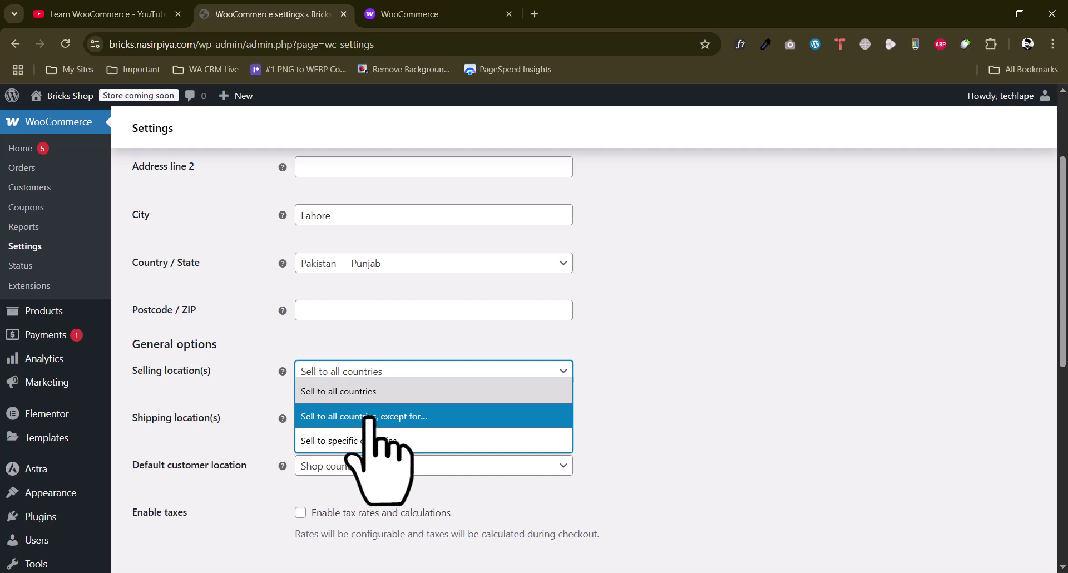
left_click(377, 442)
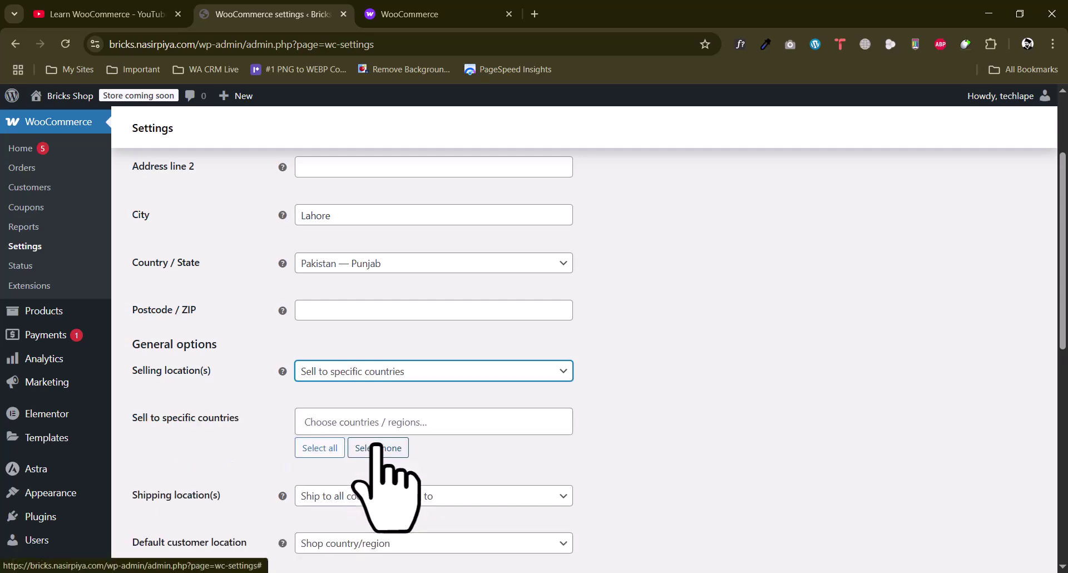
left_click(373, 371)
left_click(356, 395)
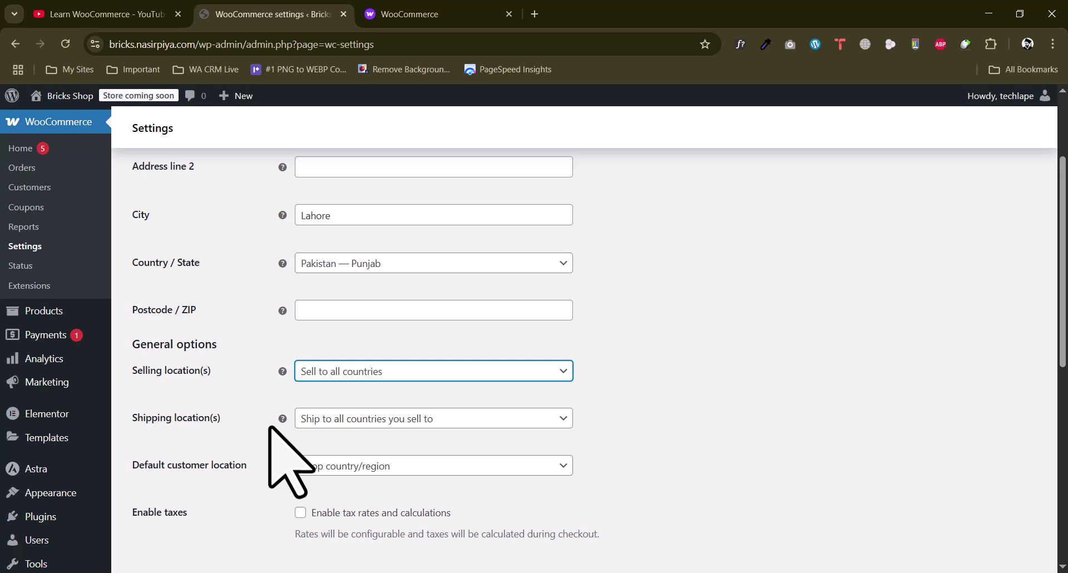
left_click(370, 371)
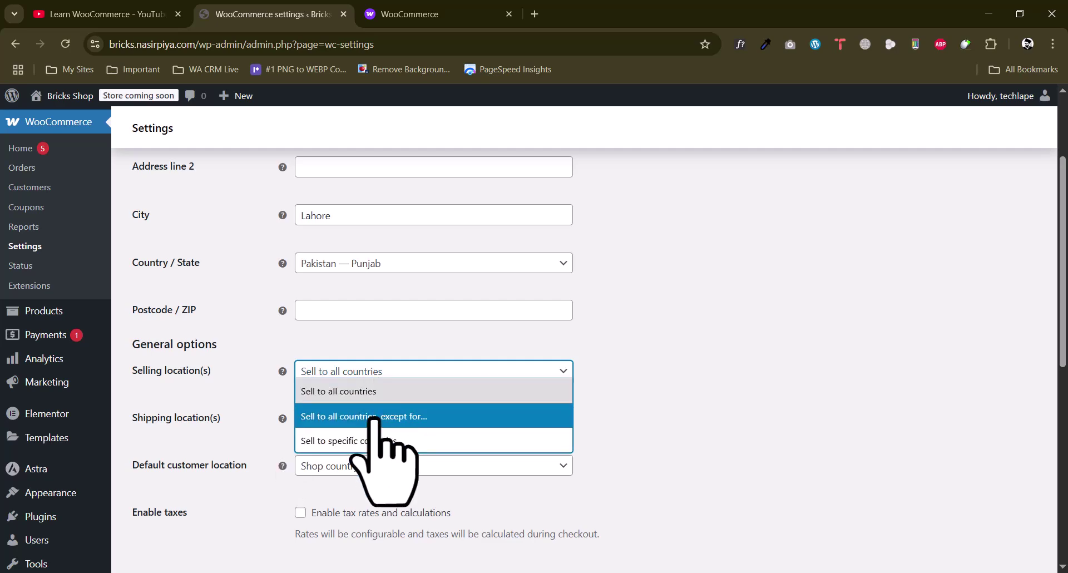
left_click(370, 439)
left_click(345, 422)
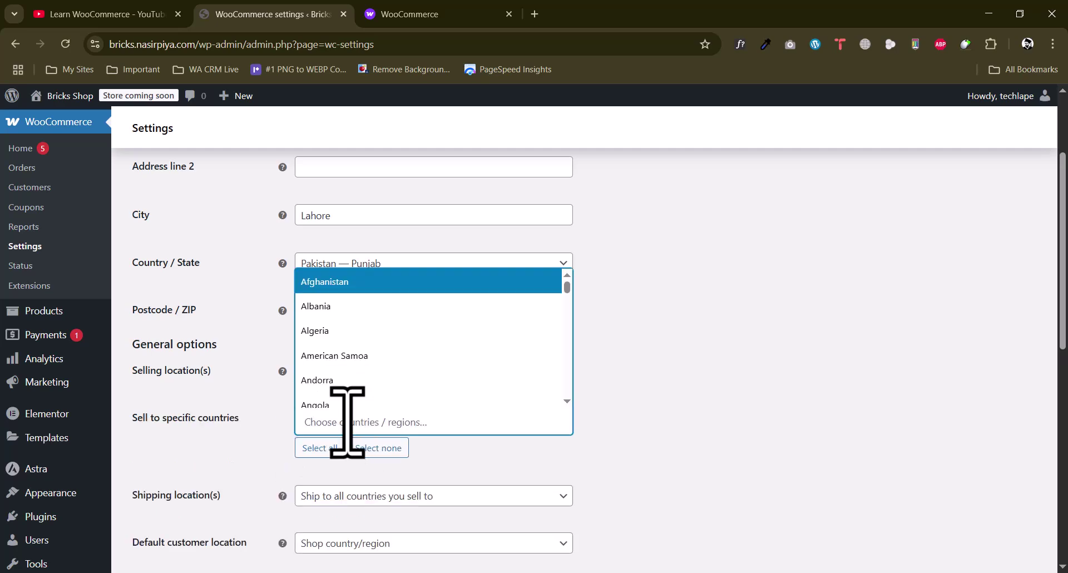
type("Pak")
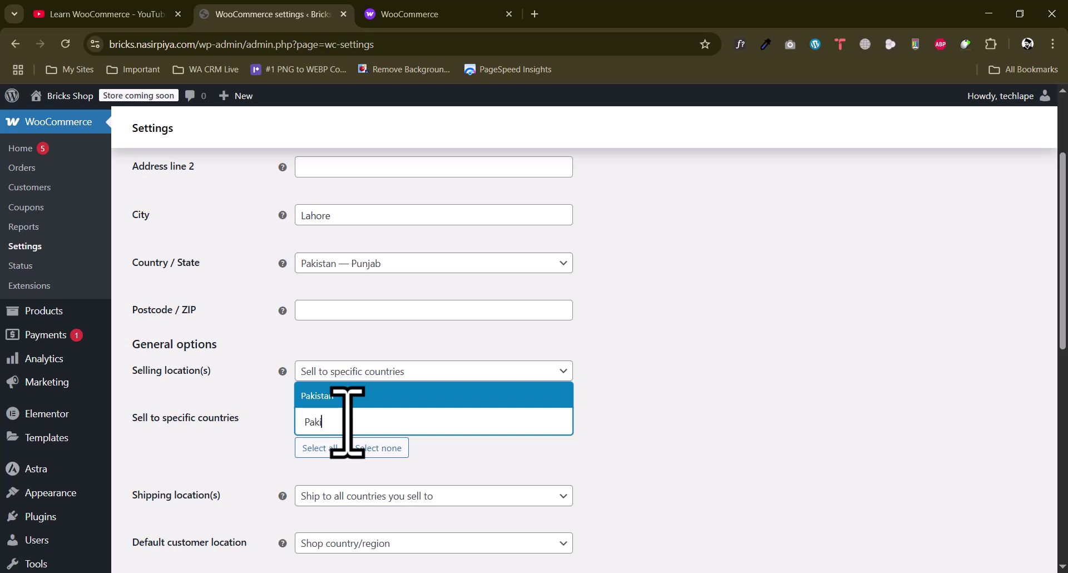
type("i")
left_click(334, 398)
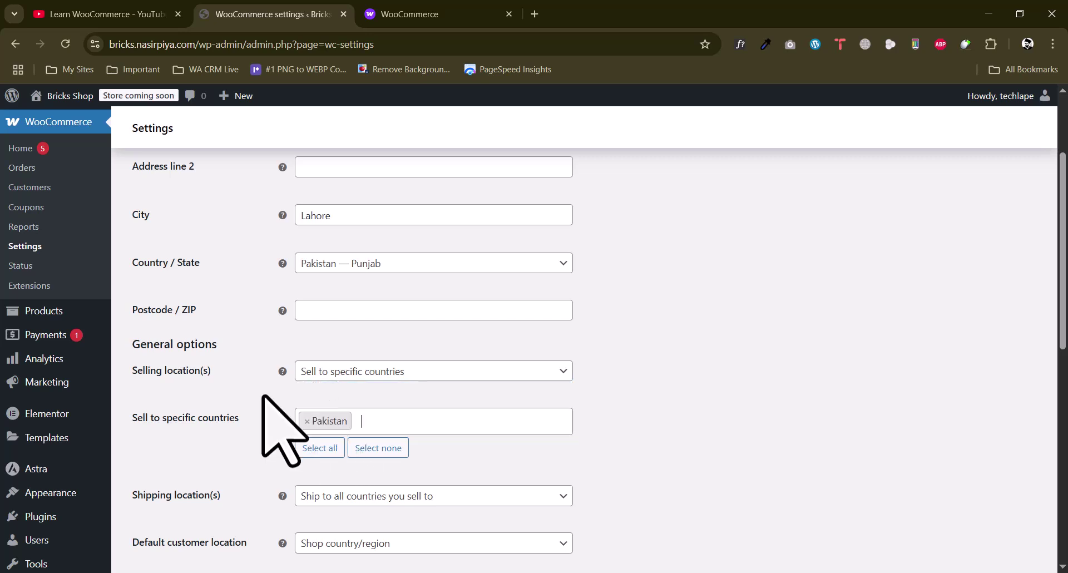
scroll(267, 423, "down", 1)
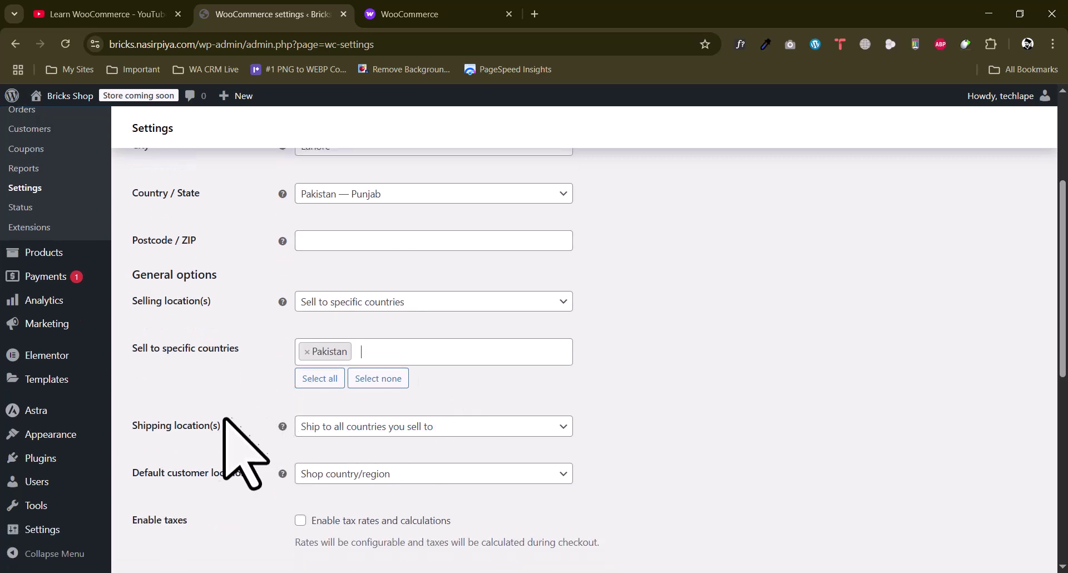
double_click(177, 426)
Set shipping to specific countries only, choosing Pakistan
left_click(509, 426)
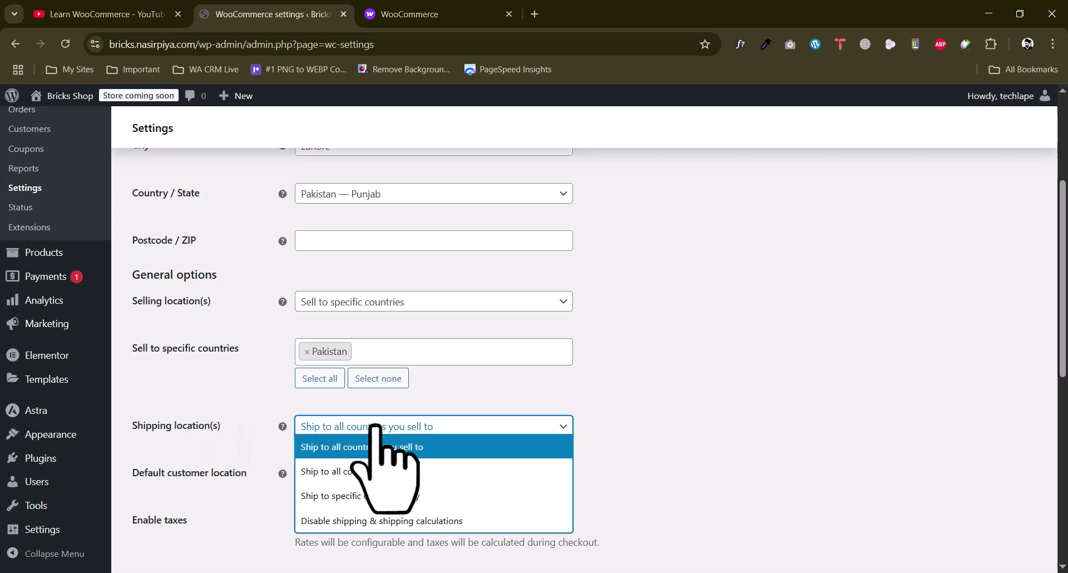
left_click(376, 496)
scroll(278, 429, "down", 2)
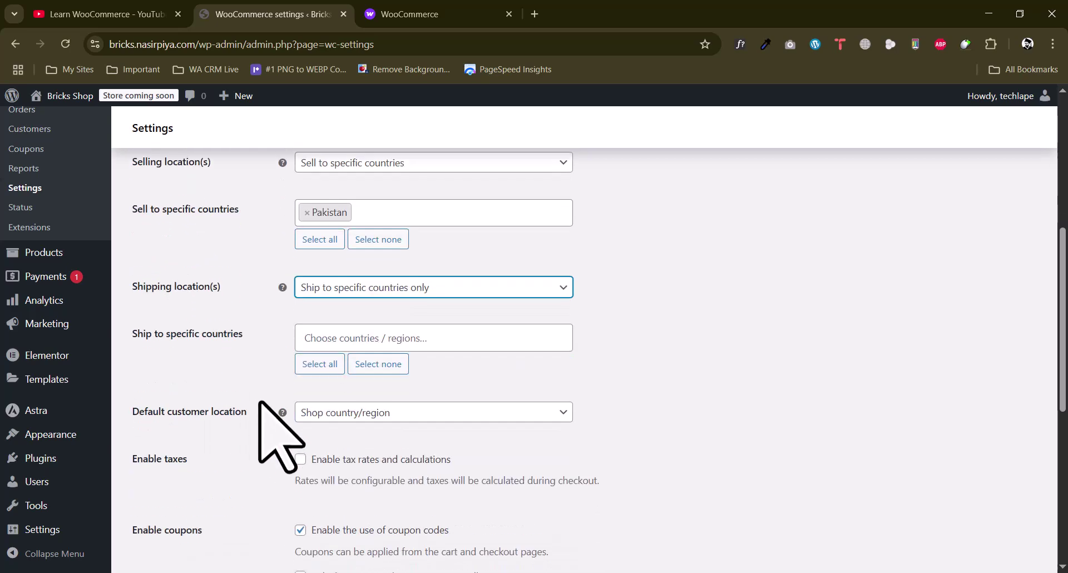
left_click(386, 337)
type("paki")
key("Return")
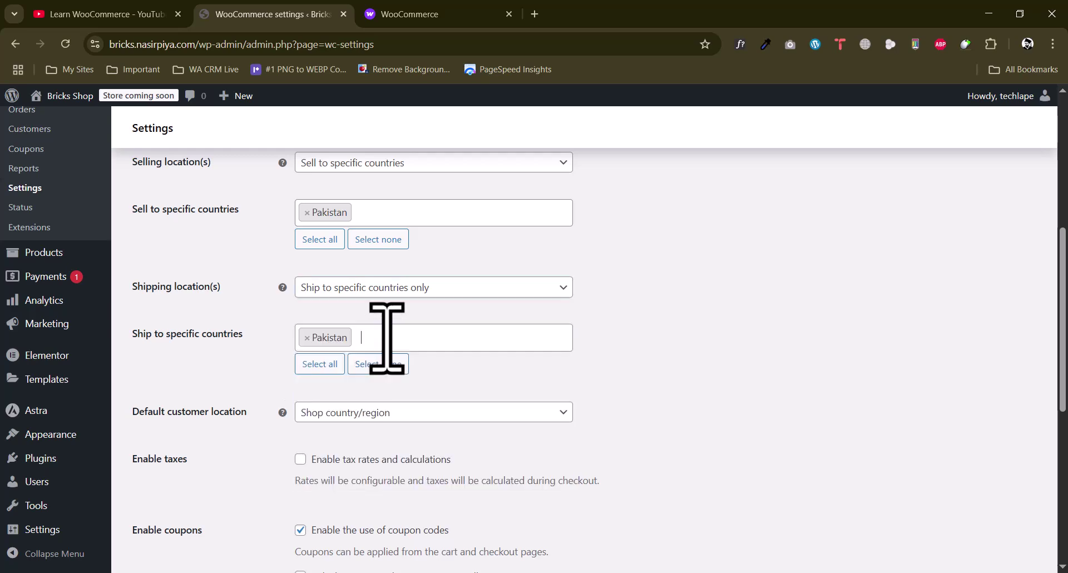
scroll(231, 358, "down", 1)
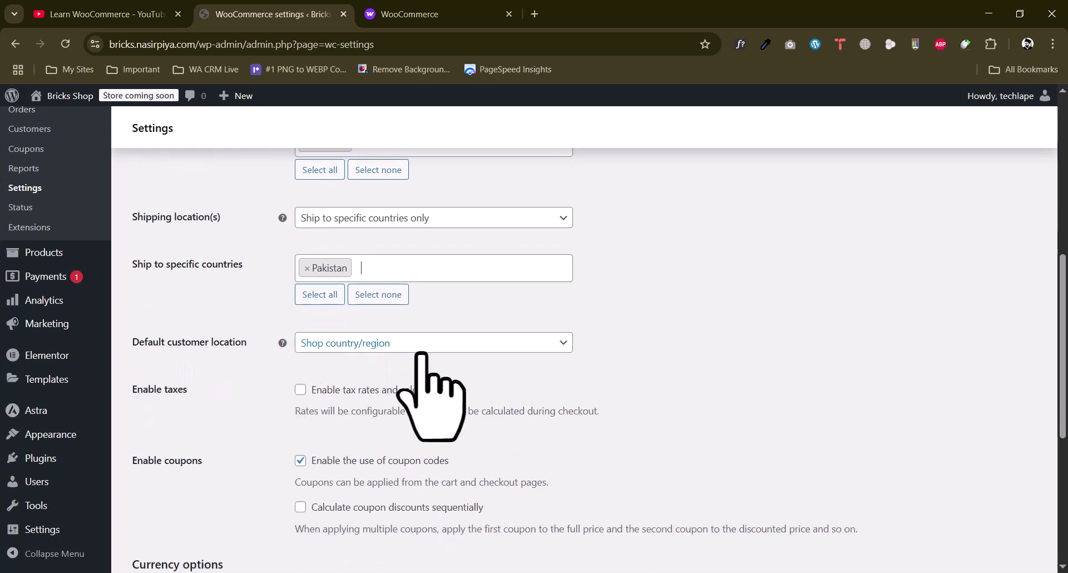
Keep Shop country/region as the default customer location
left_click(393, 341)
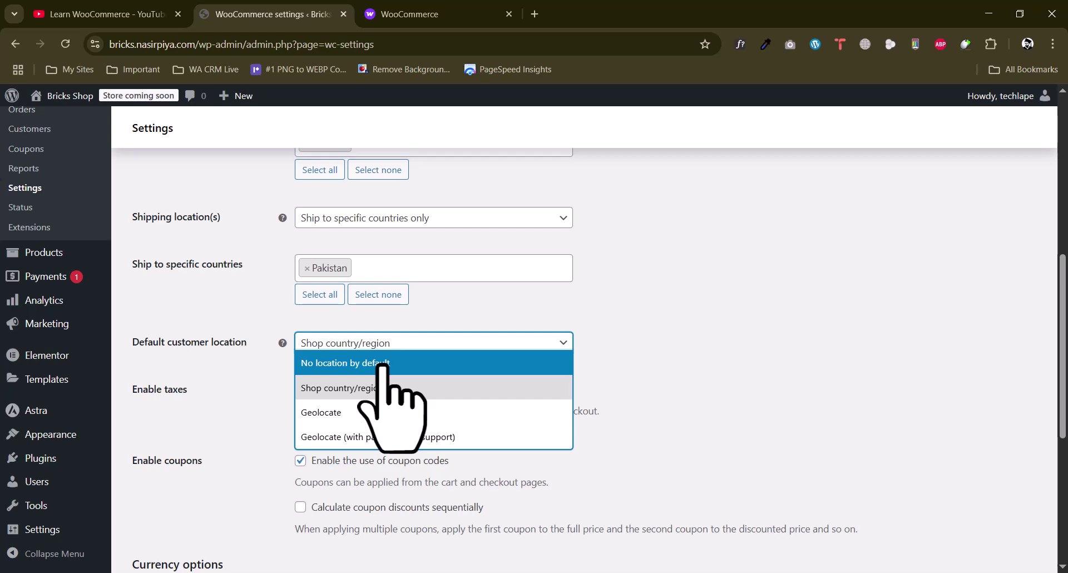
left_click(360, 389)
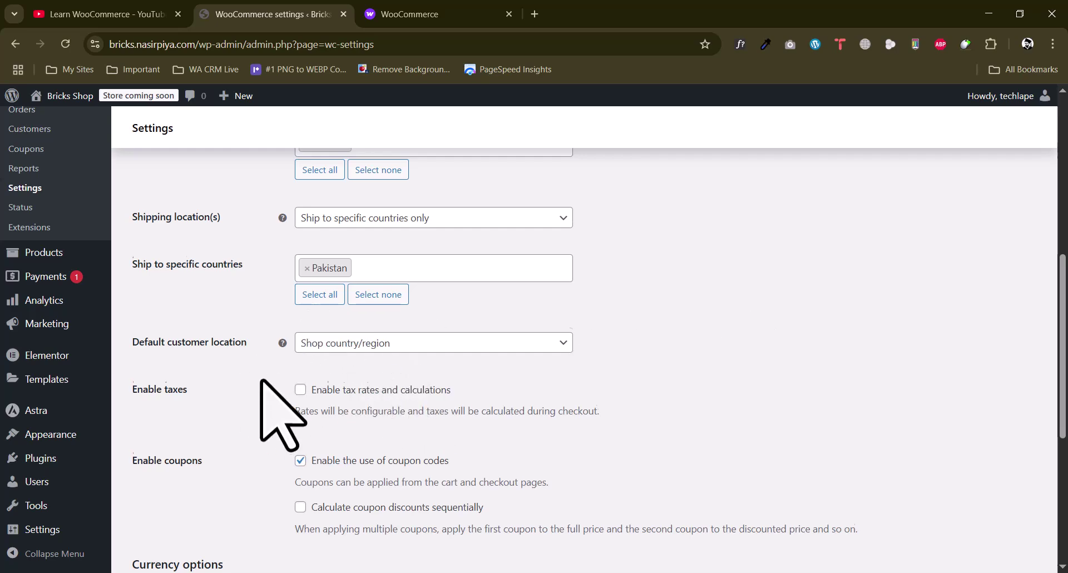
scroll(262, 379, "down", 2)
left_click_drag(154, 250, 195, 255)
left_click(223, 255)
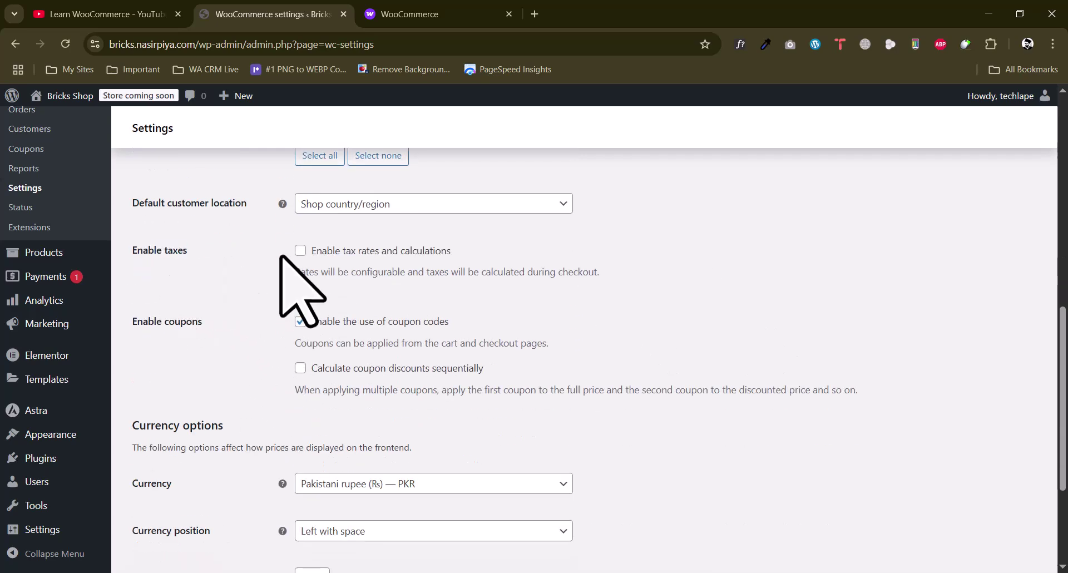
Tick 'Enable tax rates and calculations'
left_click(300, 250)
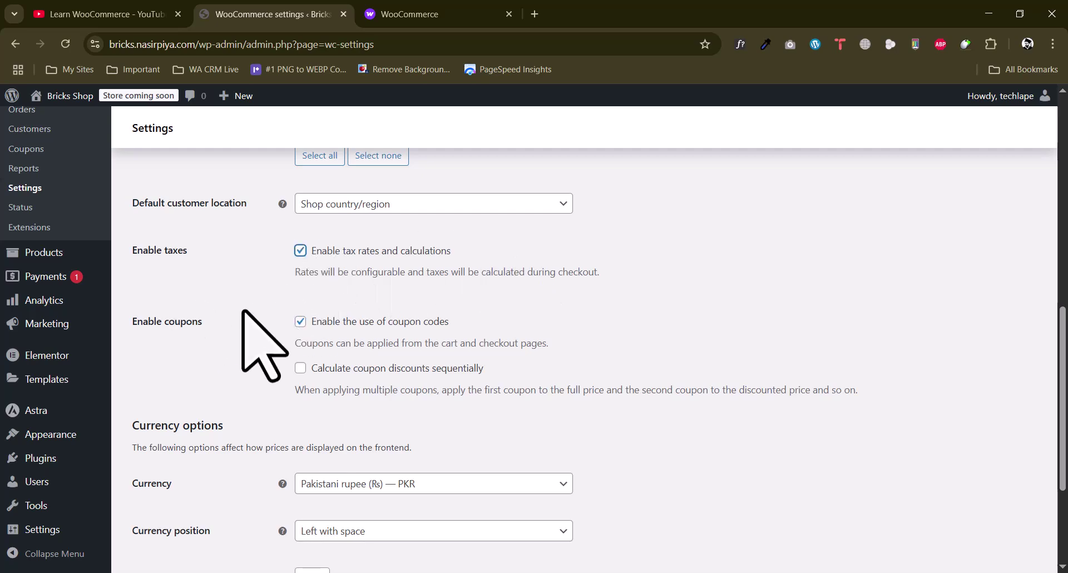
scroll(243, 311, "up", 4)
scroll(244, 311, "down", 2)
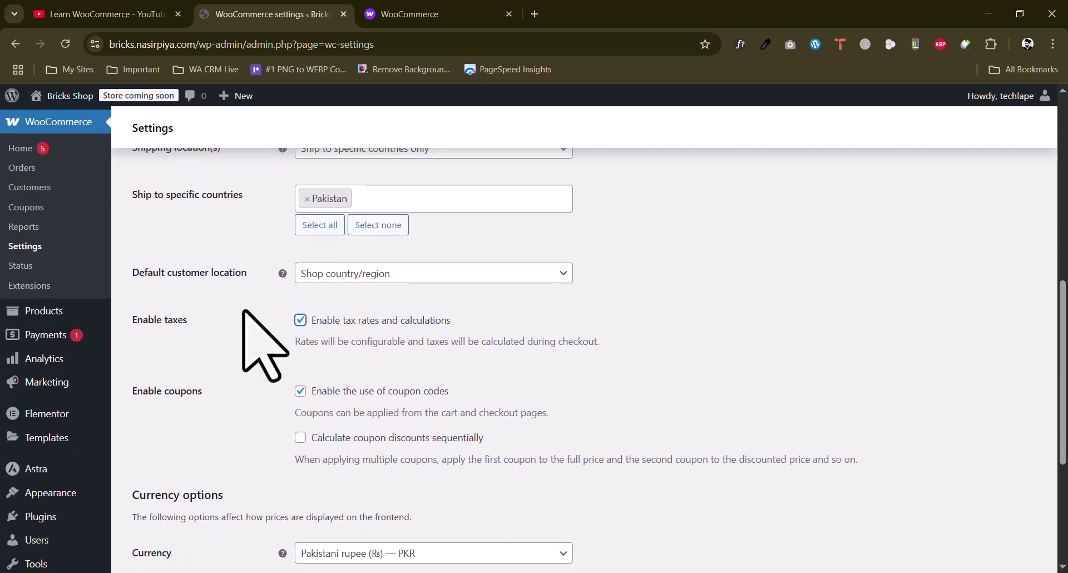
left_click_drag(469, 341, 578, 341)
left_click(570, 342)
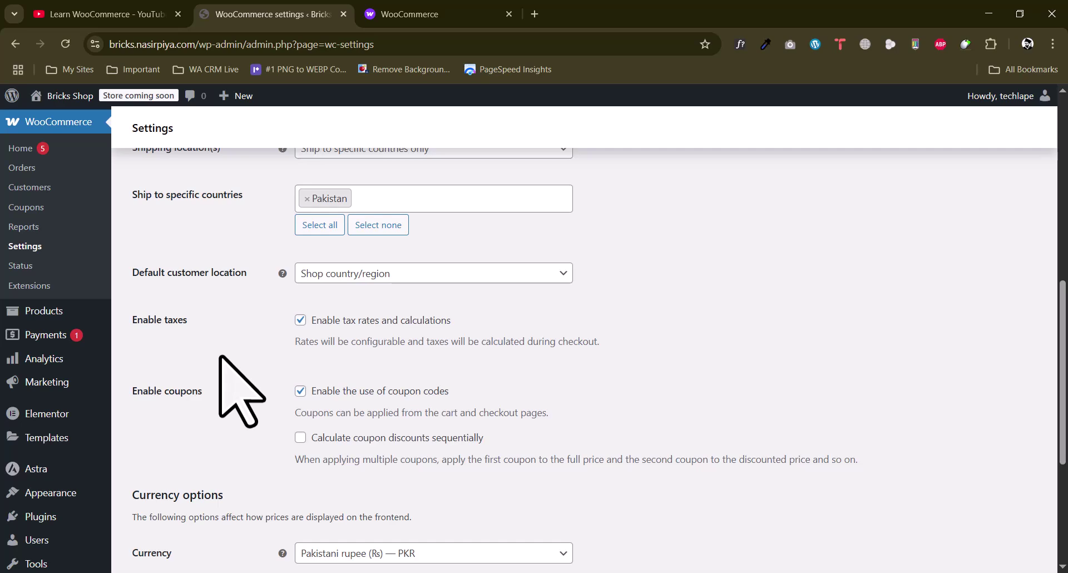
Tick 'Calculate coupon discounts sequentially'
scroll(239, 392, "down", 1)
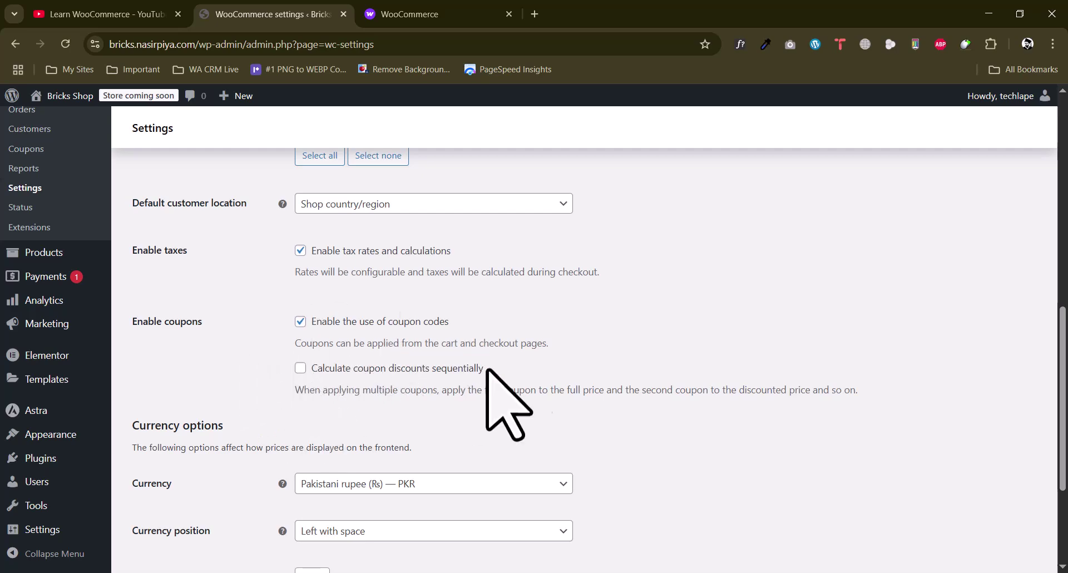
scroll(446, 374, "down", 3)
double_click(455, 229)
left_click(355, 228)
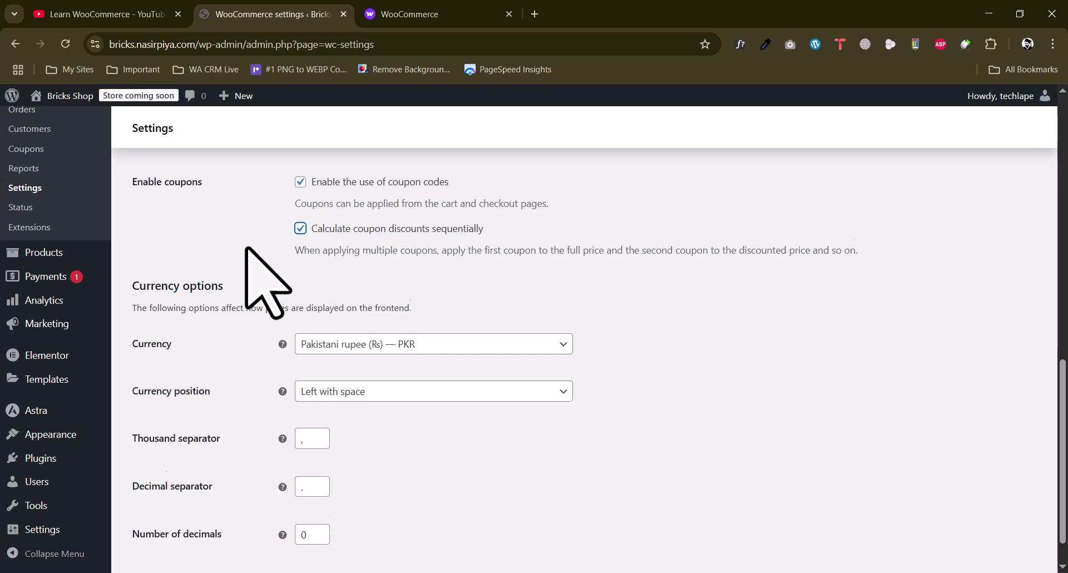
Search the currency list for INR and USD but keep Pakistani rupee as the currency
scroll(244, 247, "down", 1)
left_click(372, 301)
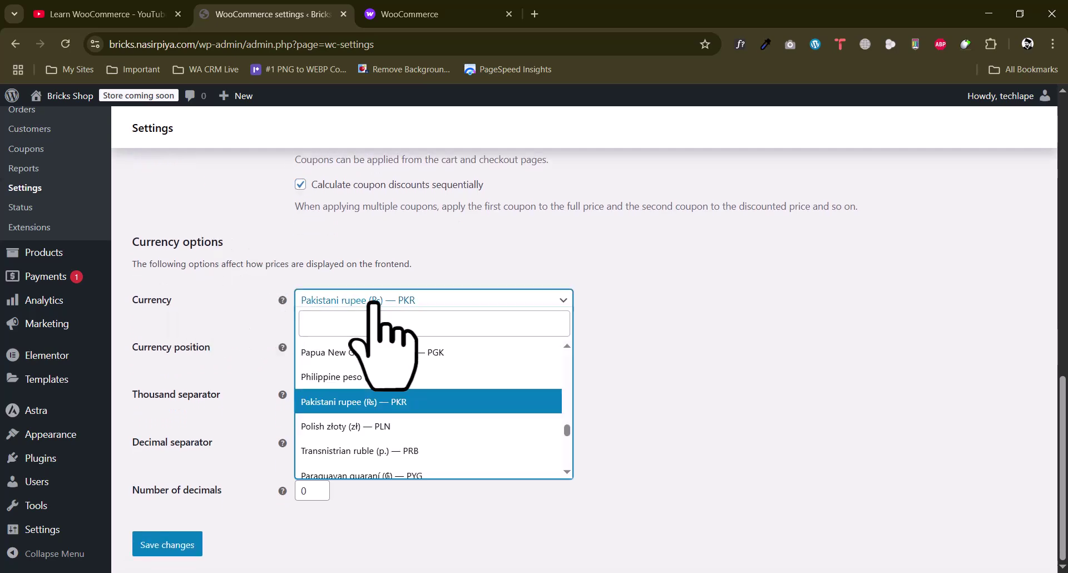
left_click(226, 304)
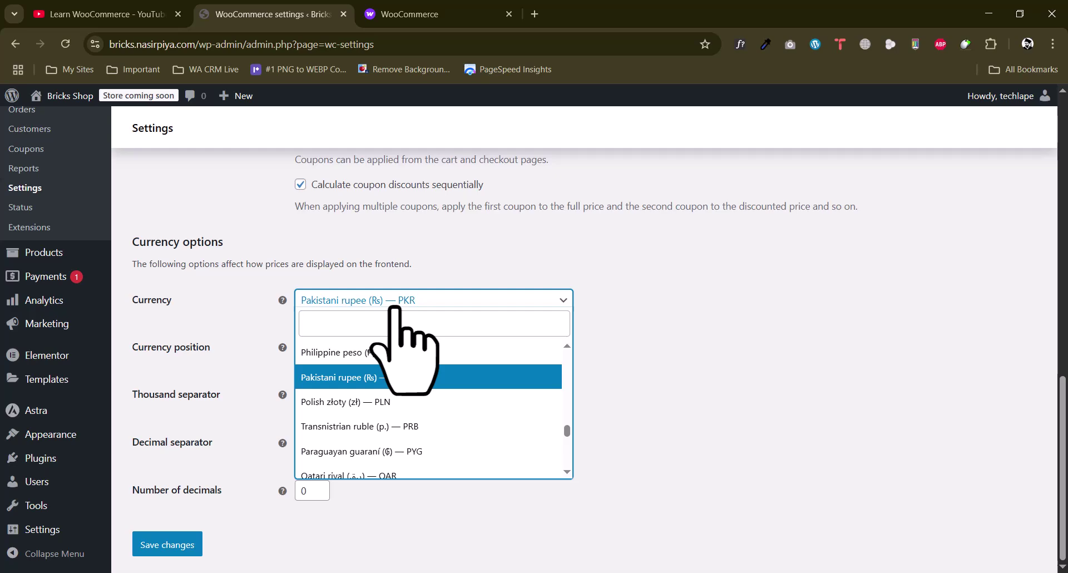
left_click(350, 333)
type("inr")
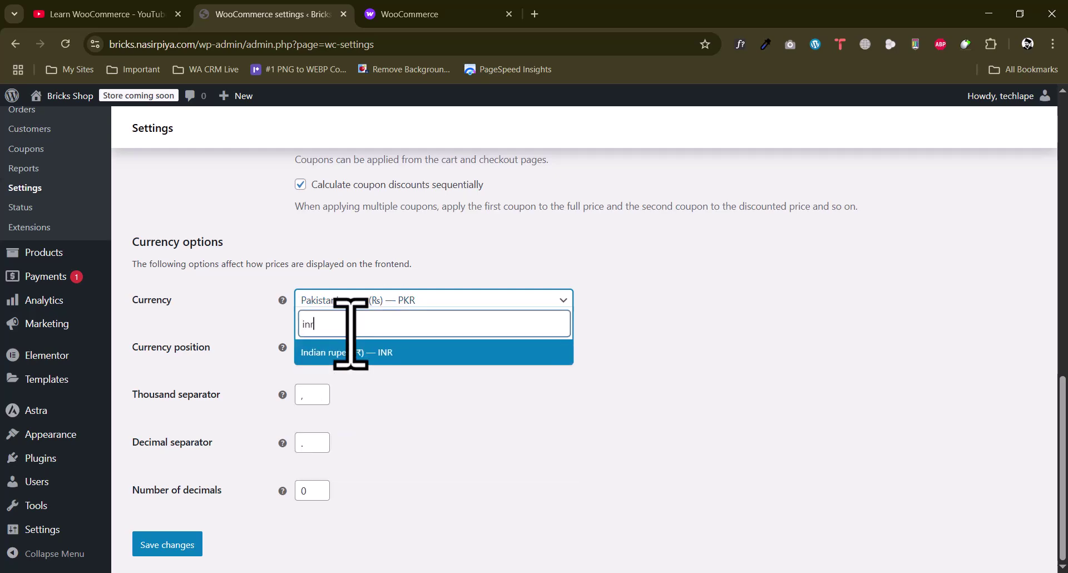
key("ctrl+a")
type("u")
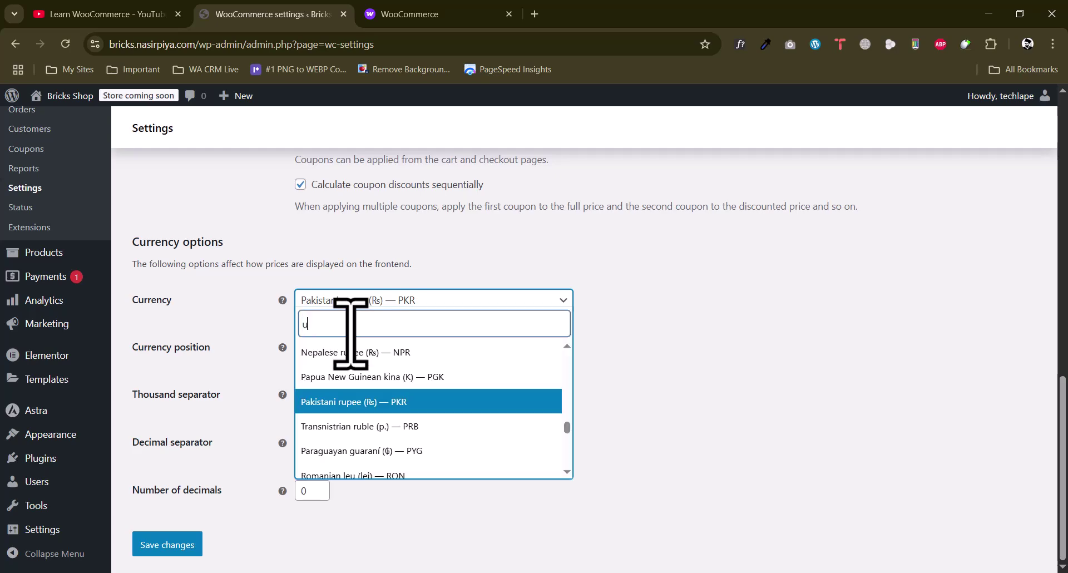
type("sd")
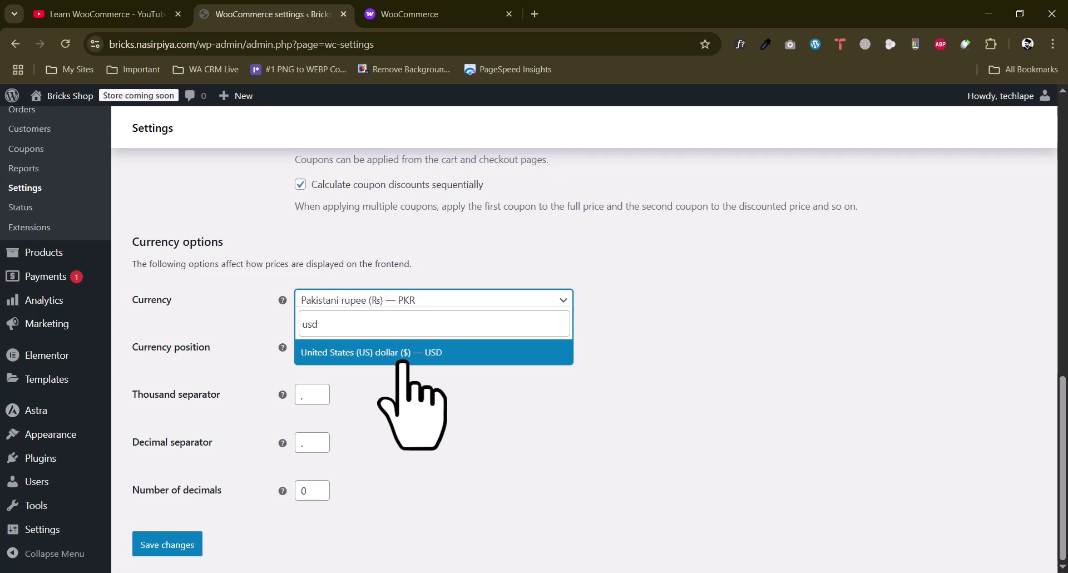
left_click(354, 299)
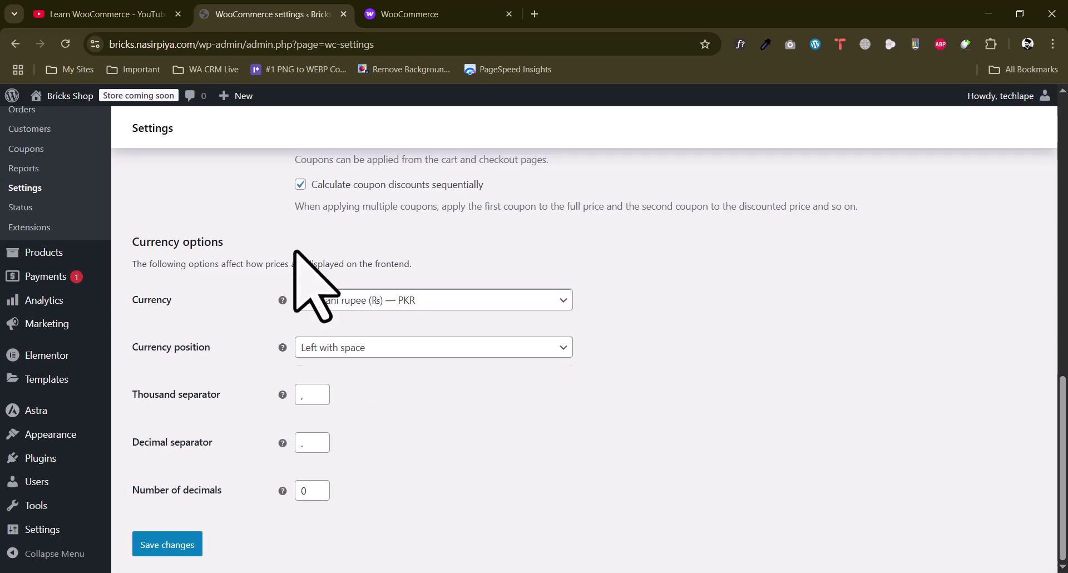
Keep currency position 'Left with space' and save the general settings
left_click(349, 347)
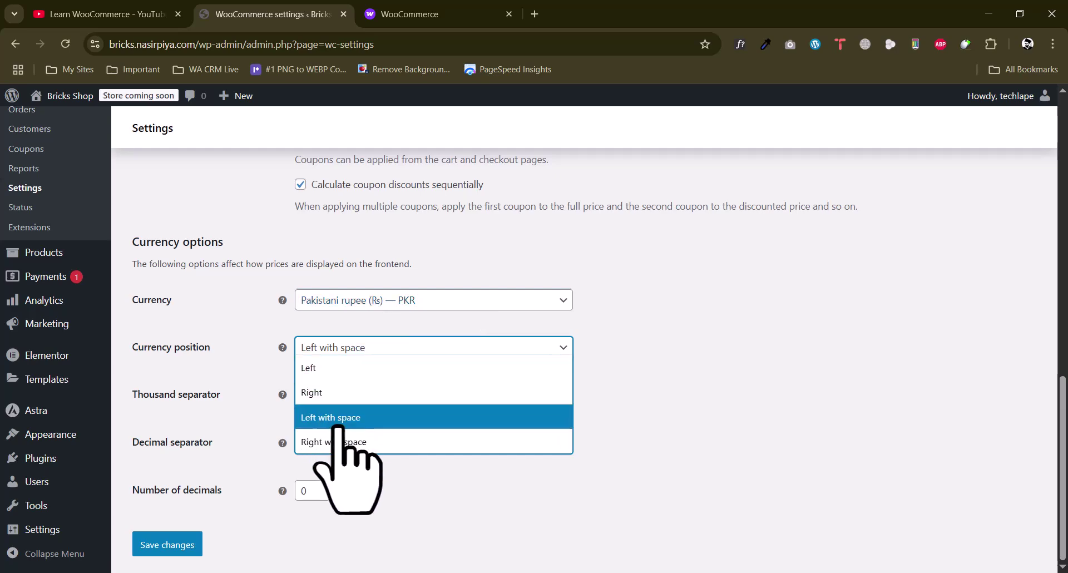
left_click(338, 427)
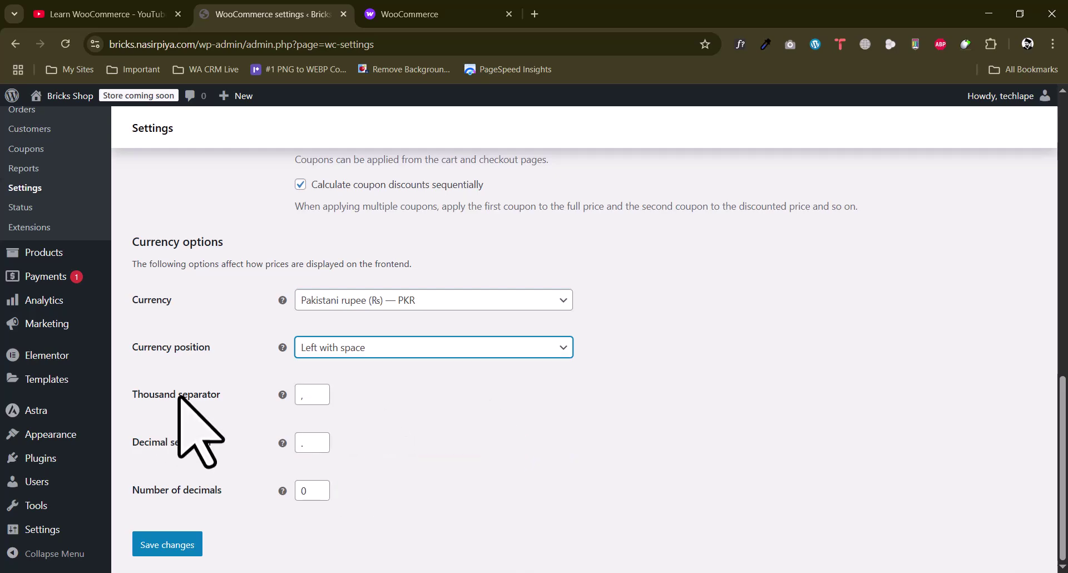
left_click(190, 547)
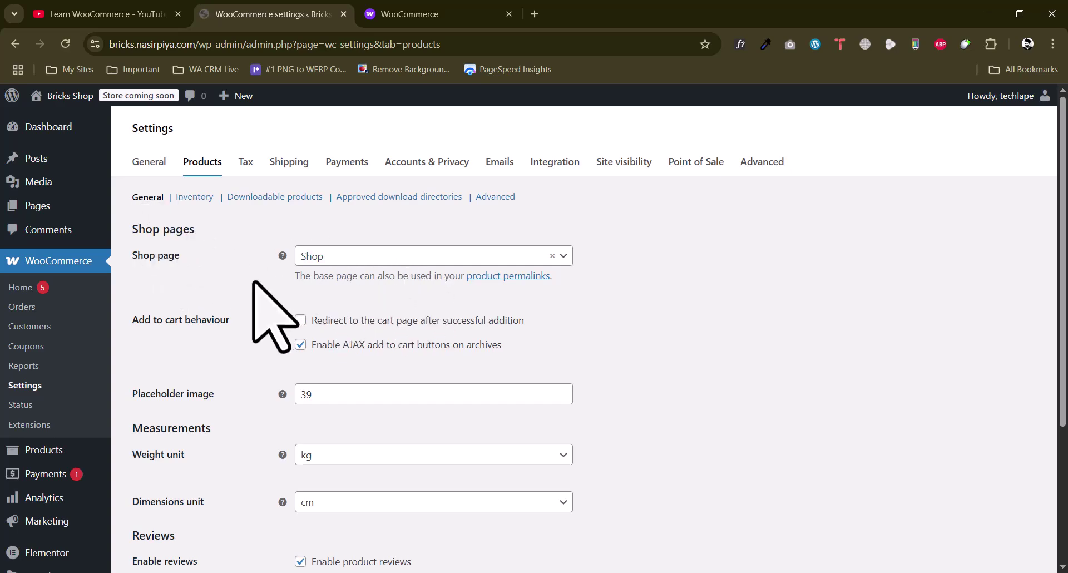
Have shoppers redirected to the cart after adding items
left_click(300, 320)
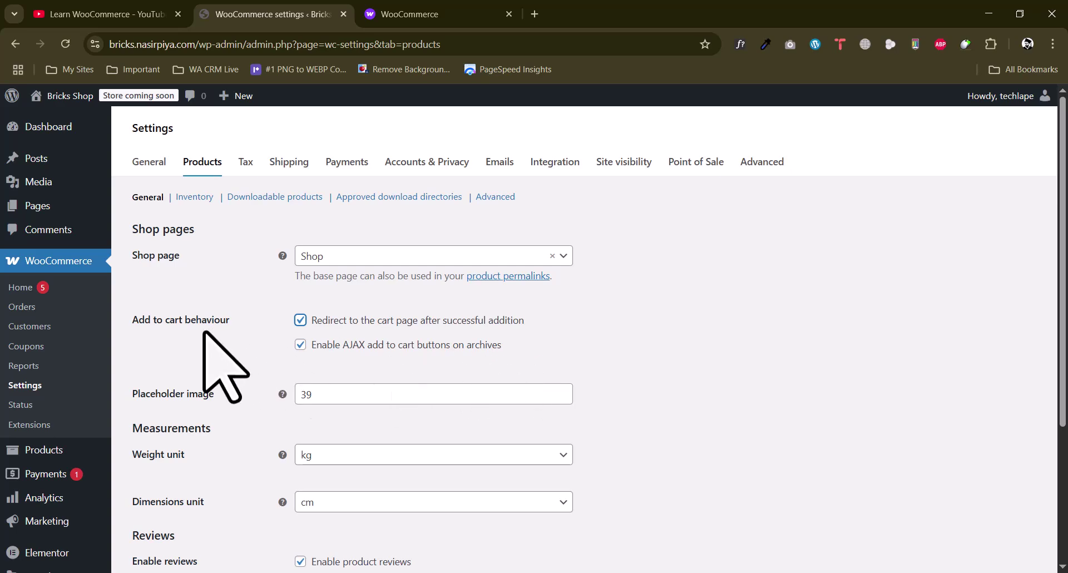
scroll(210, 332, "down", 3)
left_click_drag(313, 196, 262, 197)
left_click(250, 220)
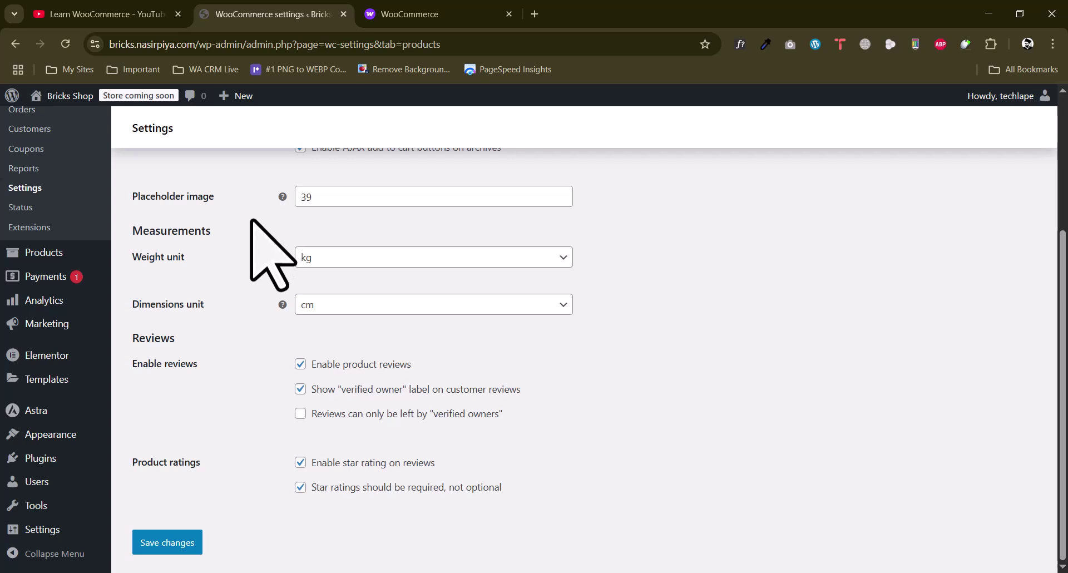
scroll(247, 218, "up", 1)
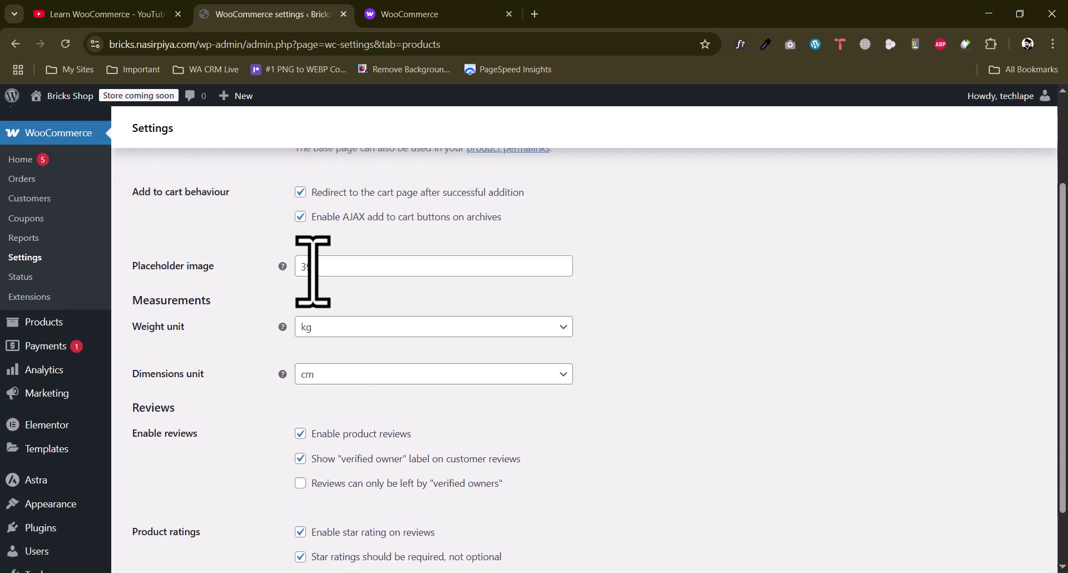
scroll(243, 322, "down", 1)
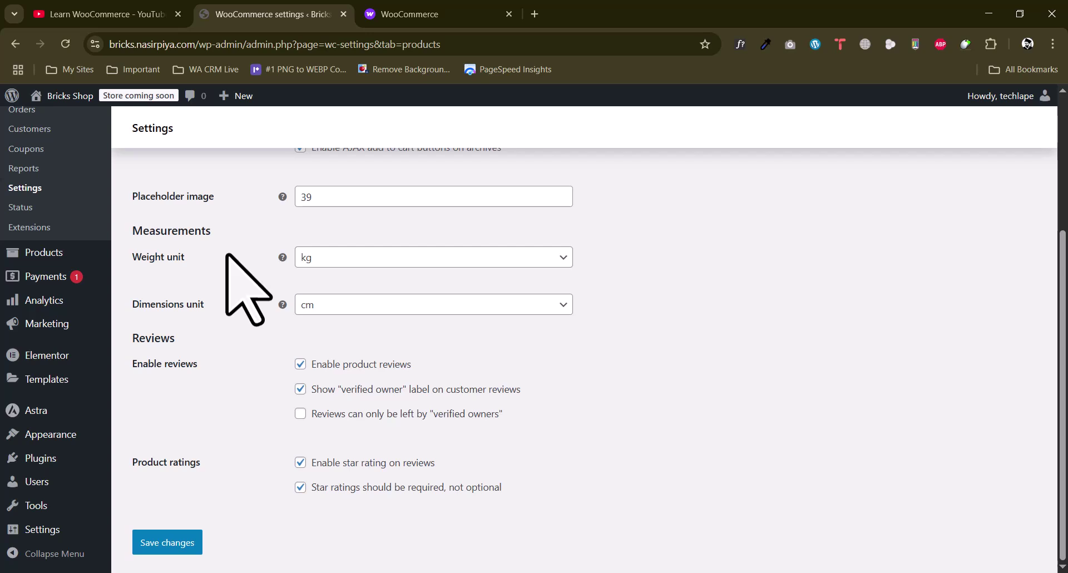
Keep kg as the weight unit and cm as the dimensions unit
left_click(321, 260)
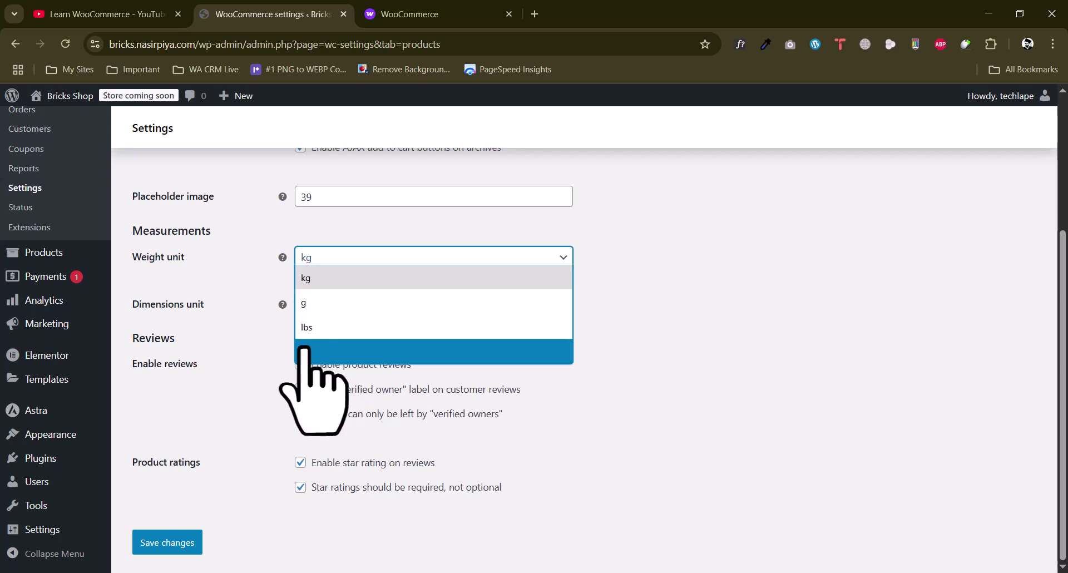
left_click(263, 327)
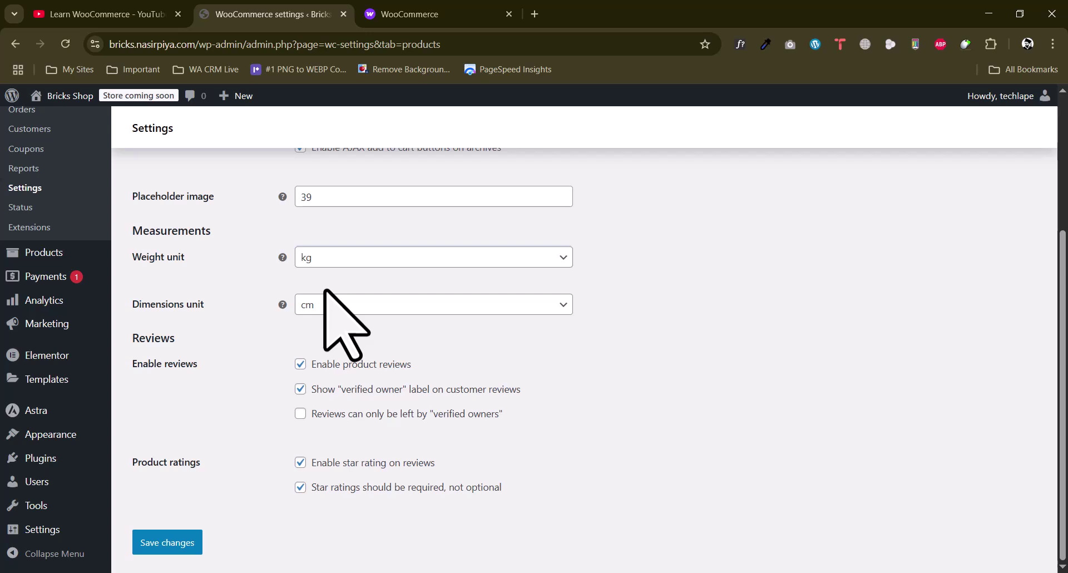
left_click(351, 260)
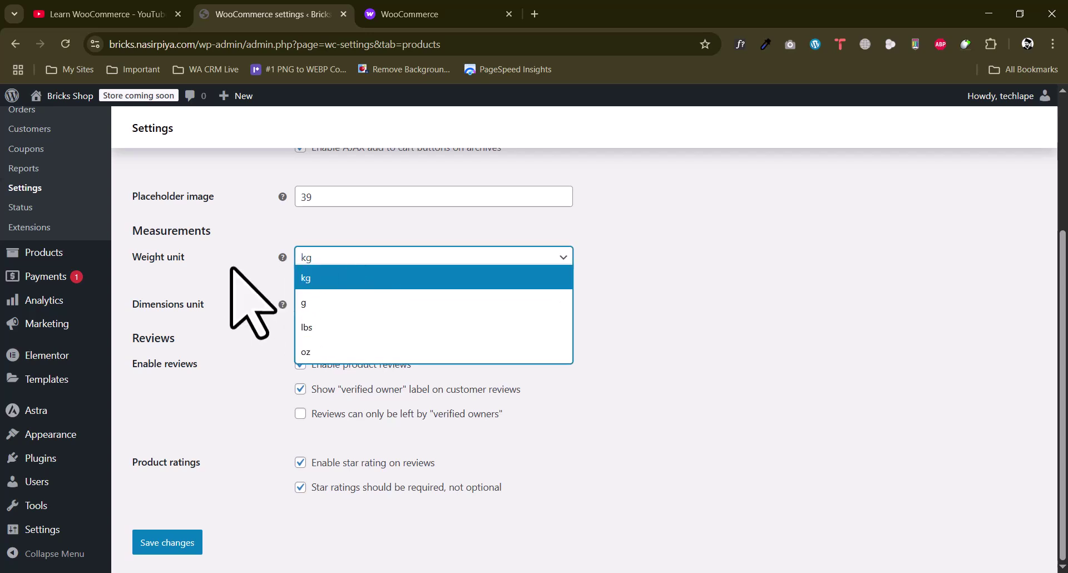
left_click(272, 279)
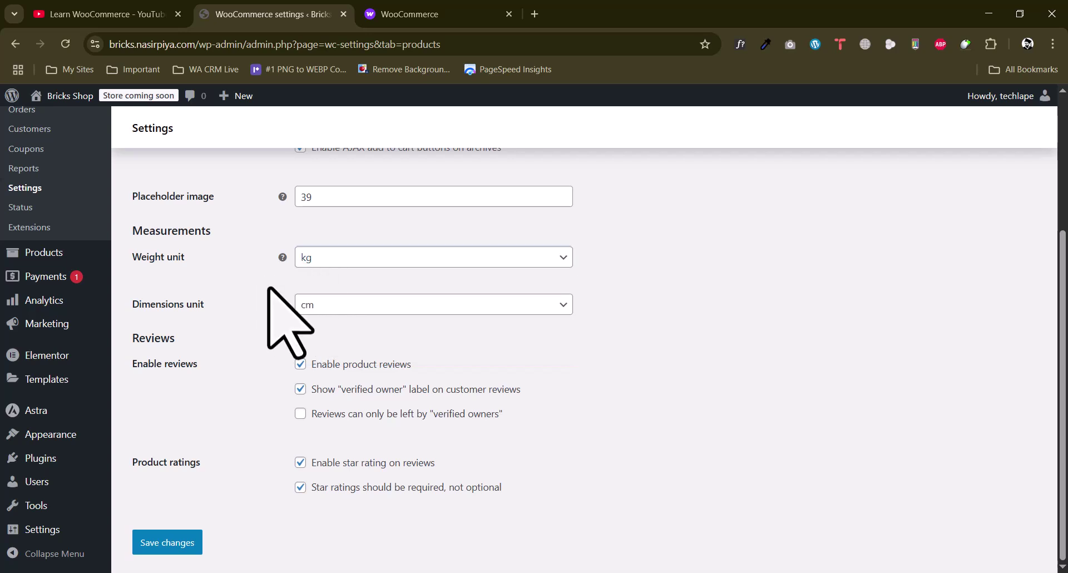
left_click(336, 309)
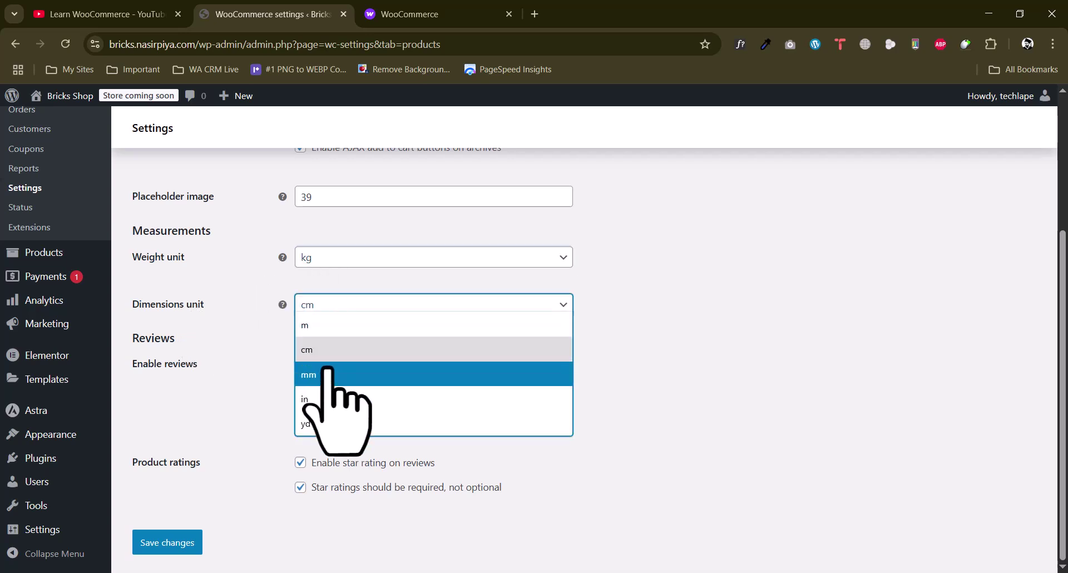
left_click(254, 290)
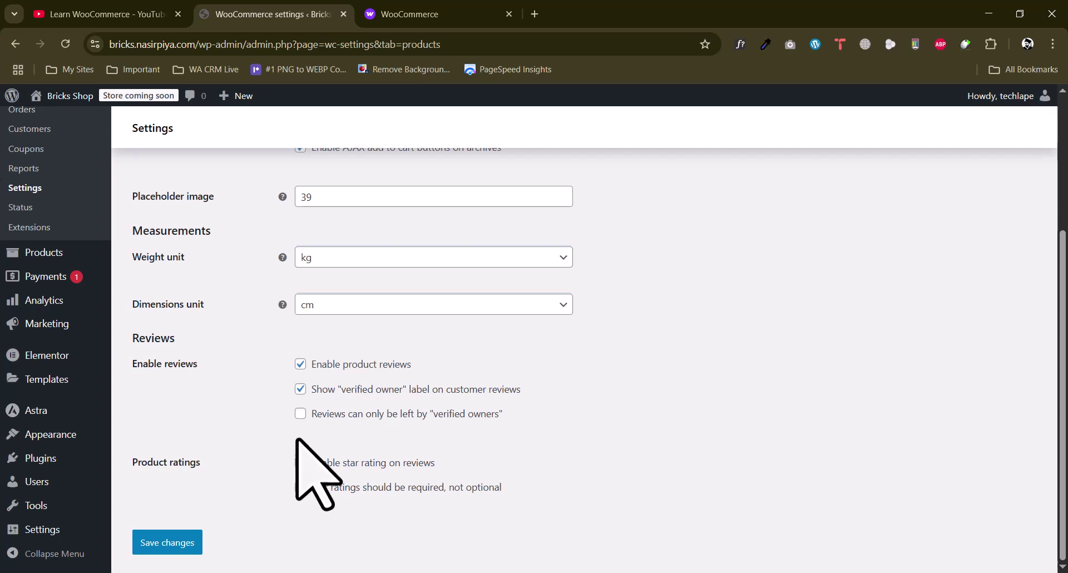
Toggle product reviews off and back on, then save the product settings
left_click_drag(214, 364, 161, 367)
left_click(180, 368)
scroll(215, 395, "up", 3)
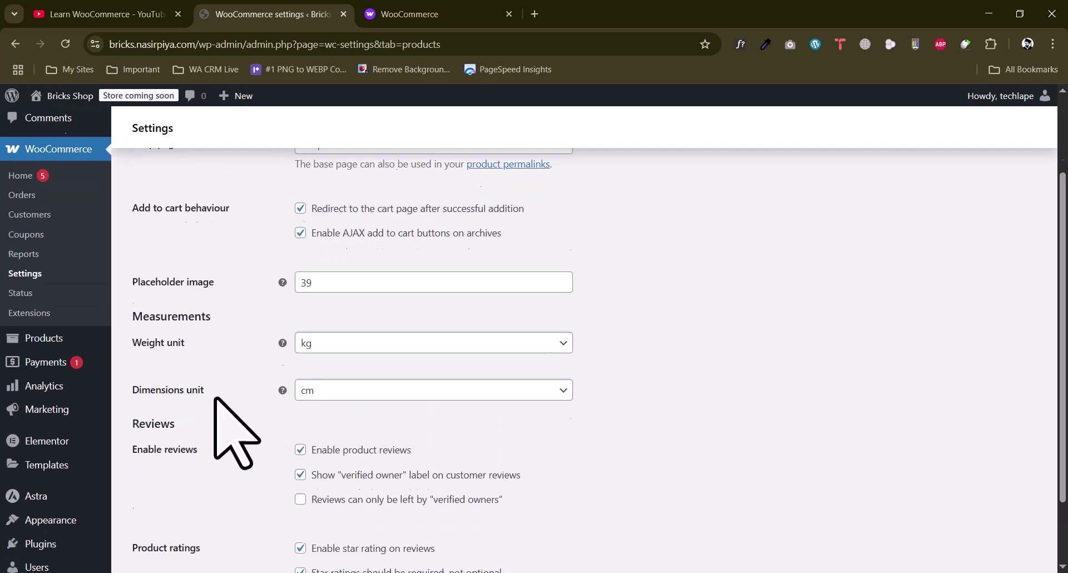
scroll(215, 405, "down", 3)
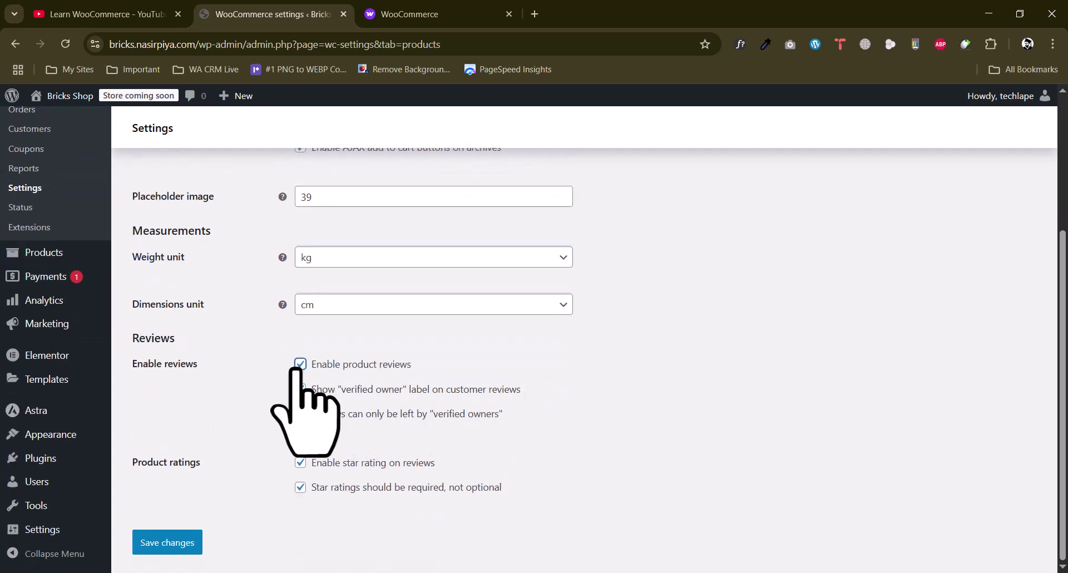
left_click(299, 364)
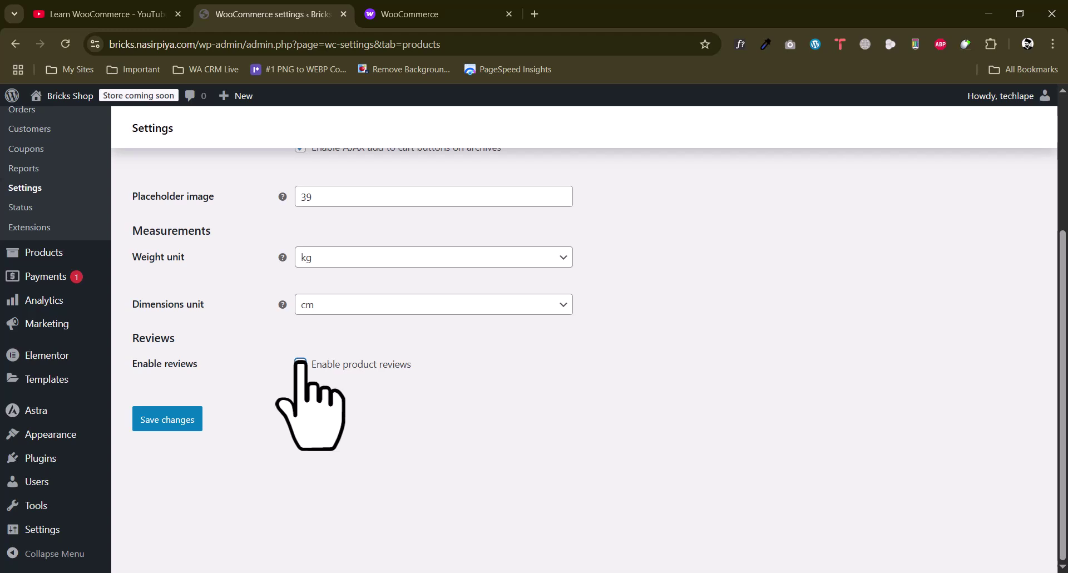
left_click(299, 363)
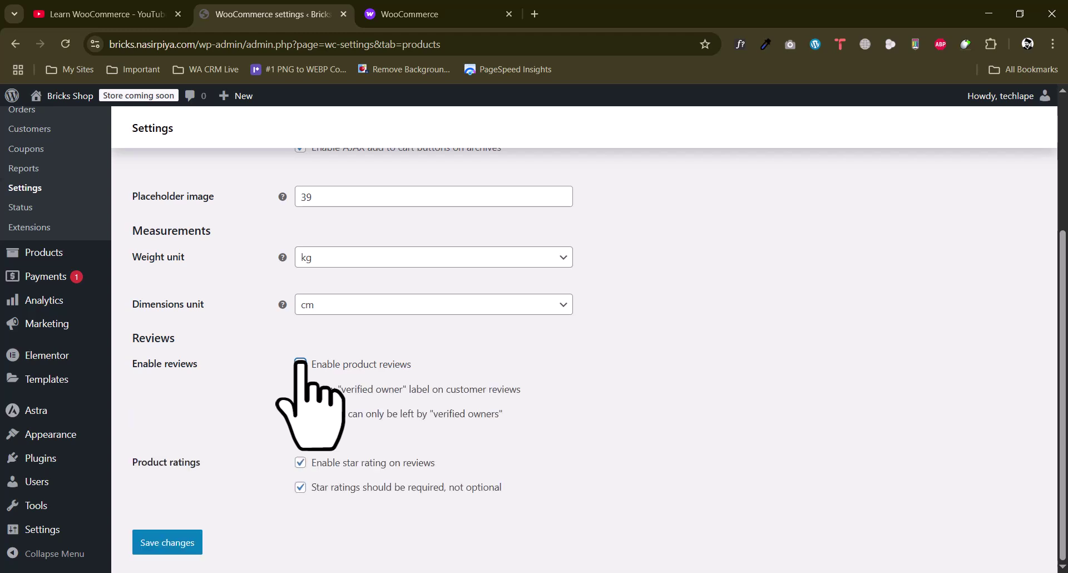
left_click(167, 542)
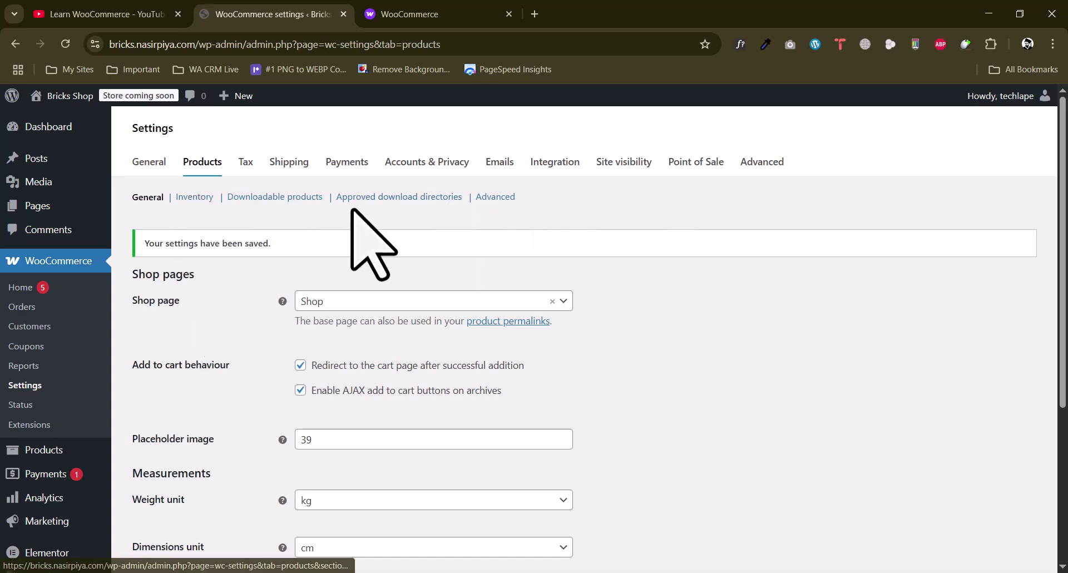
Open the Inventory settings and review the hold stock value of 60
left_click(185, 201)
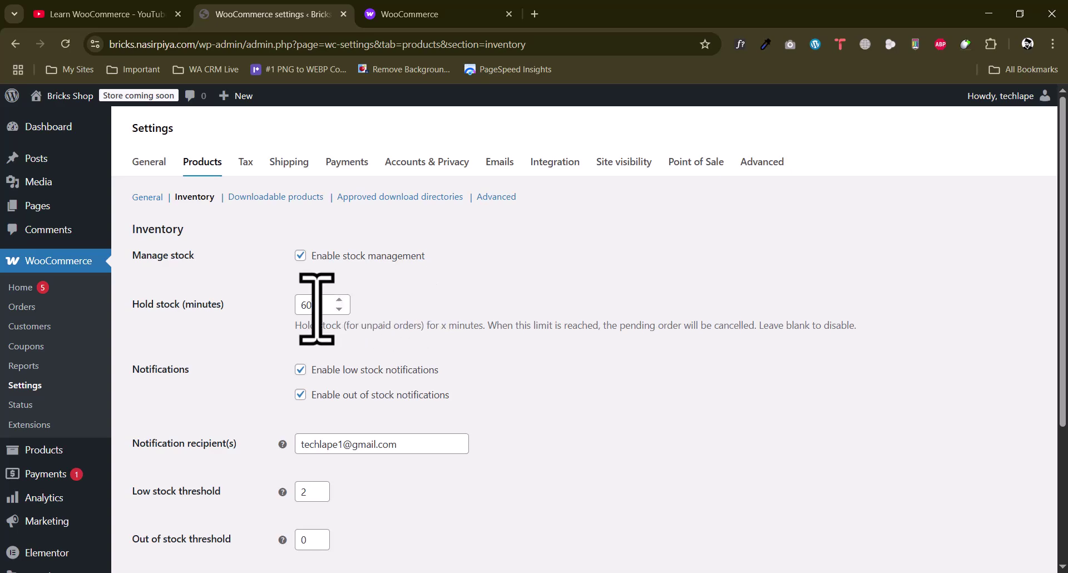
left_click_drag(328, 305, 291, 306)
left_click(245, 336)
left_click_drag(496, 327, 743, 327)
left_click(702, 322)
scroll(243, 353, "down", 3)
scroll(237, 354, "up", 3)
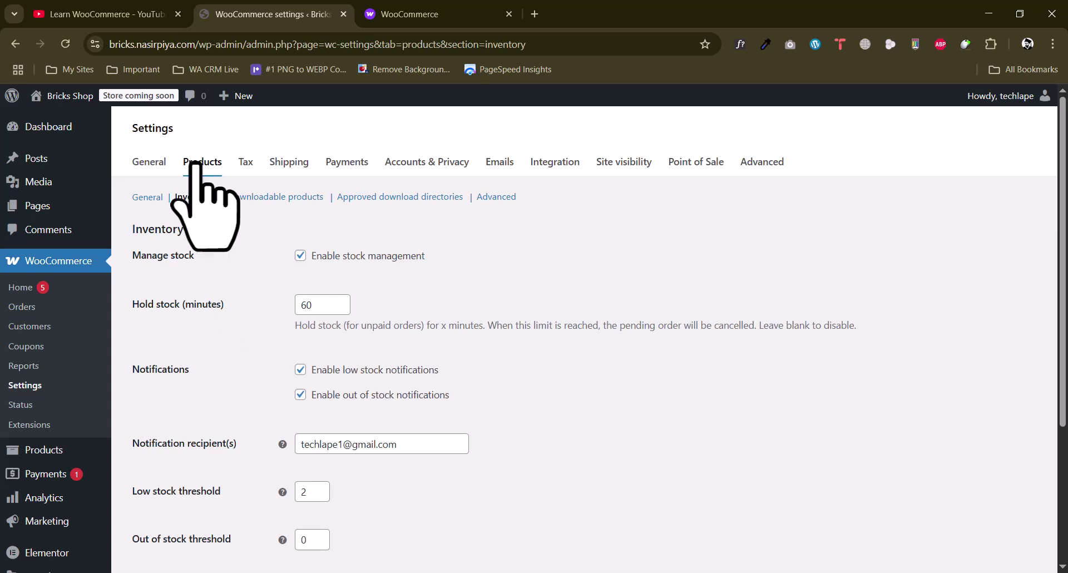
scroll(253, 425, "down", 3)
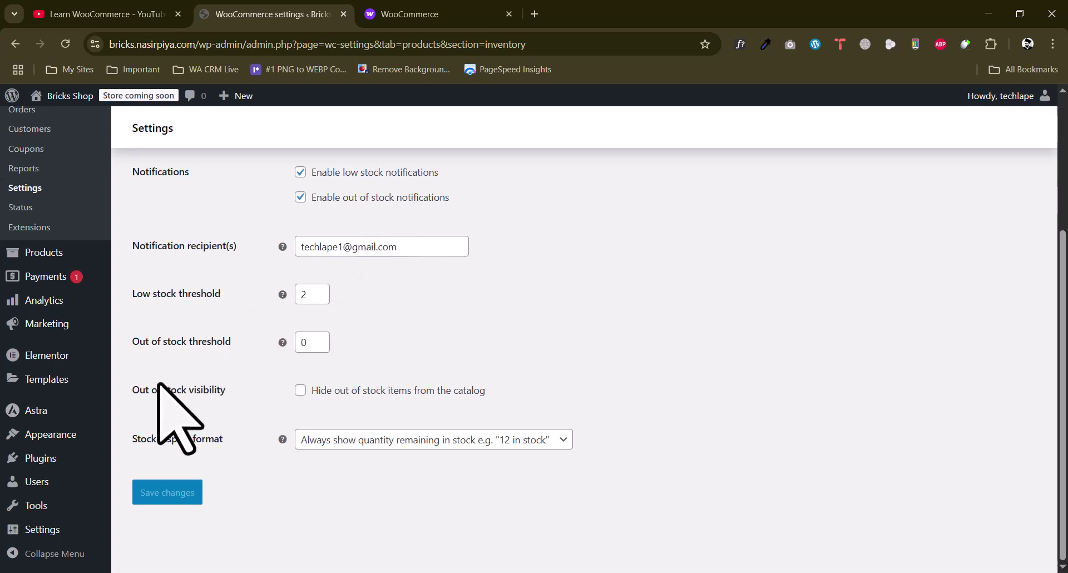
Review out-of-stock visibility and keep the stock display format showing quantity always
left_click_drag(153, 395, 222, 389)
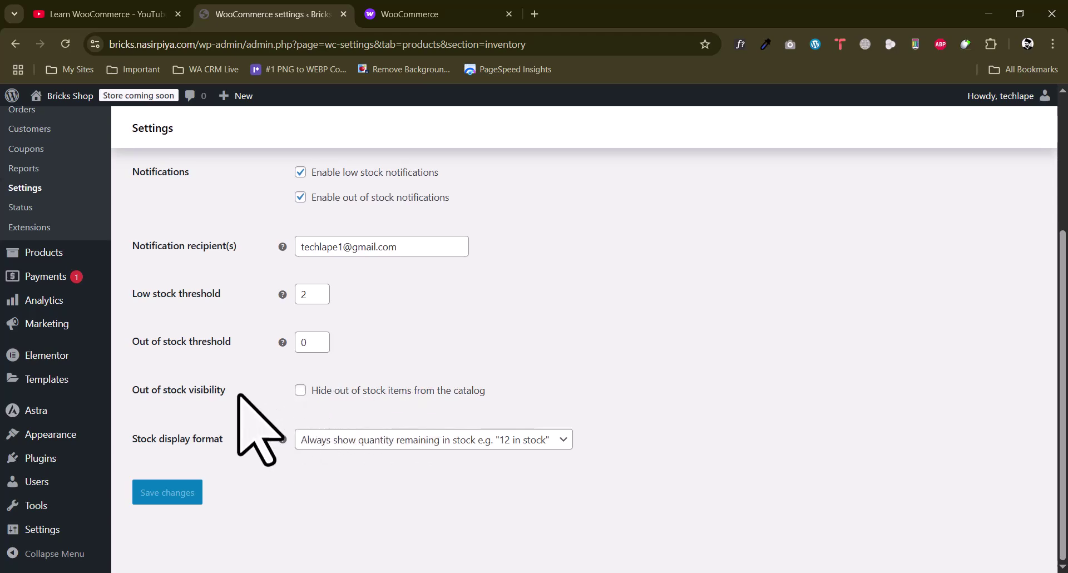
scroll(238, 393, "up", 3)
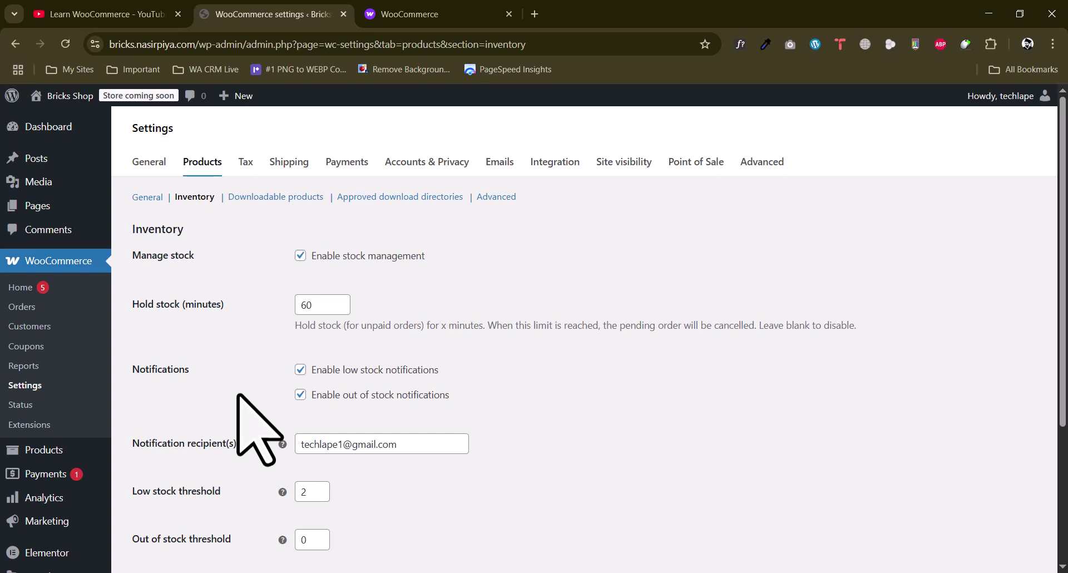
scroll(258, 370, "down", 3)
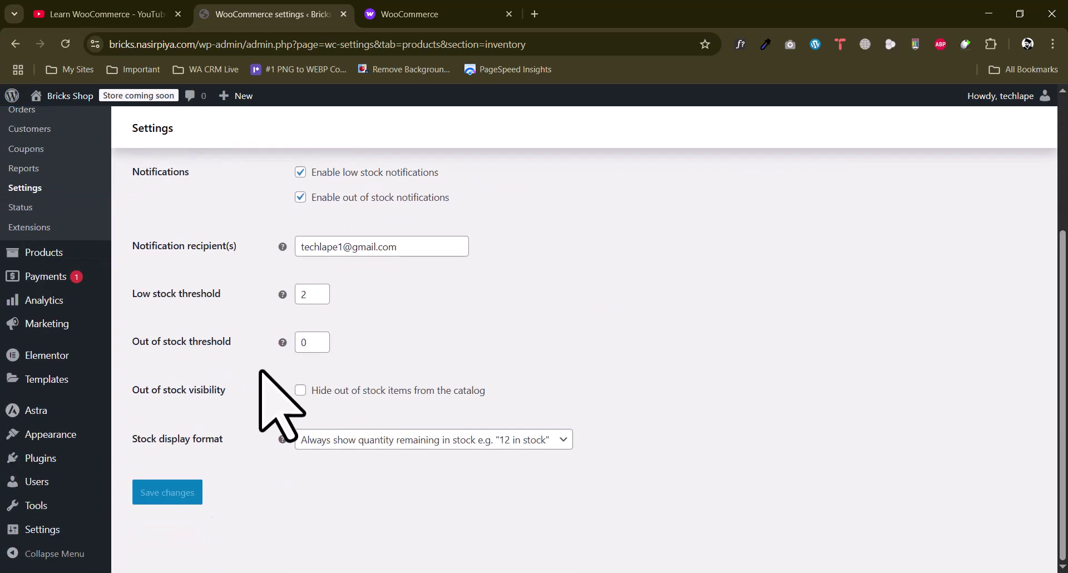
left_click(398, 440)
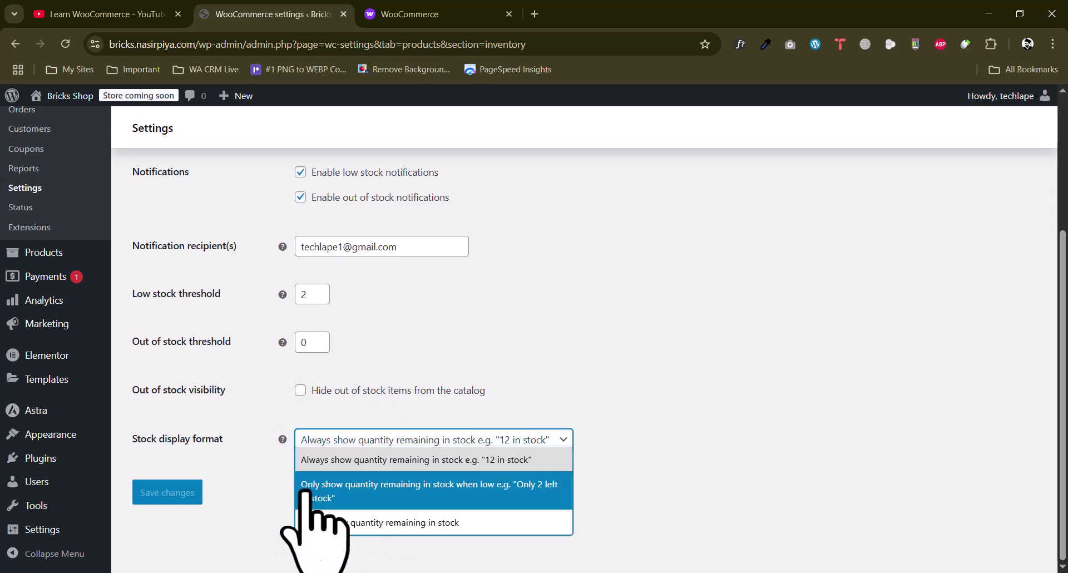
left_click(167, 440)
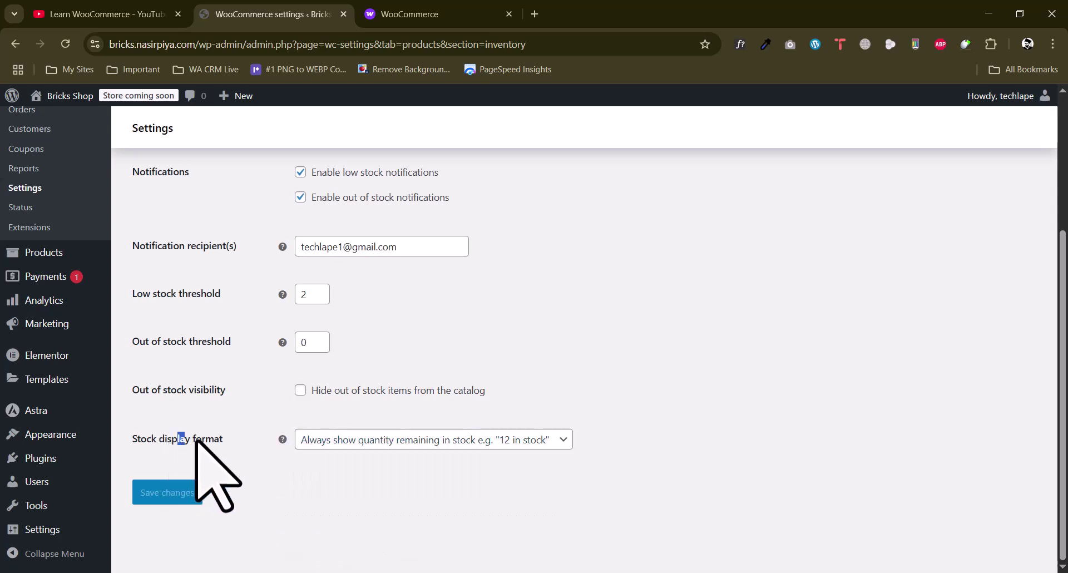
left_click(450, 441)
left_click(315, 346)
scroll(256, 350, "up", 3)
left_click(274, 196)
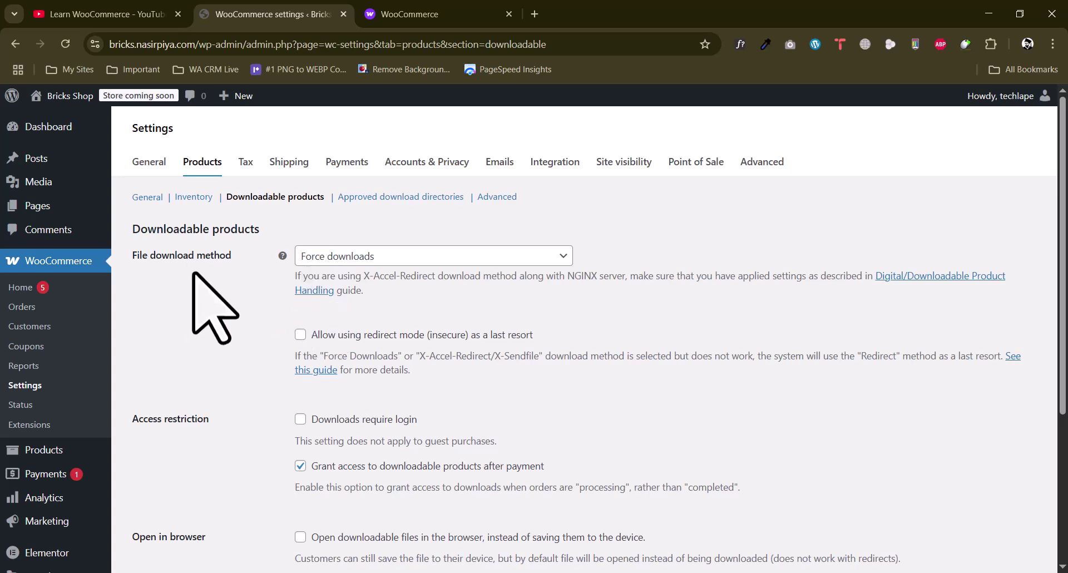
Scroll through the Downloadable products options, then go to Approved download directories
scroll(234, 261, "down", 4)
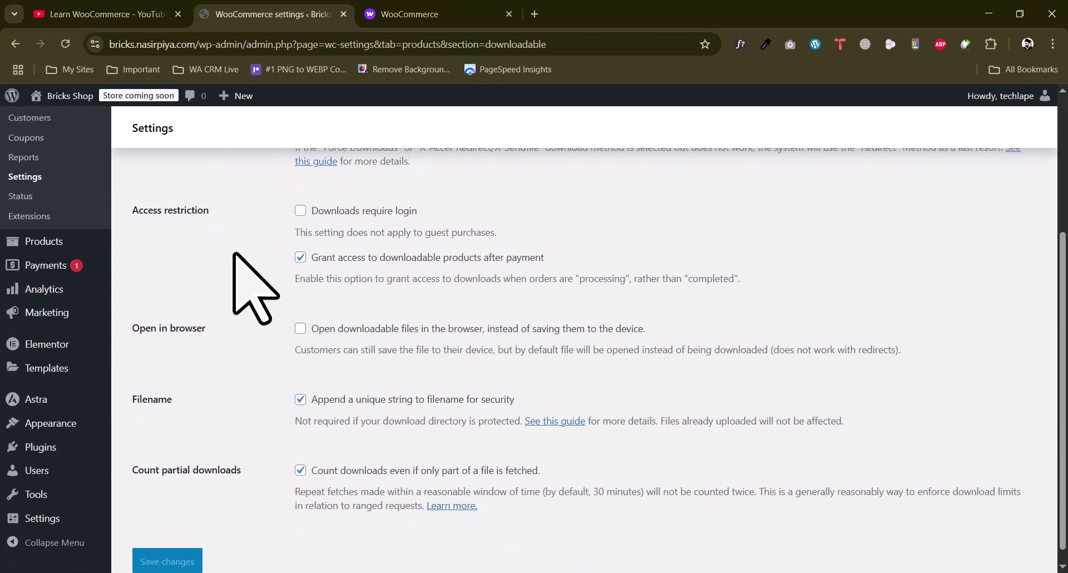
scroll(234, 254, "up", 4)
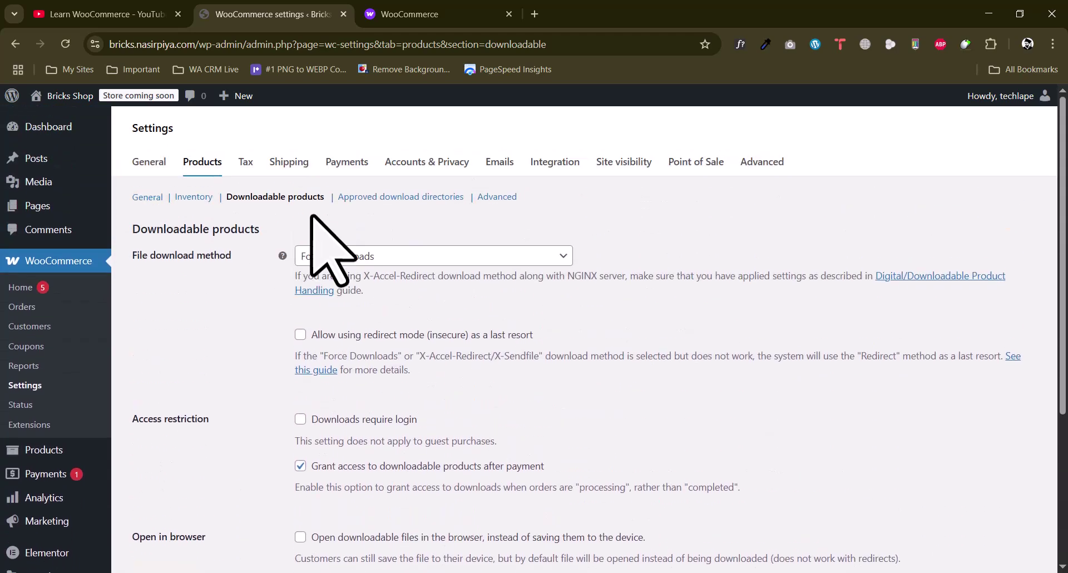
left_click(388, 201)
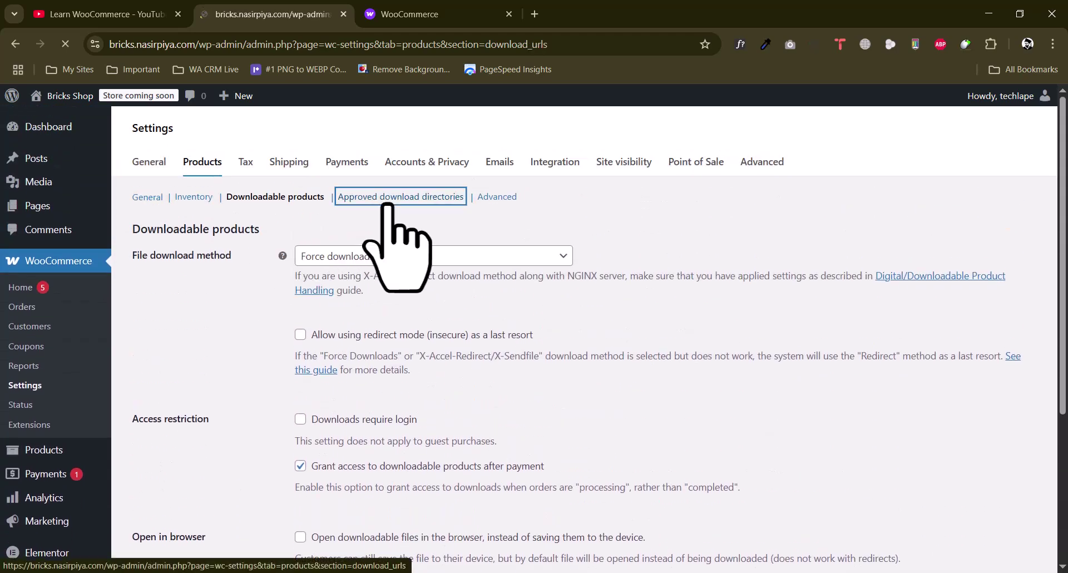
Review the first approved download directory's URL in its edit view
mouse_move(245, 364)
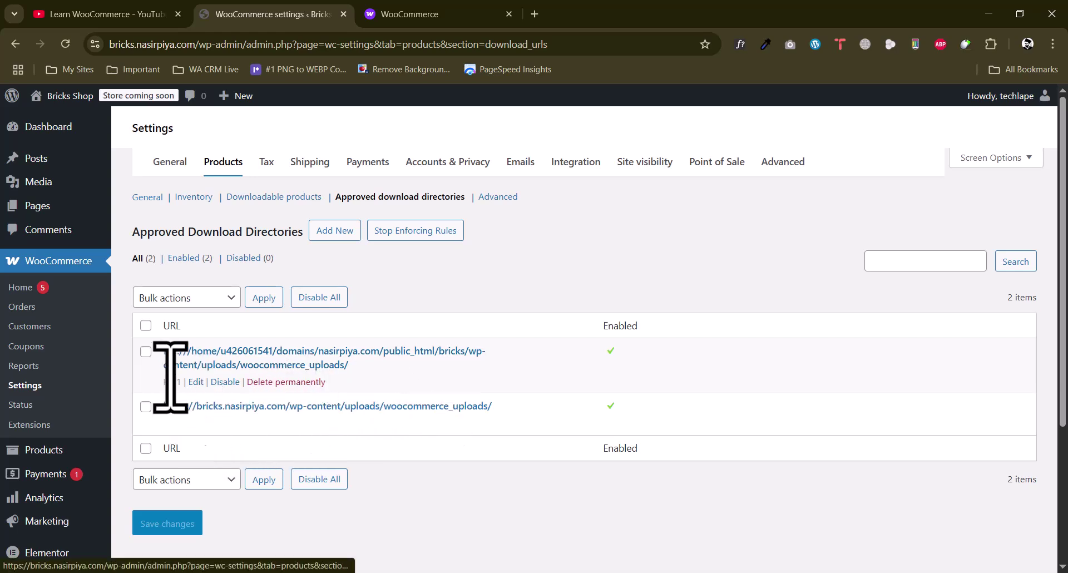
left_click(196, 382)
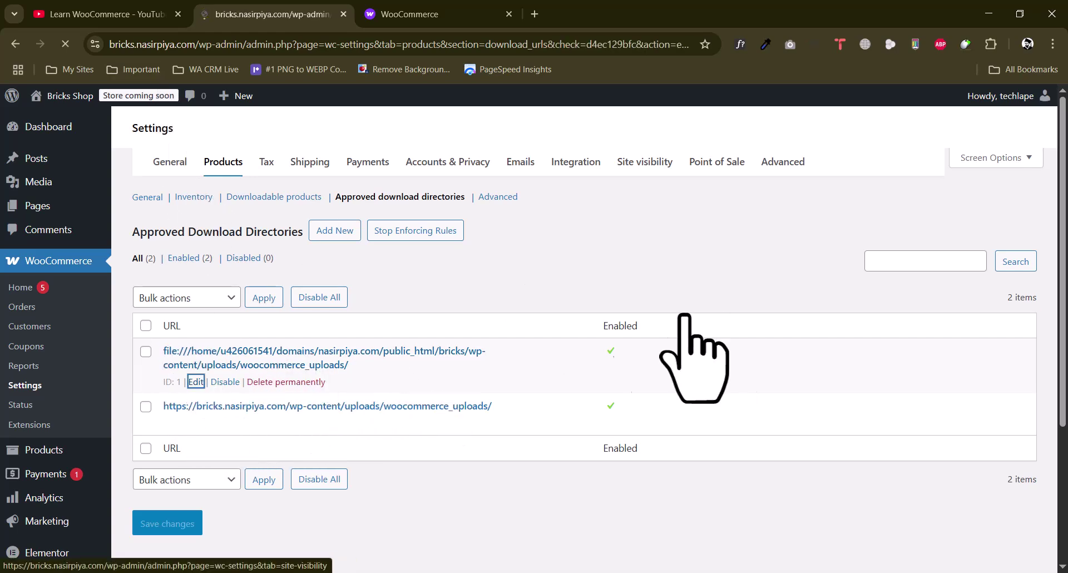
left_click(553, 266)
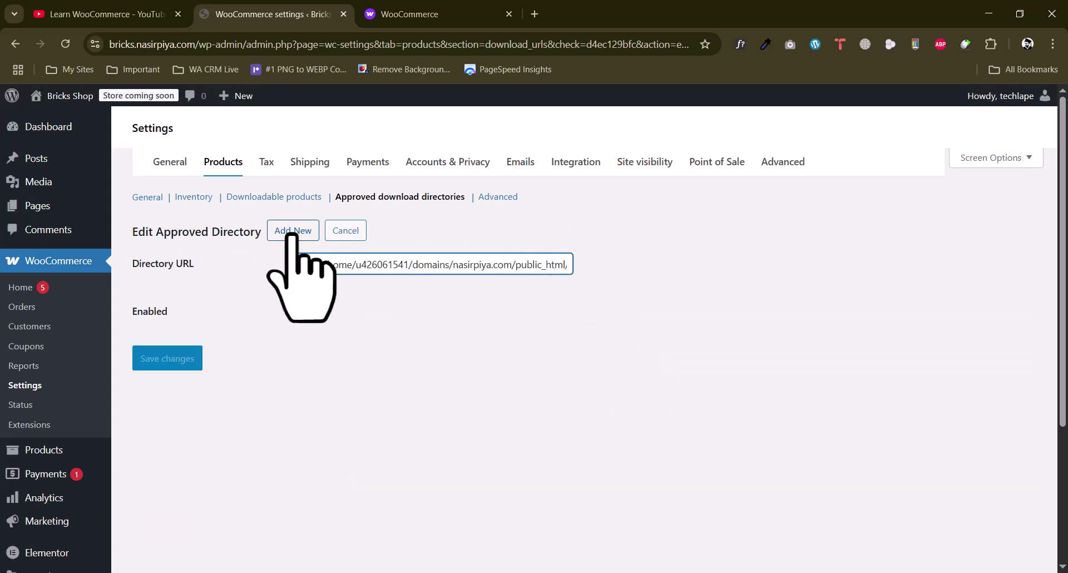
Show the Advanced product settings with the product attributes lookup table options
left_click(504, 198)
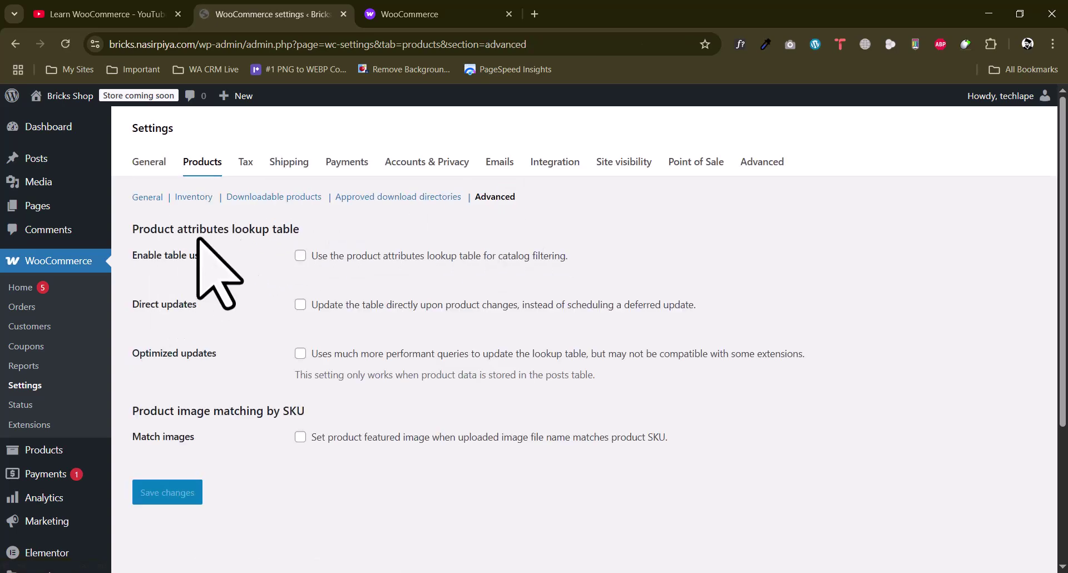
left_click_drag(207, 229, 276, 227)
left_click(277, 228)
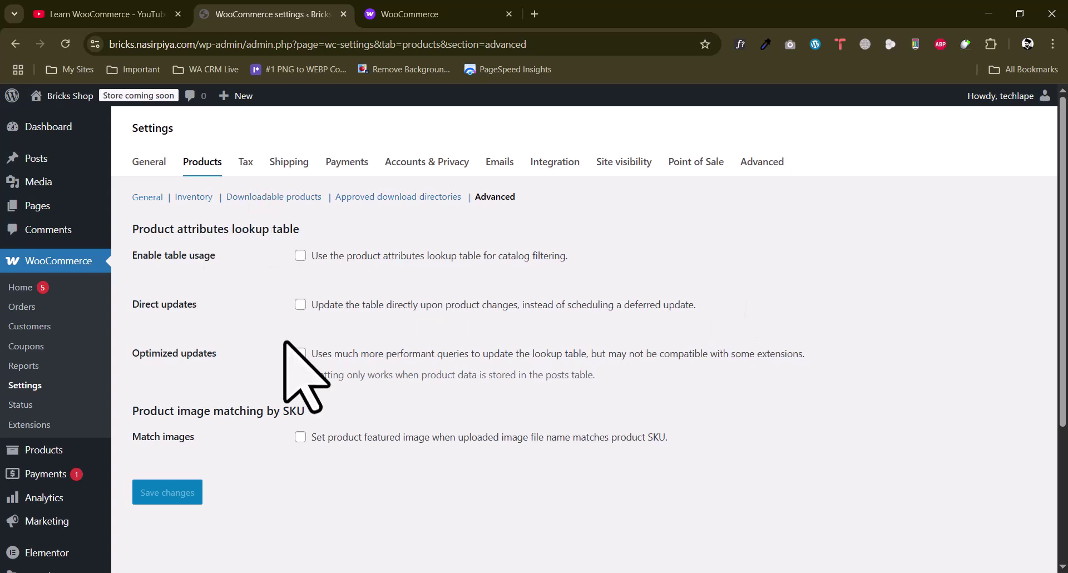
left_click(247, 161)
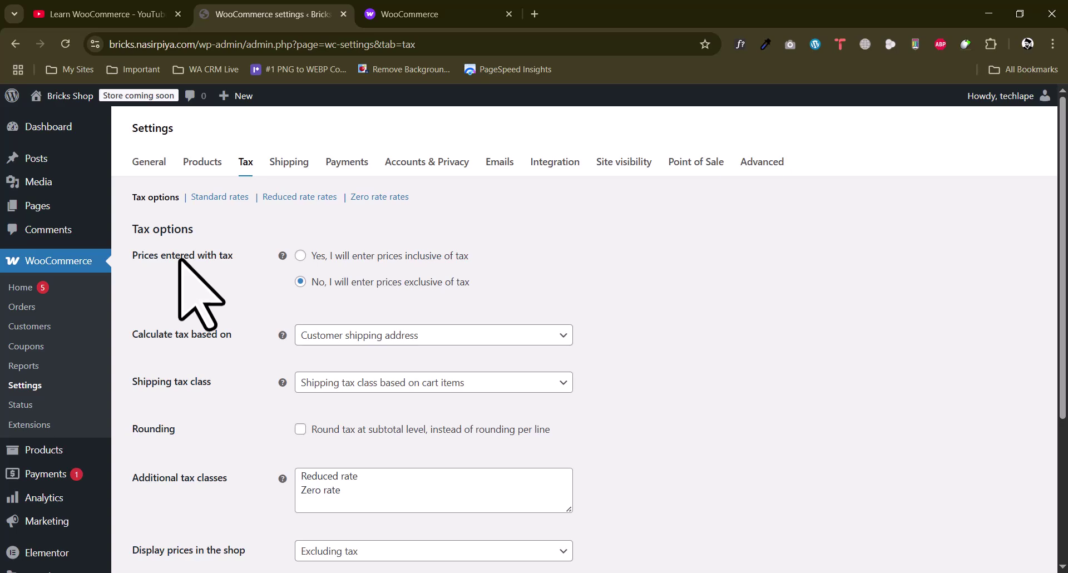
Browse the tax options, then the Standard, Reduced rate and Zero rate tax tables
scroll(281, 378, "down", 3)
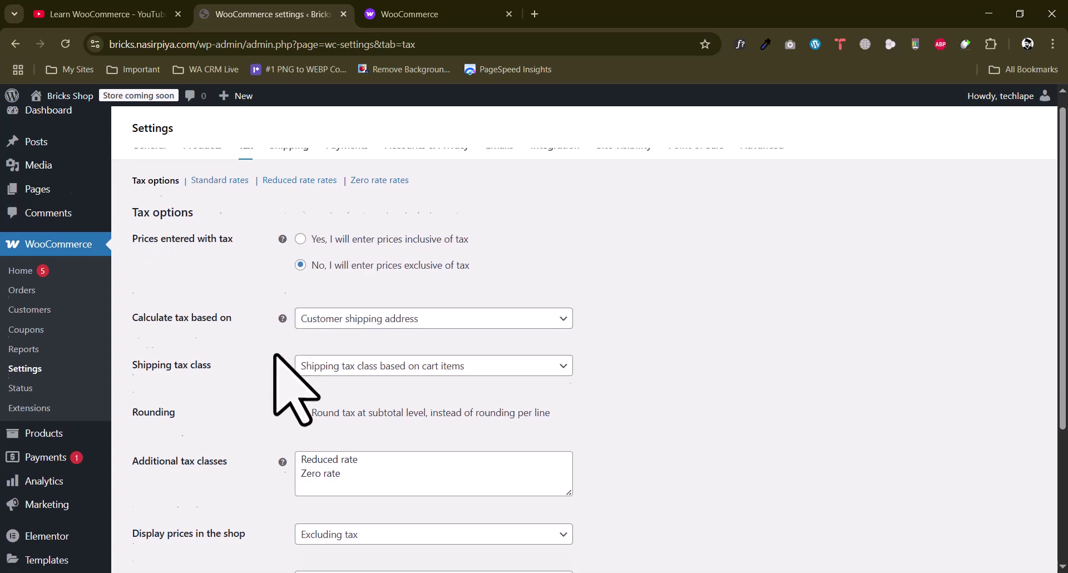
scroll(256, 390, "up", 4)
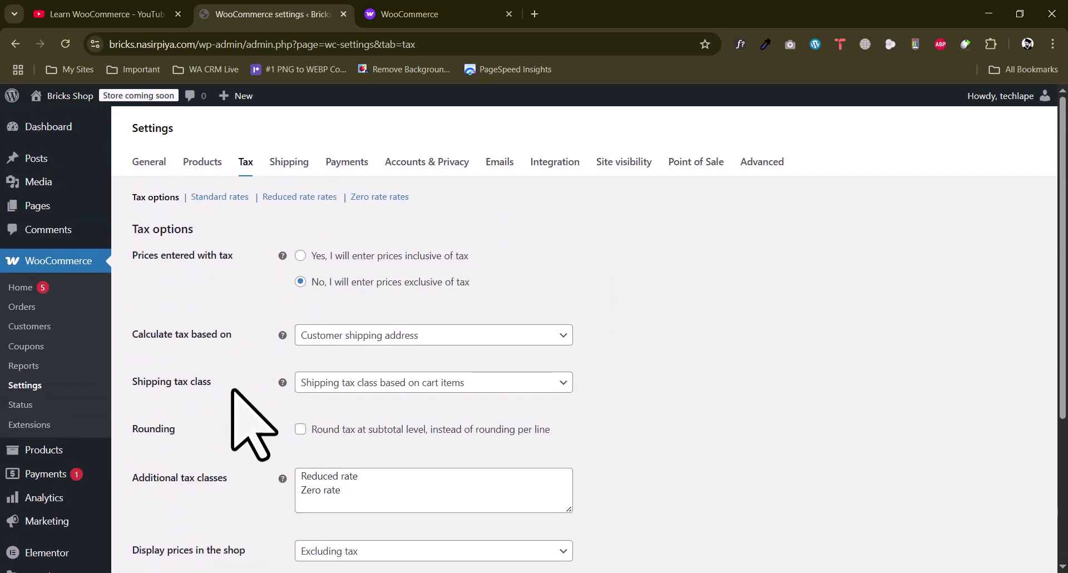
left_click(220, 197)
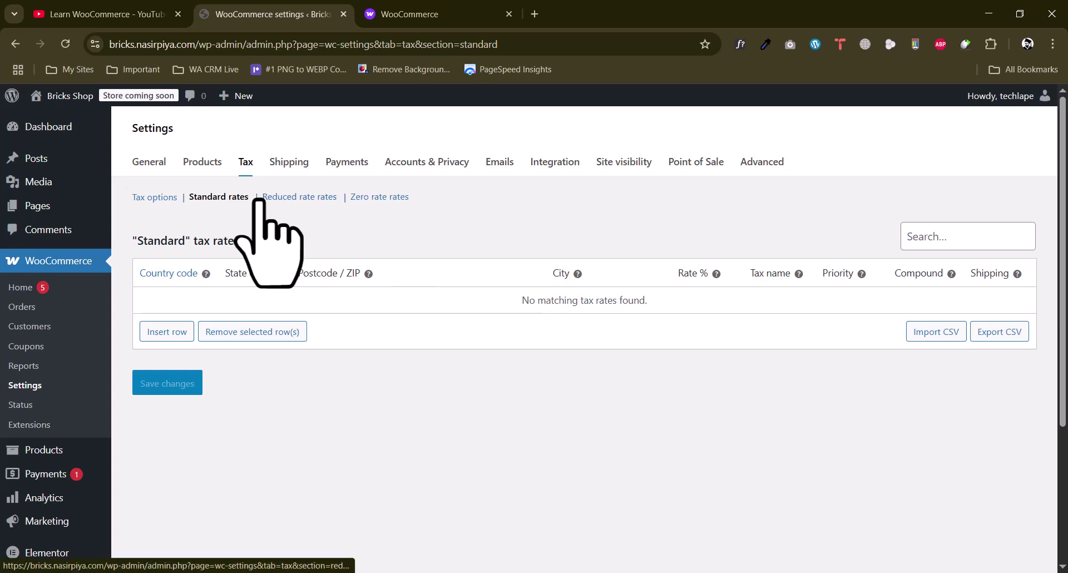
left_click(285, 196)
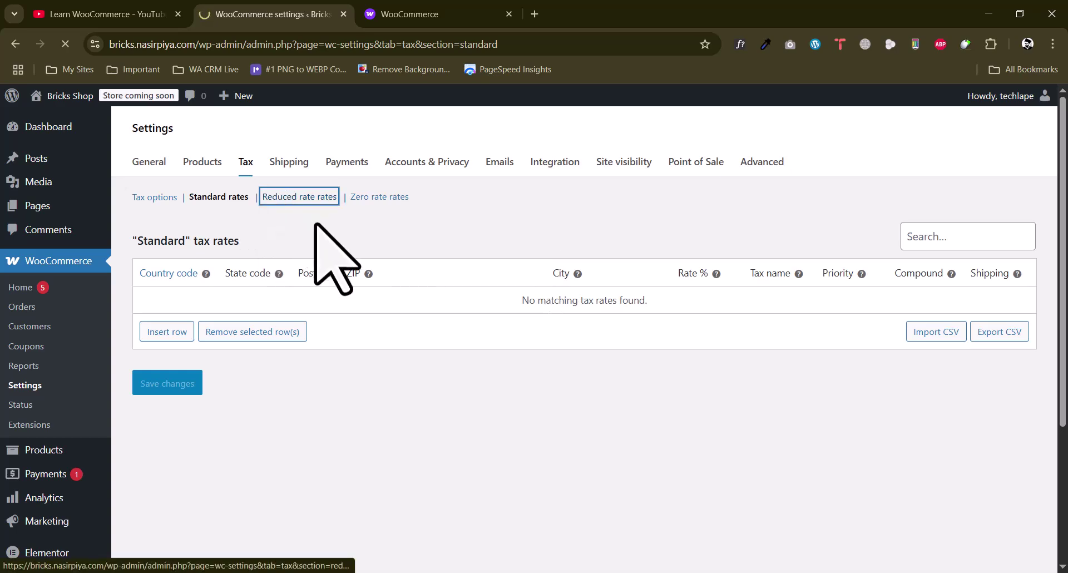
left_click(385, 200)
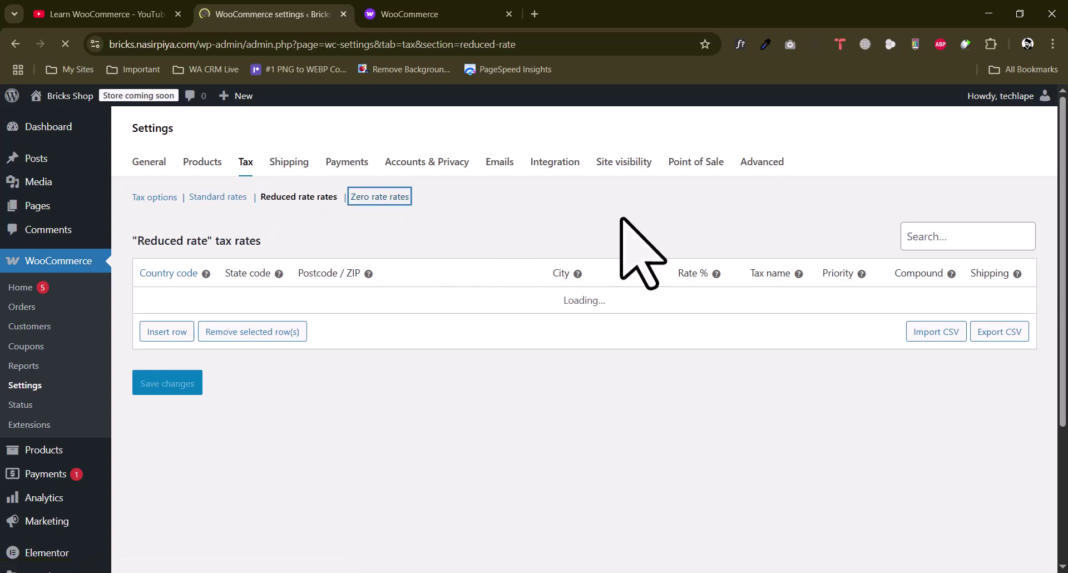
left_click(288, 165)
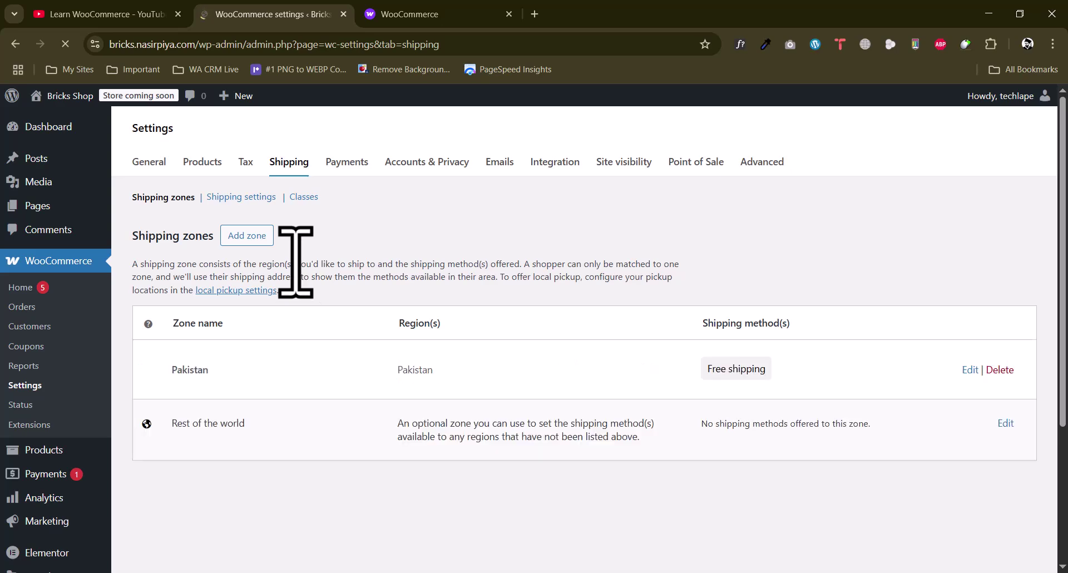
Dismiss the shipping zones tour and open the Pakistan zone for editing
scroll(423, 291, "down", 1)
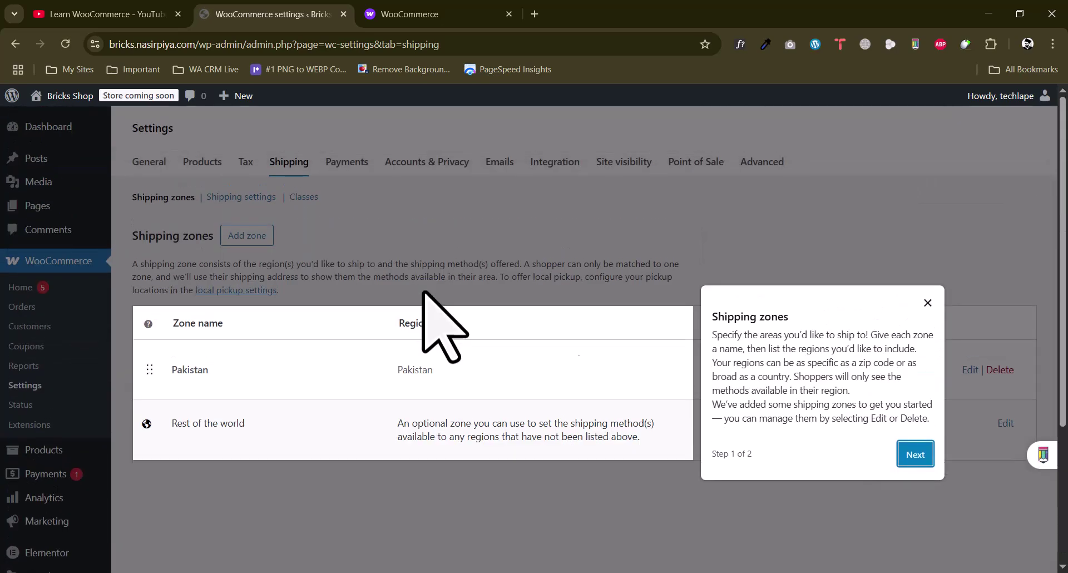
left_click(912, 454)
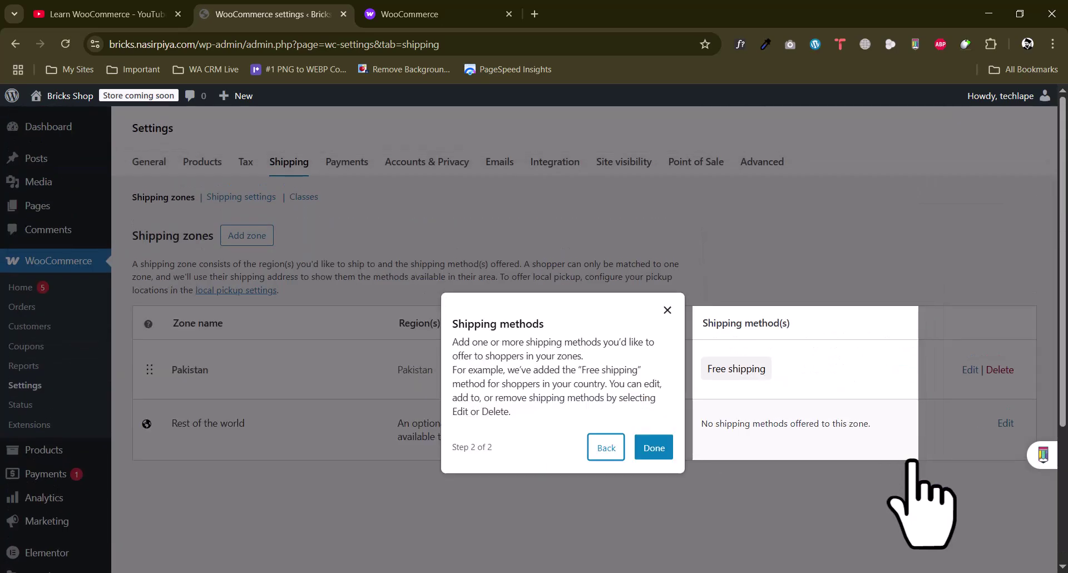
left_click(659, 447)
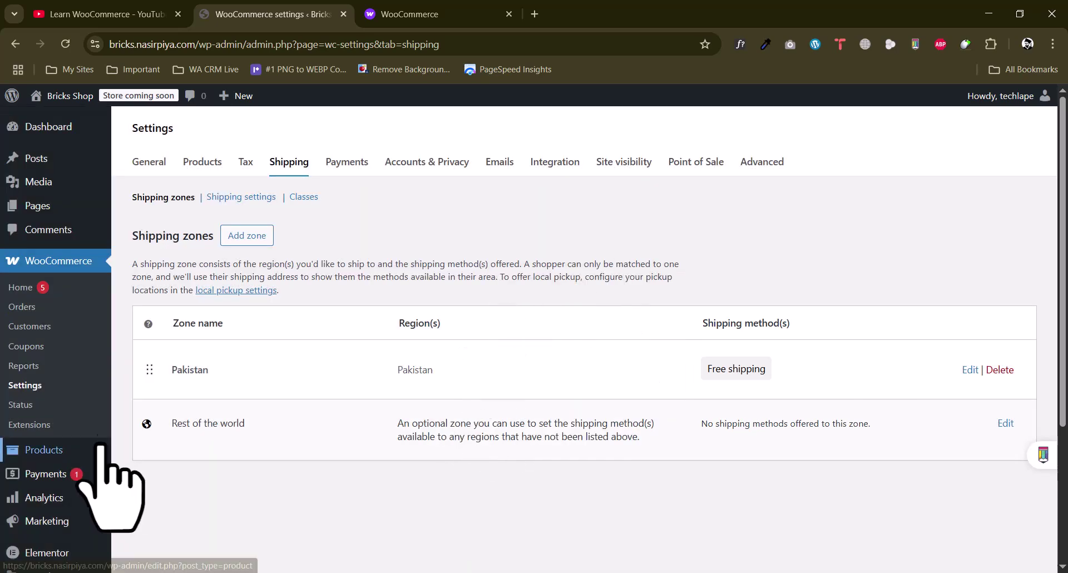
left_click_drag(715, 374, 750, 375)
left_click(747, 375)
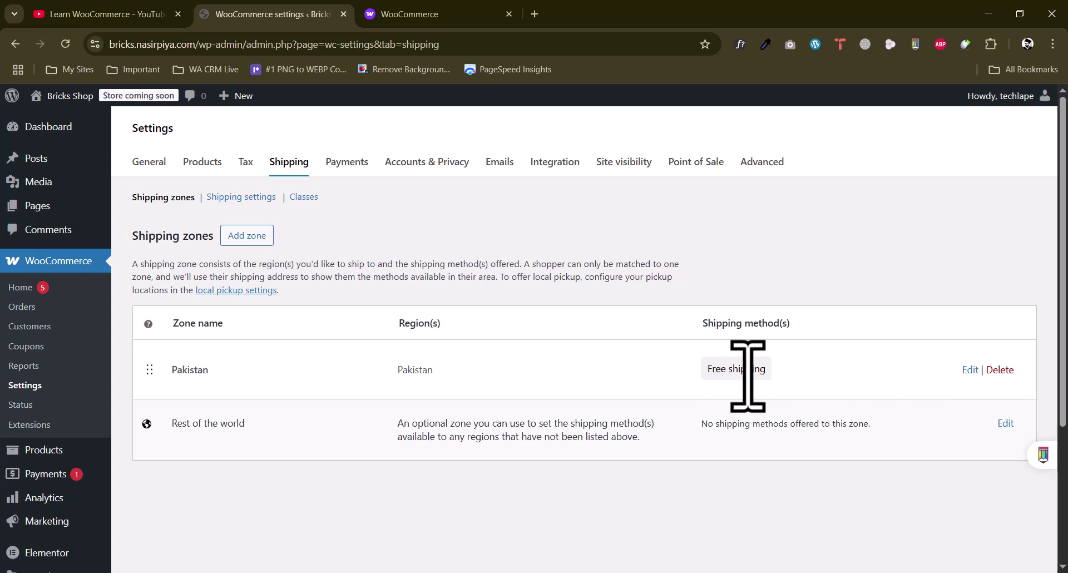
left_click(969, 369)
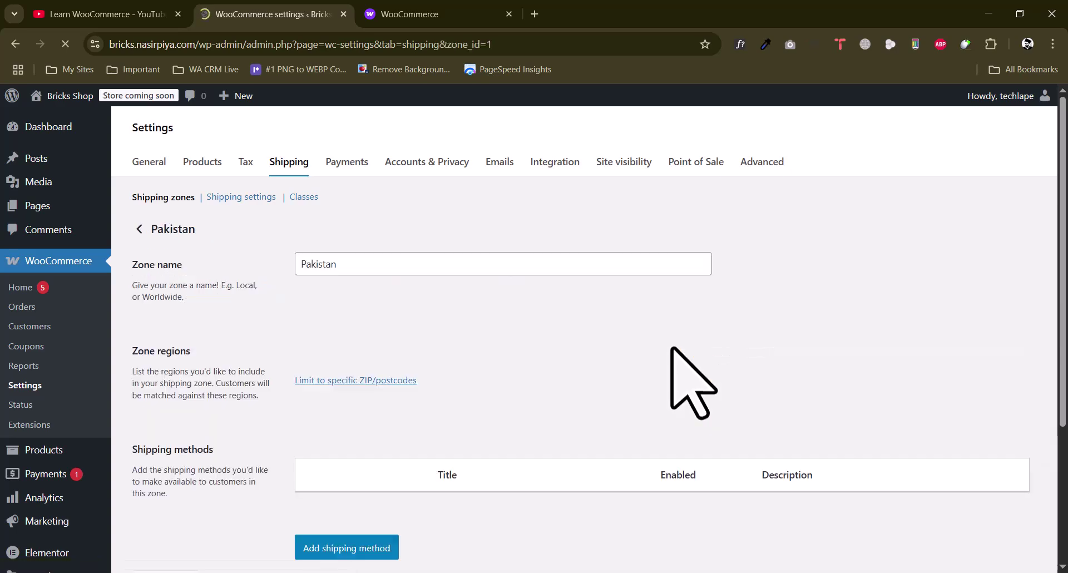
Review the Free shipping method's settings, leaving its requirement at No requirement
scroll(256, 350, "down", 3)
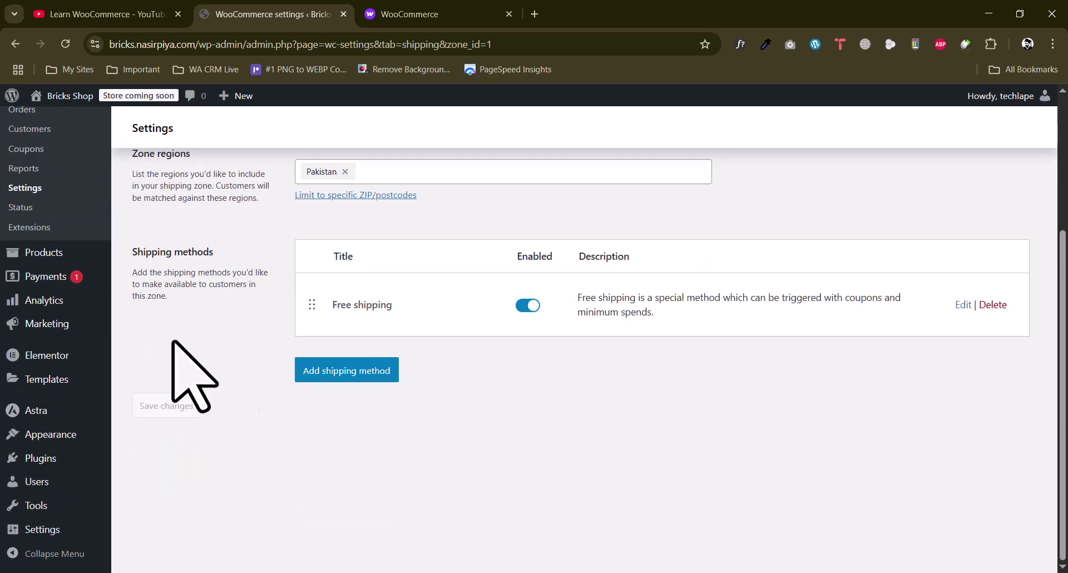
left_click(961, 304)
left_click(413, 281)
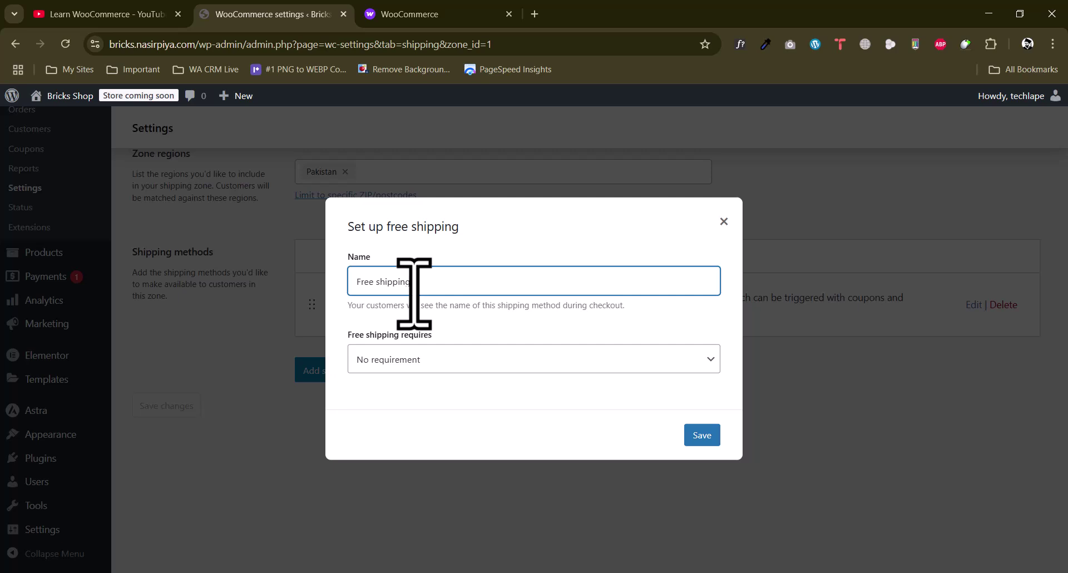
left_click(410, 360)
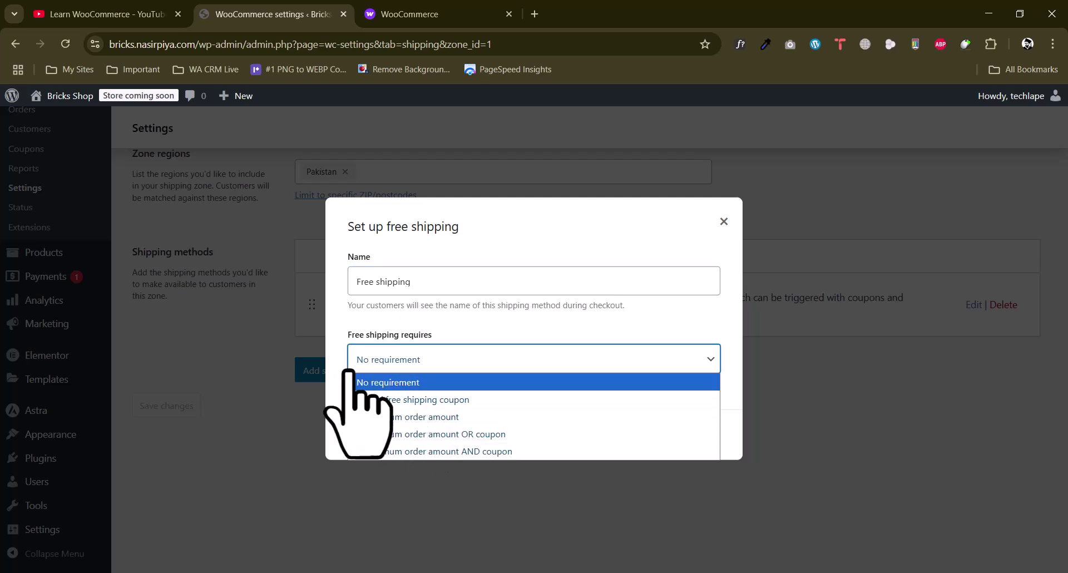
left_click(415, 382)
left_click_drag(357, 281, 429, 282)
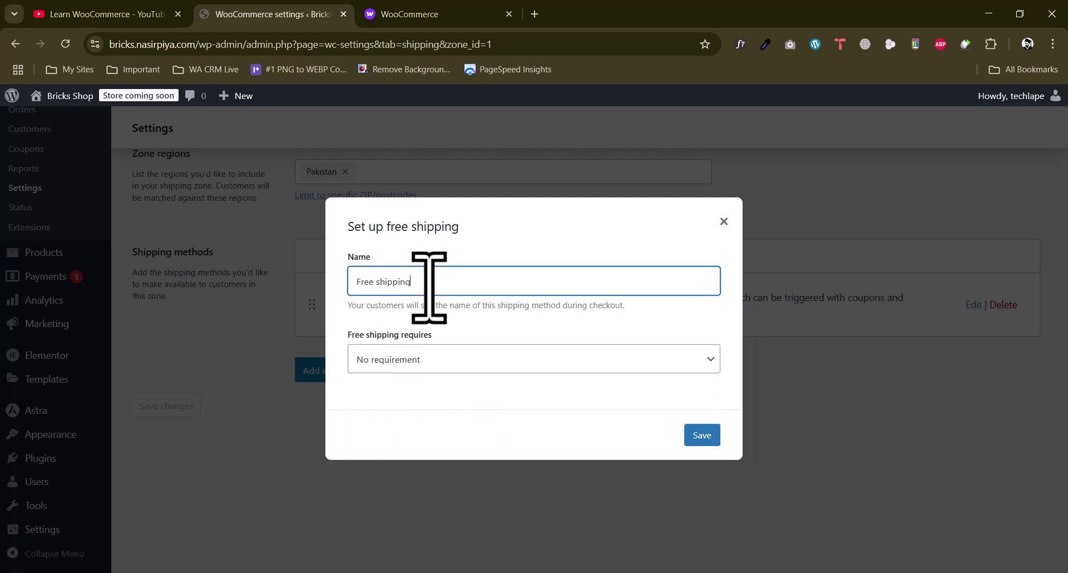
left_click(458, 360)
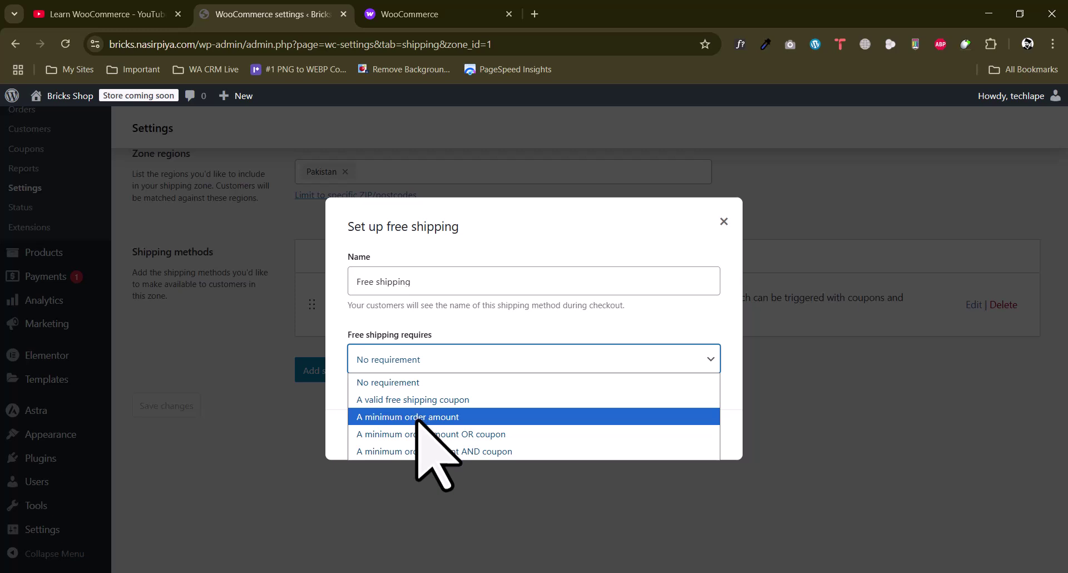
left_click(596, 311)
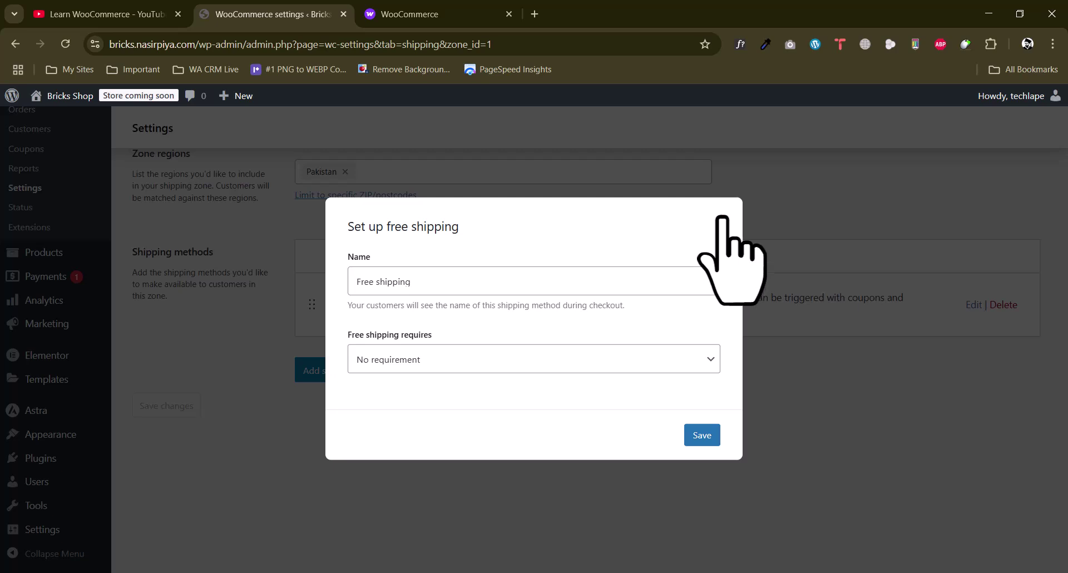
left_click(722, 220)
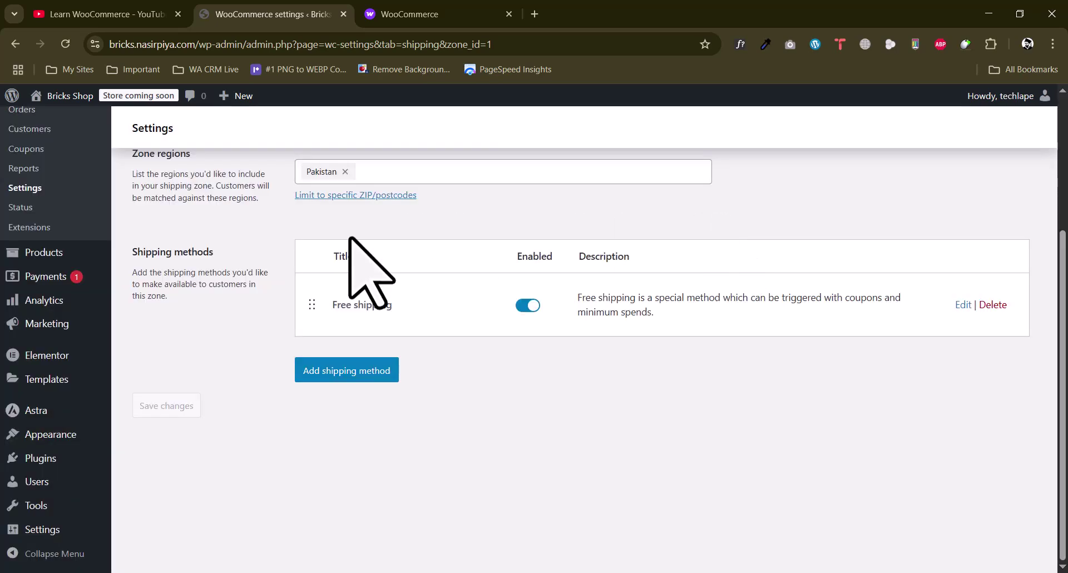
scroll(237, 266, "up", 2)
scroll(253, 300, "up", 2)
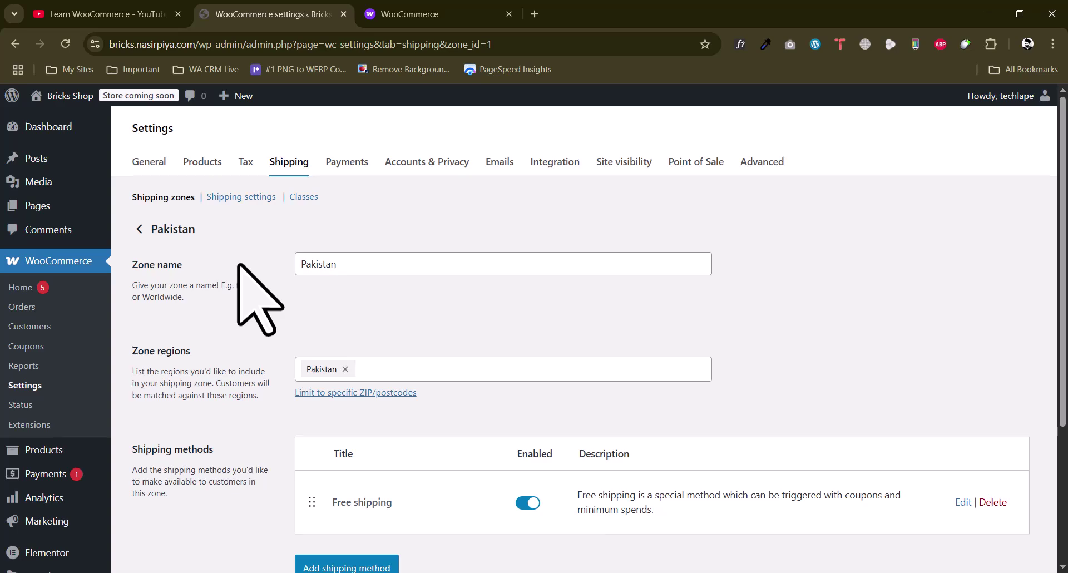
scroll(236, 266, "down", 3)
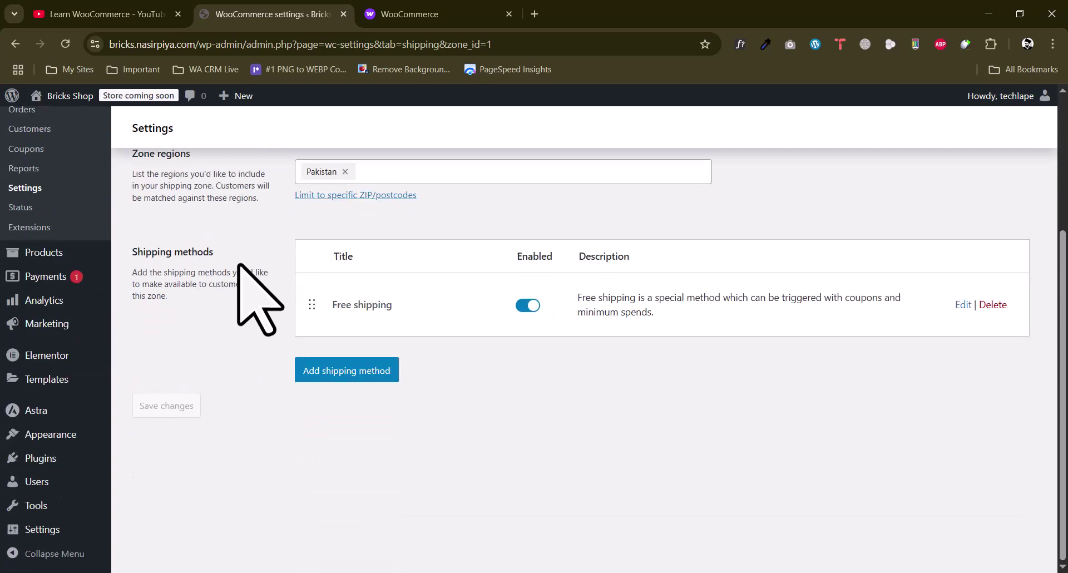
scroll(238, 266, "up", 2)
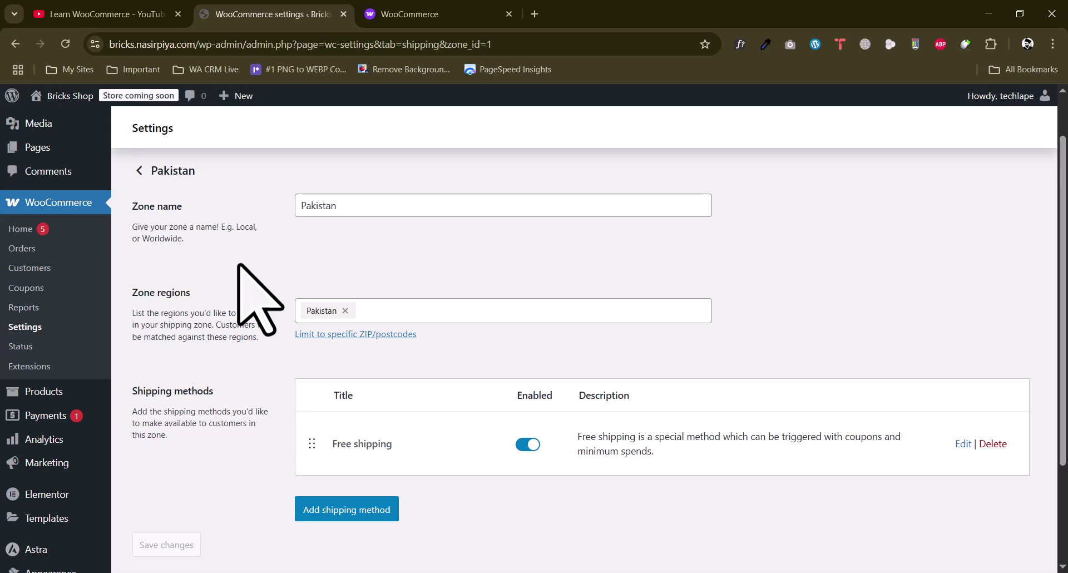
scroll(238, 265, "up", 1)
scroll(233, 300, "down", 3)
Begin a Flat rate method, check its tax status choices, then cancel
left_click(351, 372)
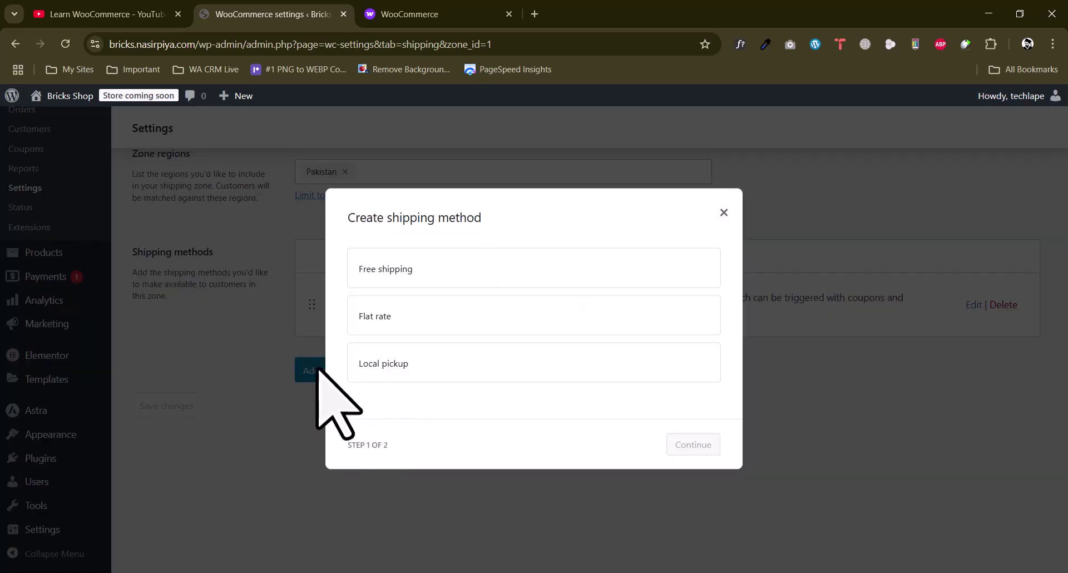
left_click(376, 323)
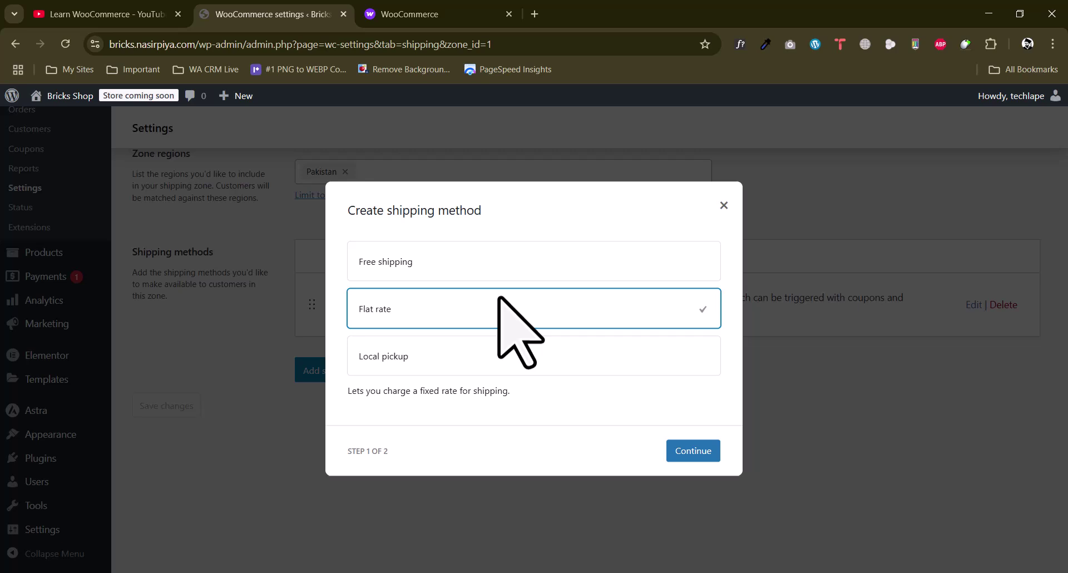
left_click(707, 448)
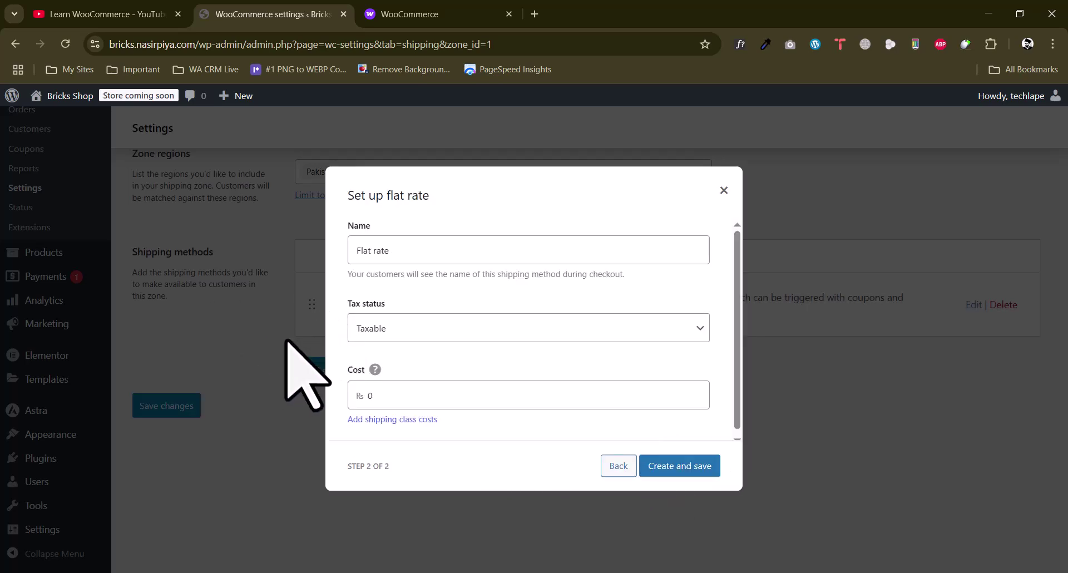
left_click(425, 329)
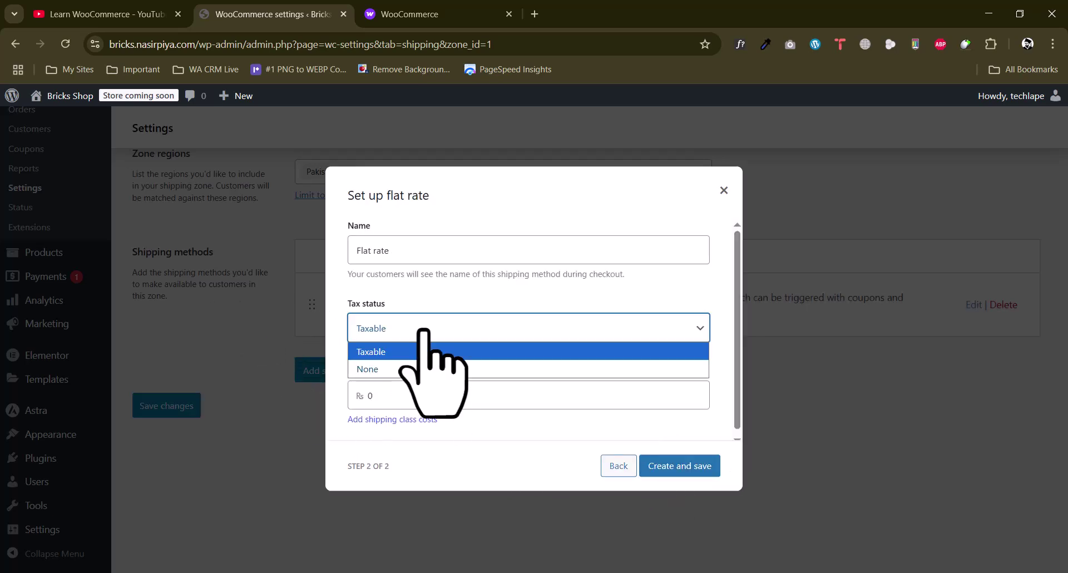
key("Escape")
key("Escape")
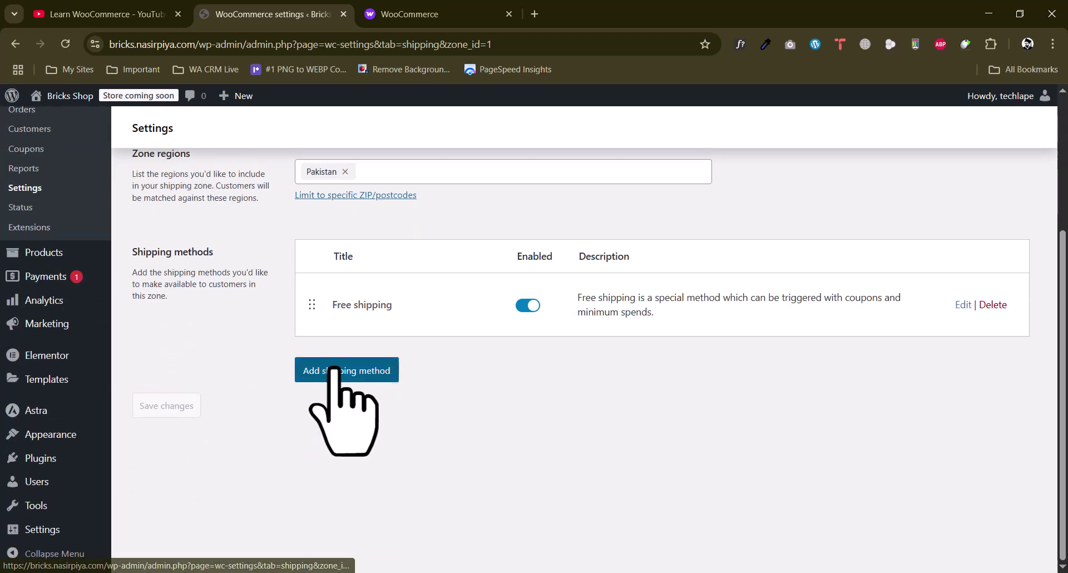
Add a Flat rate method to the Pakistan zone with its shipping cost filled in
left_click(334, 368)
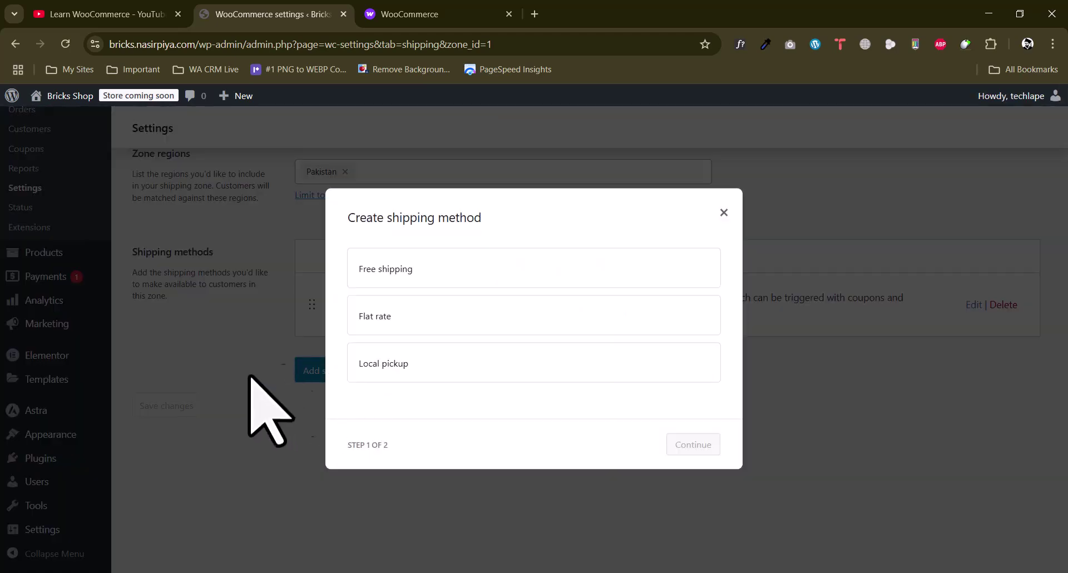
left_click(450, 316)
left_click(423, 359)
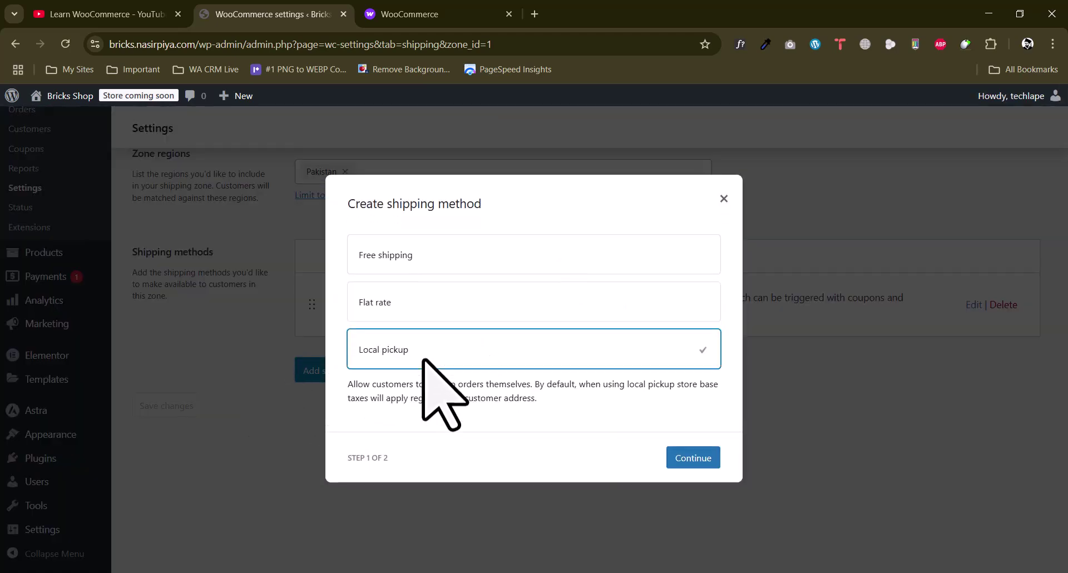
left_click(401, 308)
left_click(687, 452)
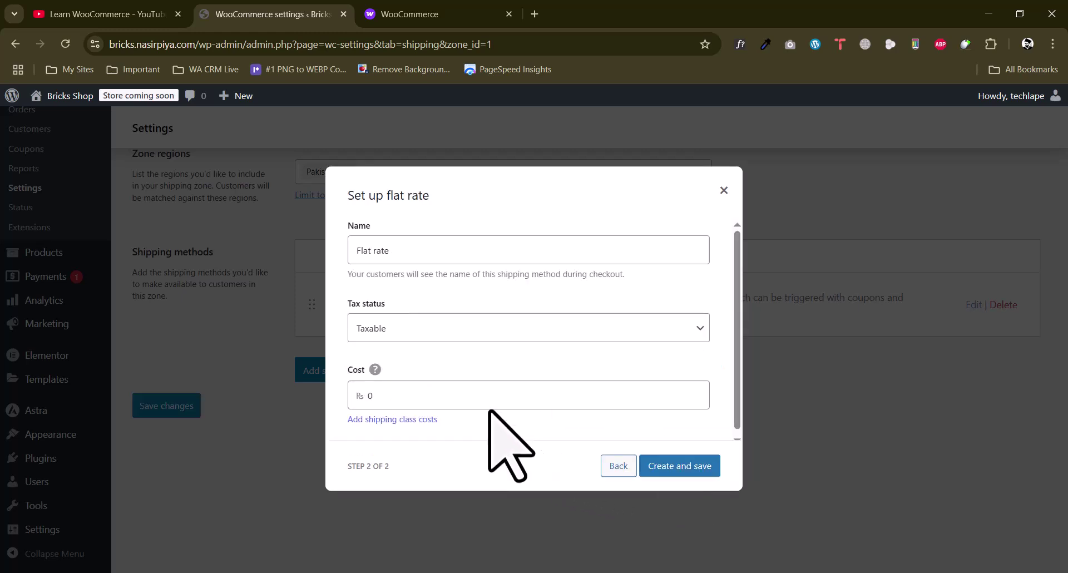
left_click(362, 396)
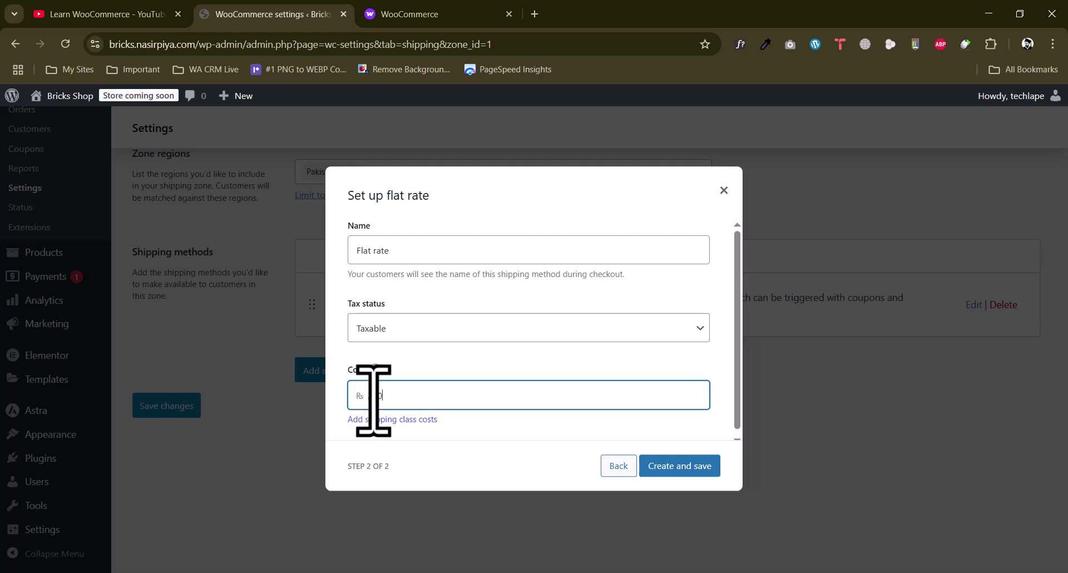
left_click(699, 471)
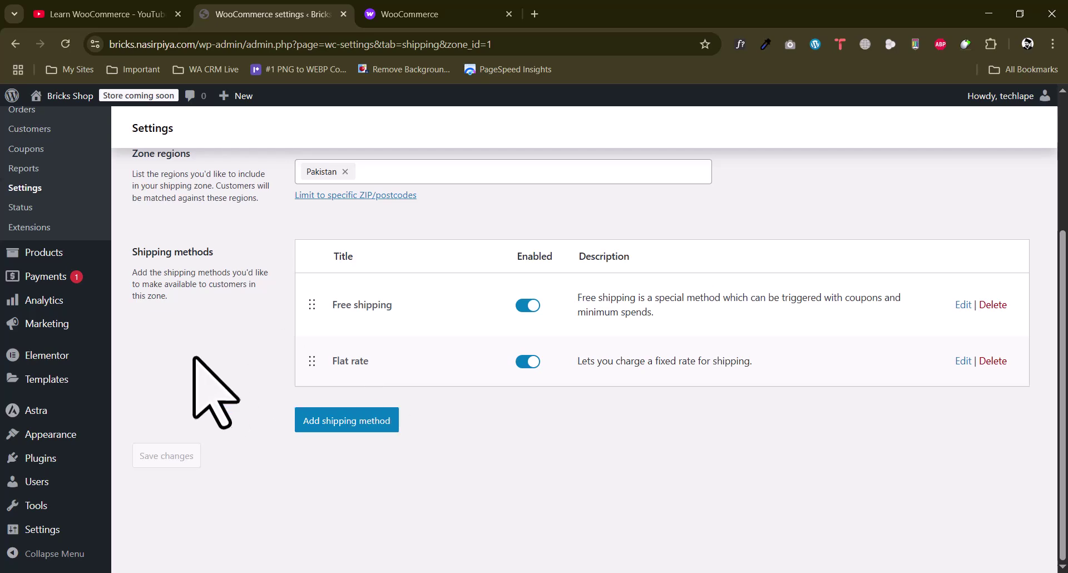
scroll(264, 445, "up", 3)
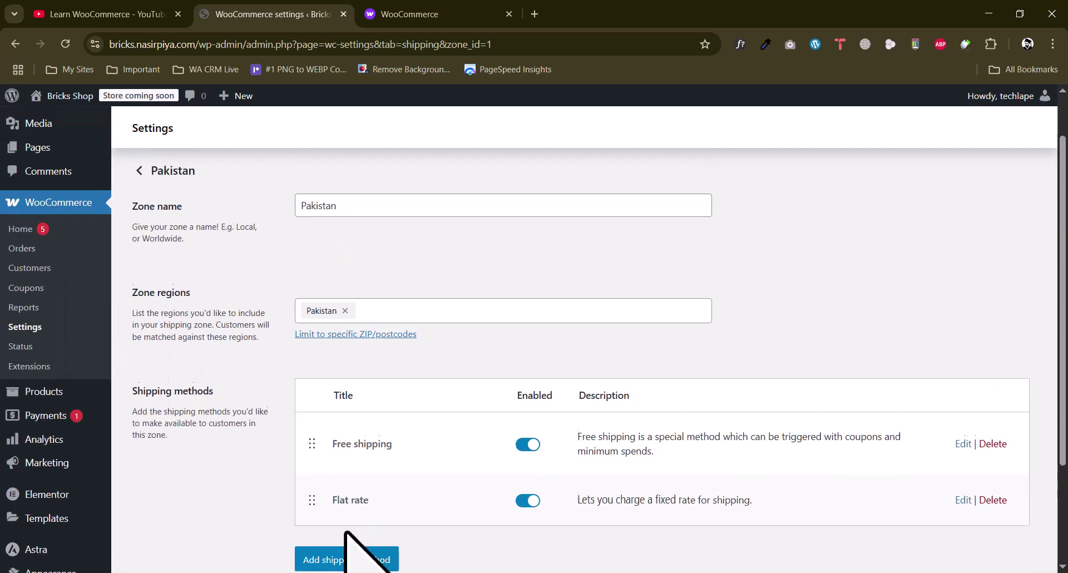
scroll(344, 534, "down", 1)
scroll(244, 476, "down", 1)
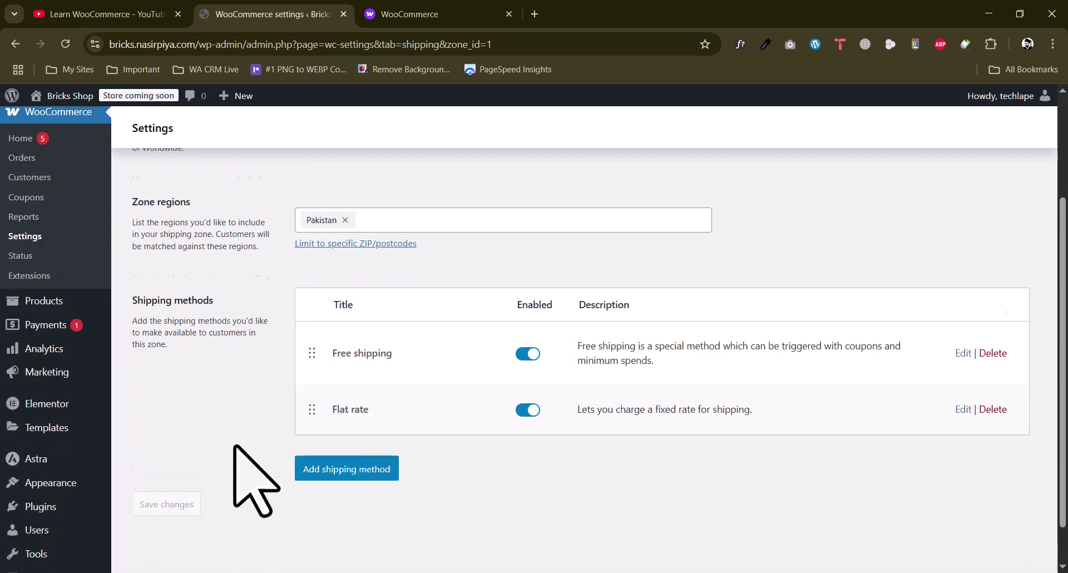
scroll(282, 437, "up", 3)
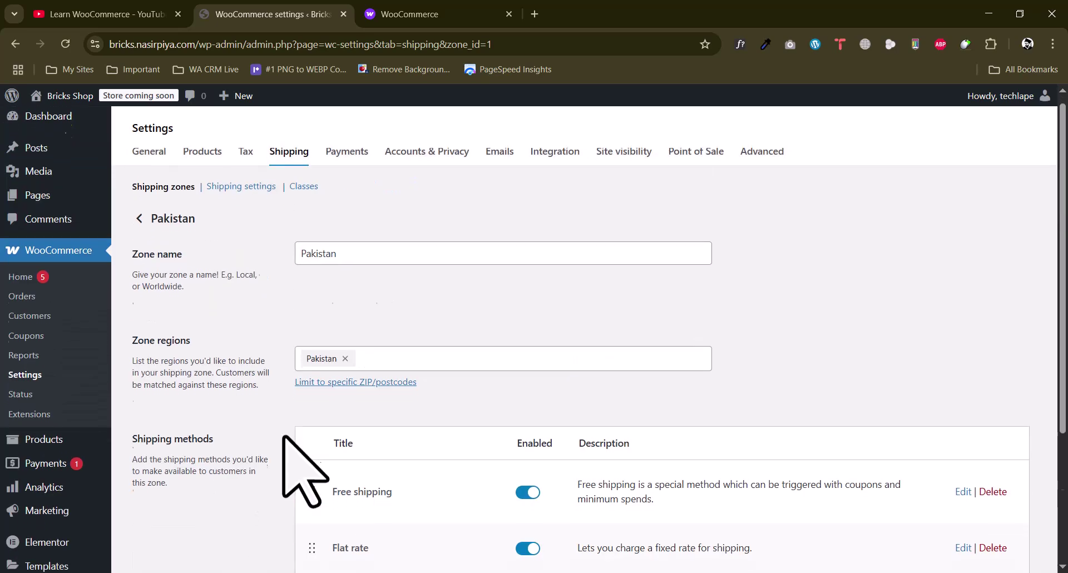
Look over the general shipping settings, then go to the Shipping classes page
left_click(228, 199)
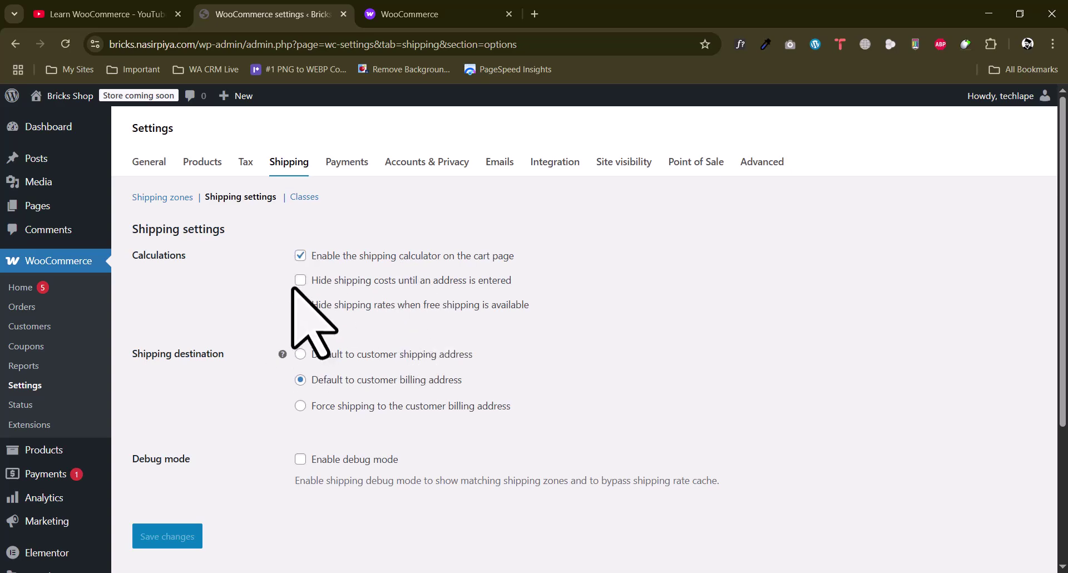
left_click(295, 200)
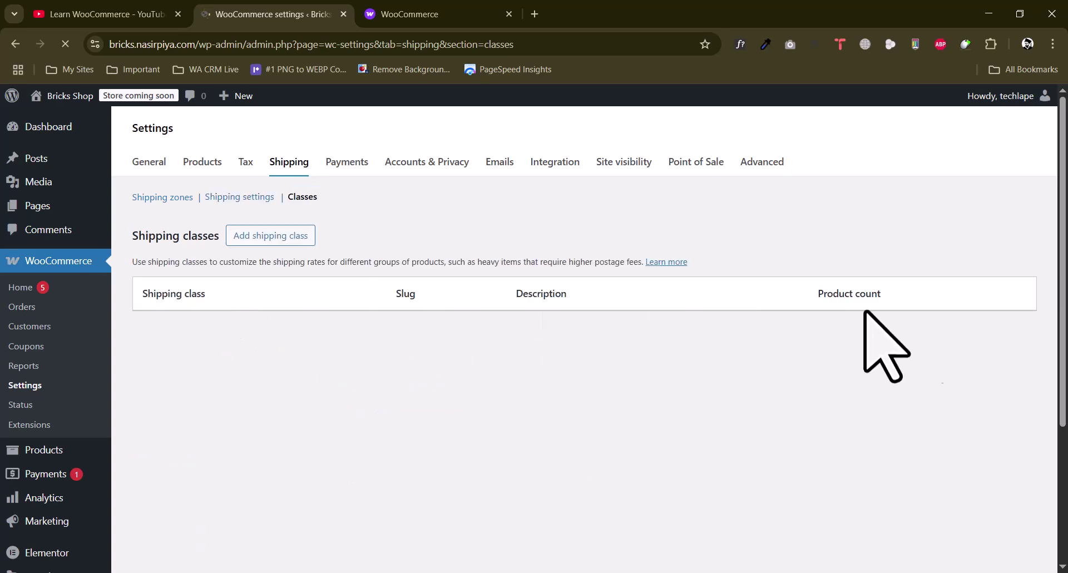
Create shipping class 'Heavy' with slug heavy-item and description 'heavy items for shipping'
left_click(262, 241)
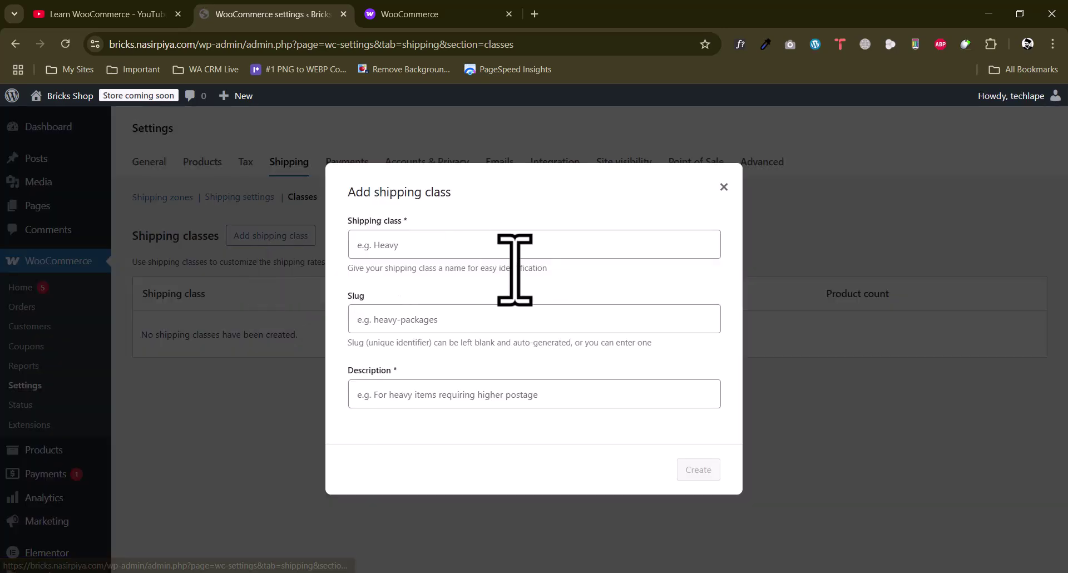
left_click(400, 244)
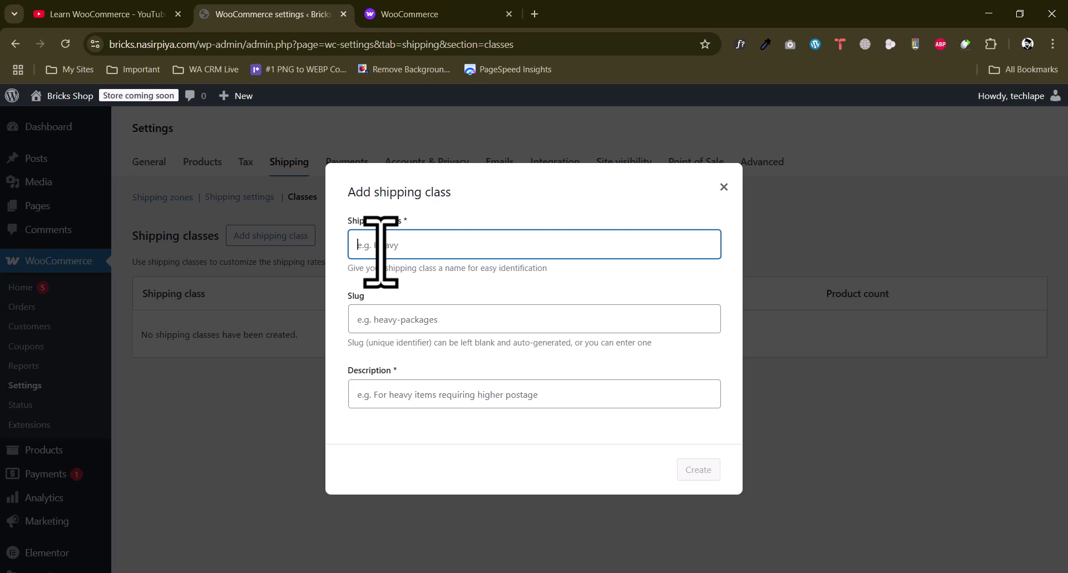
left_click(390, 324)
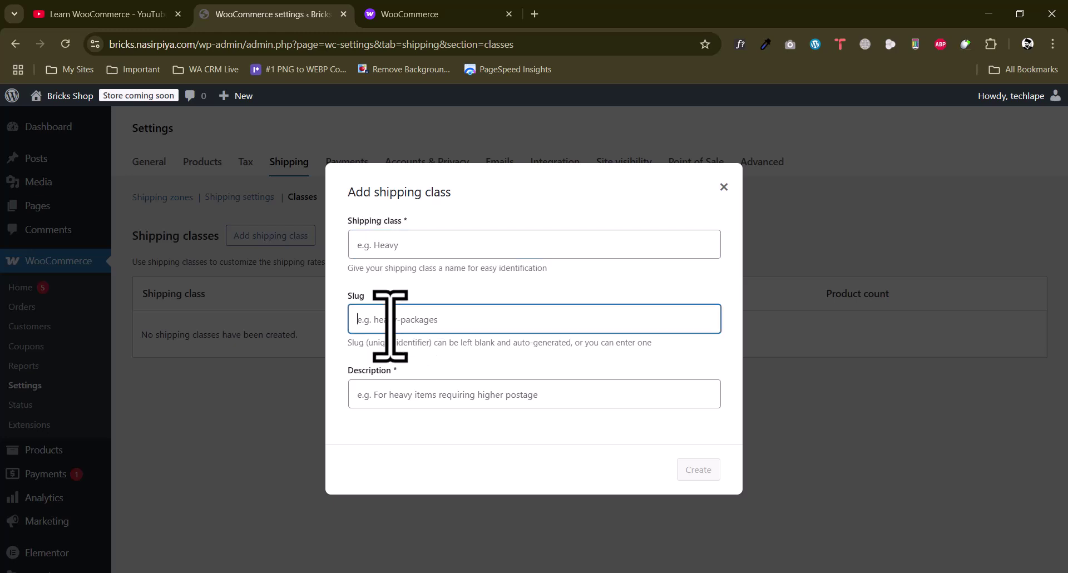
left_click(381, 244)
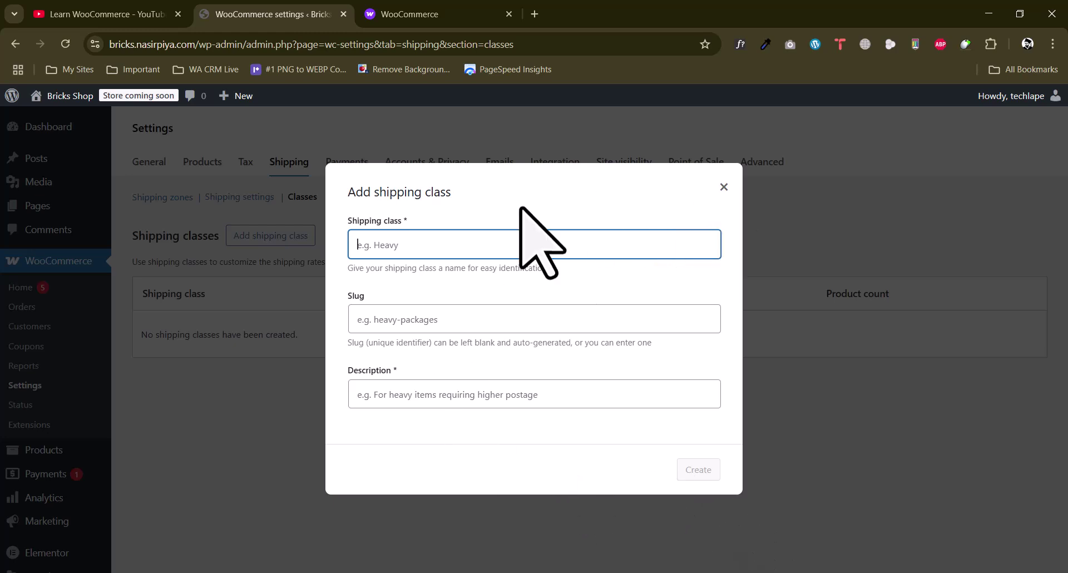
type("Heavy")
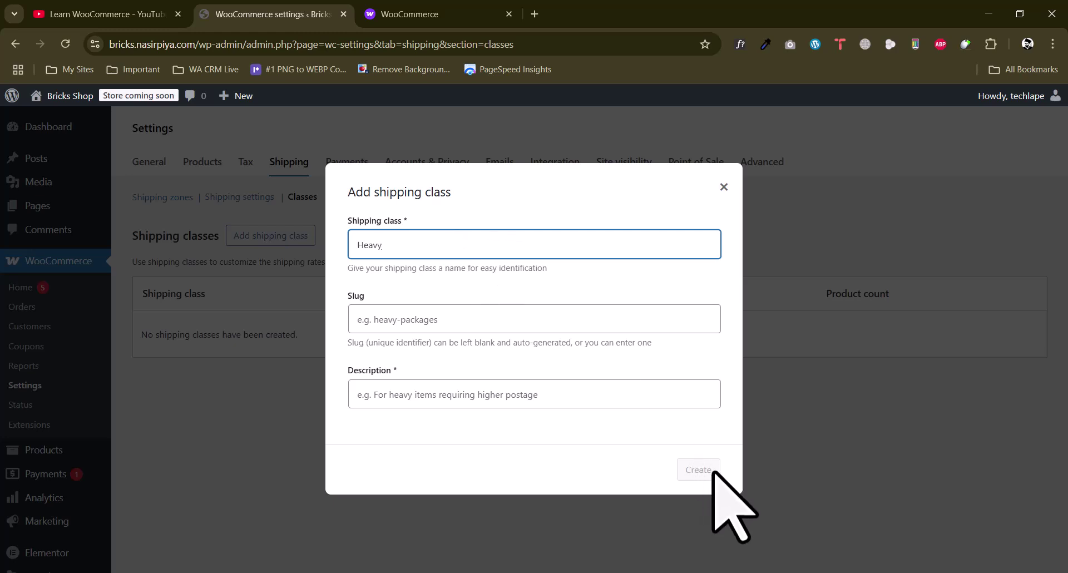
left_click(418, 323)
type("he")
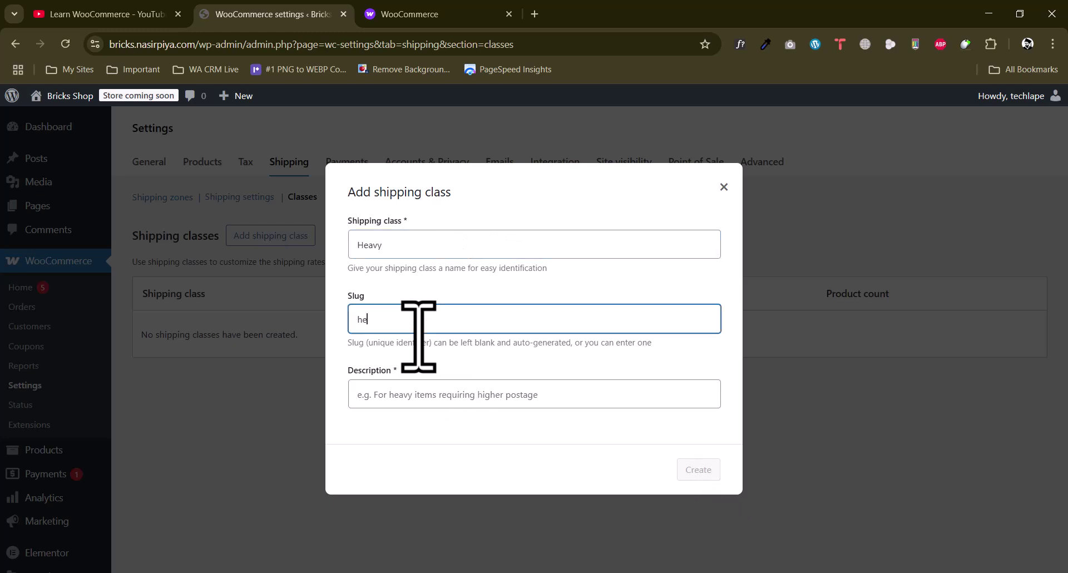
type("avy-item")
left_click(414, 400)
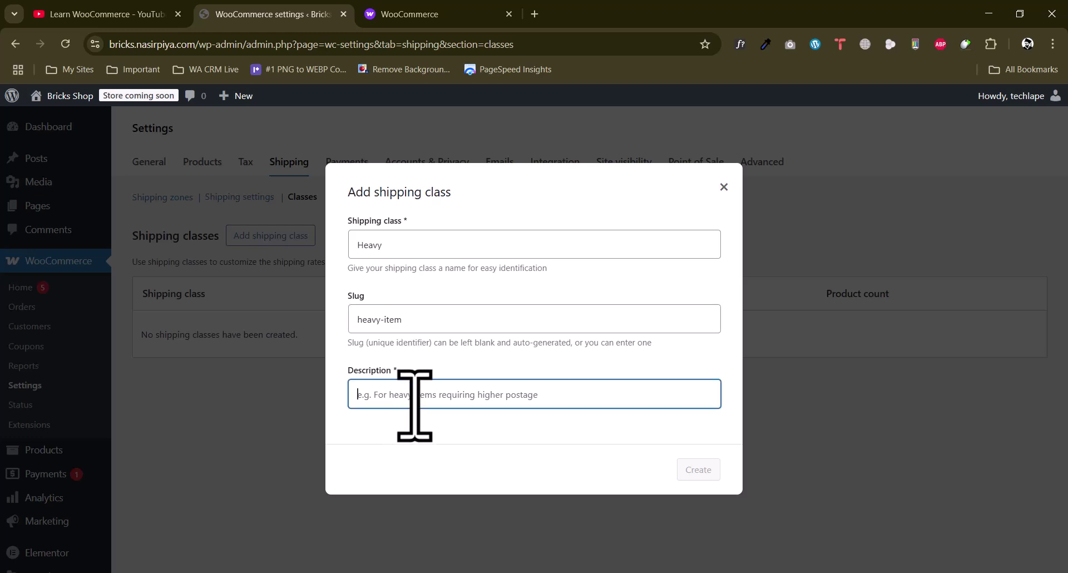
type("heavy items for shipping")
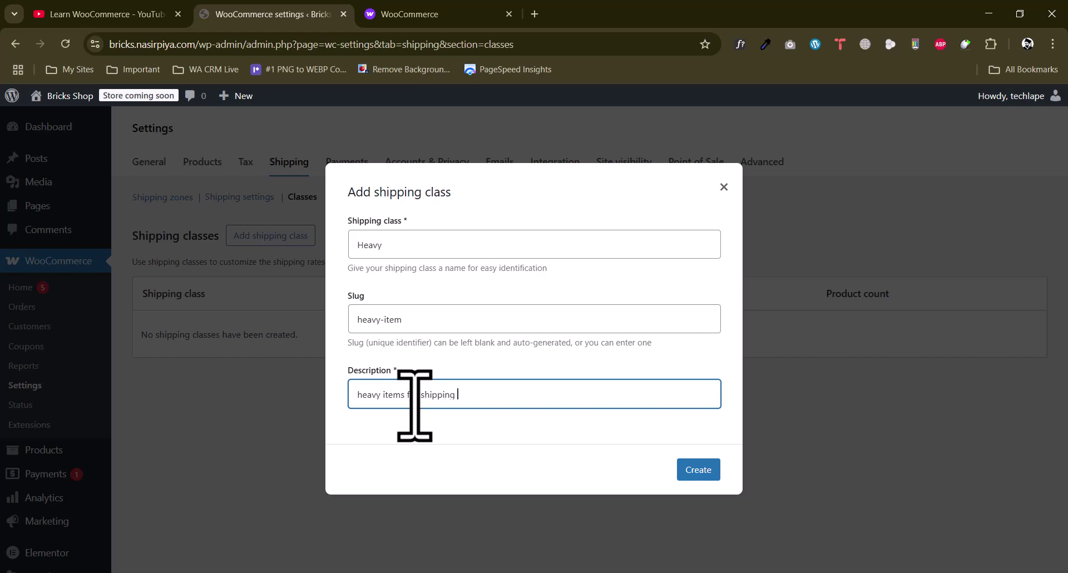
left_click(700, 470)
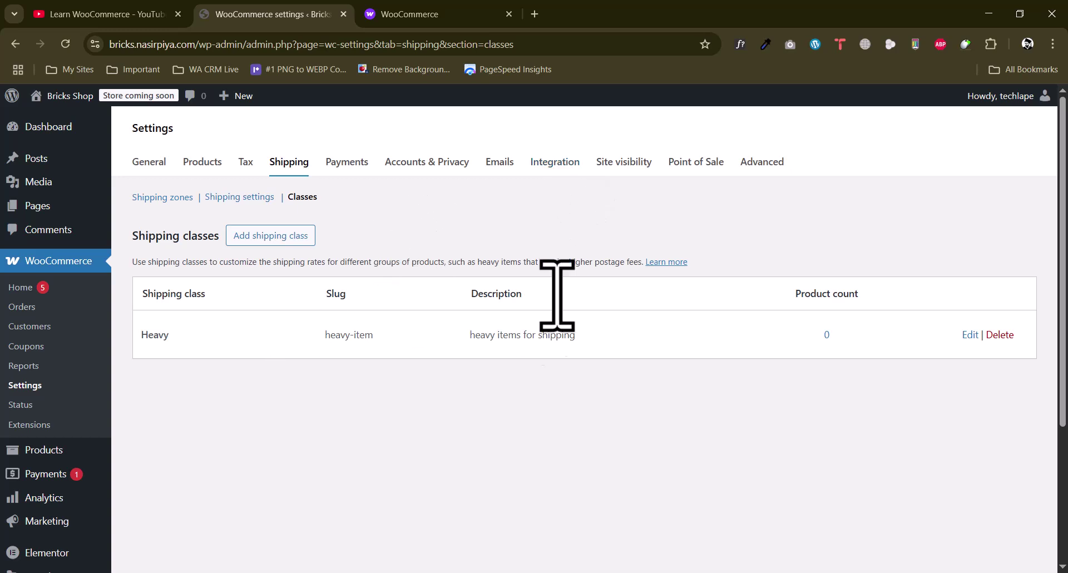
Install and activate Payoneer Checkout 3.4.0 from the payment providers list
left_click(336, 161)
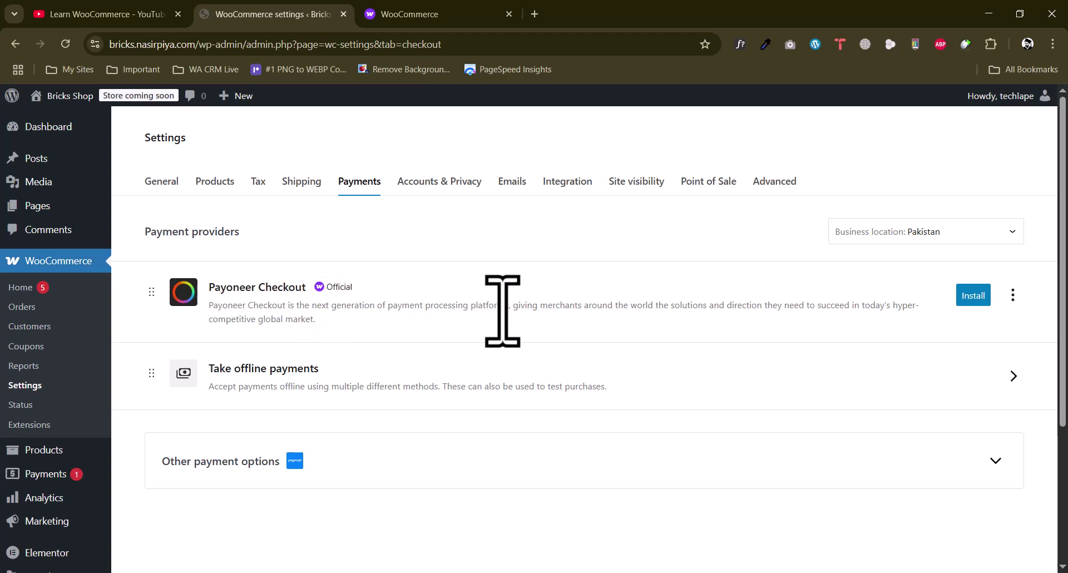
left_click_drag(213, 289, 305, 290)
left_click(291, 289)
double_click(292, 318)
left_click(448, 320)
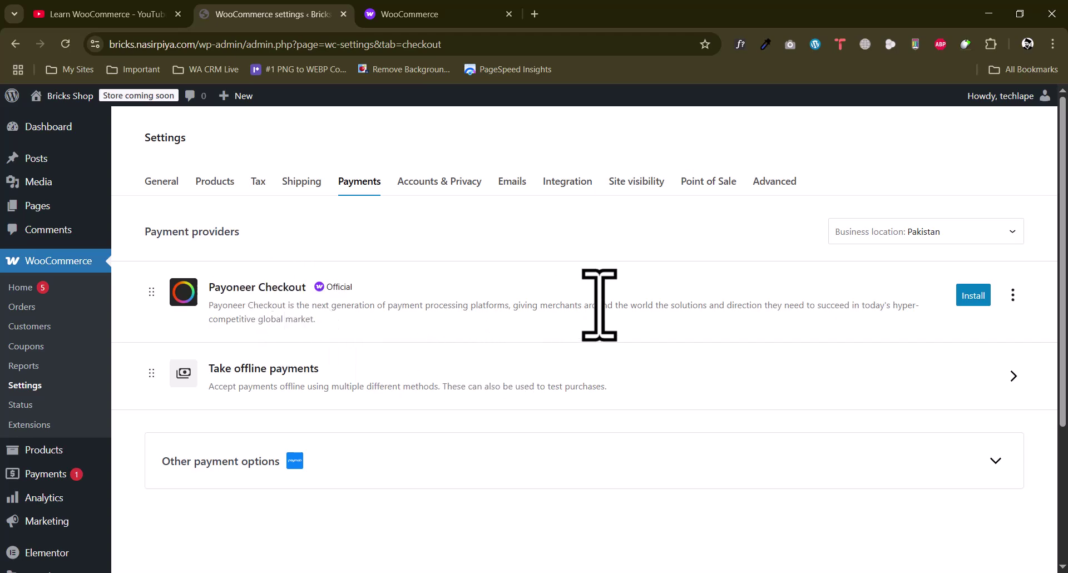
left_click(969, 299)
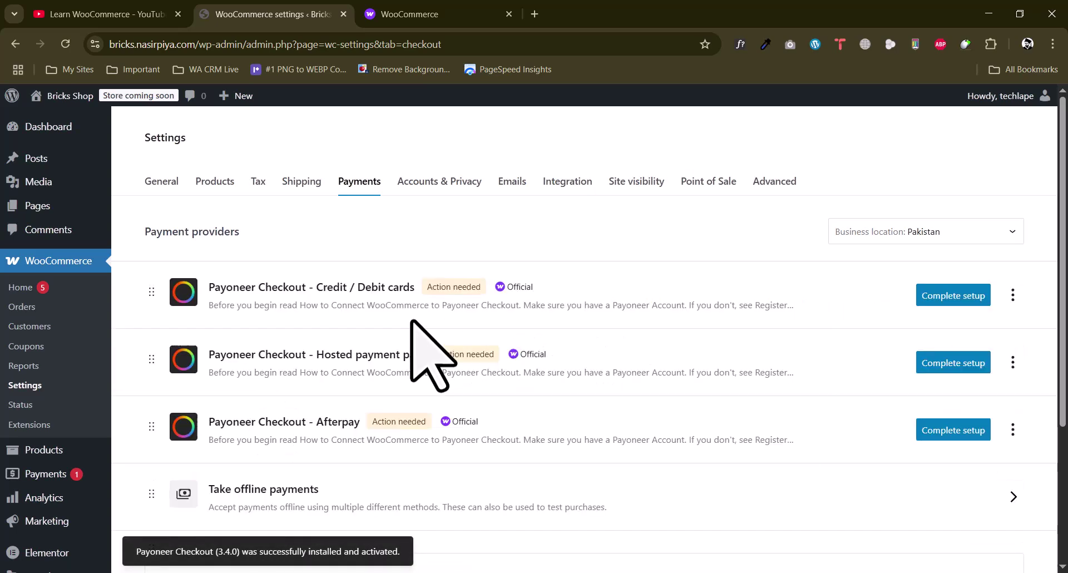
scroll(414, 312, "down", 1)
scroll(417, 306, "up", 1)
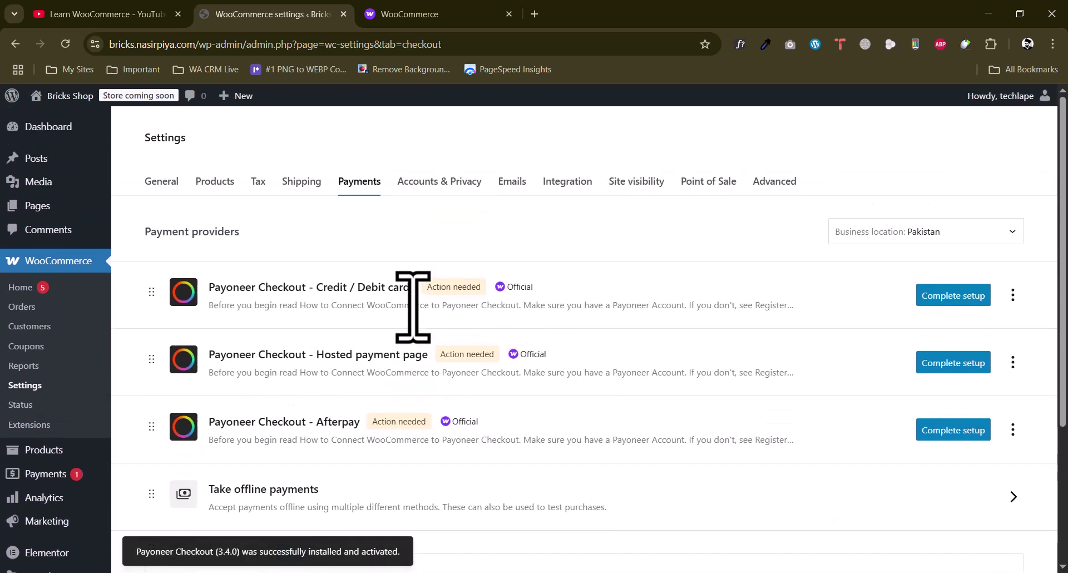
scroll(416, 294, "down", 4)
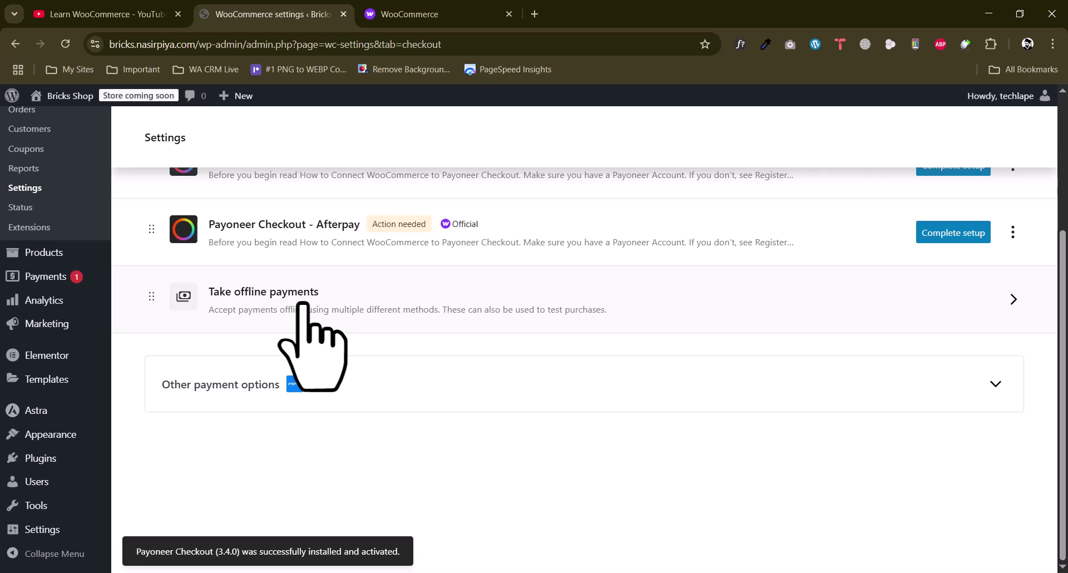
Review the offline methods, enable Direct bank transfer, and open its settings
left_click(303, 303)
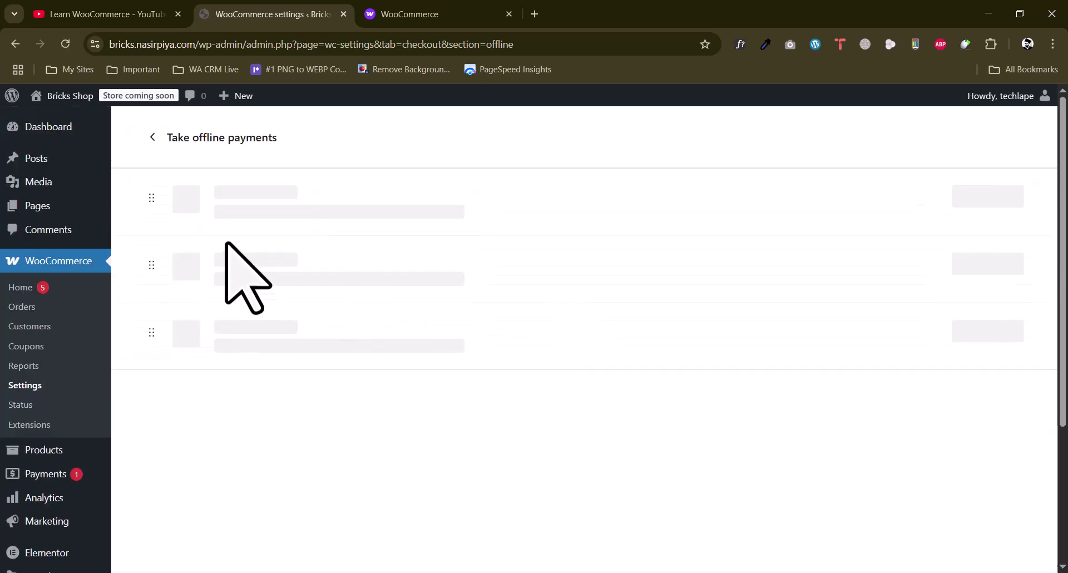
left_click_drag(271, 200, 453, 205)
left_click(453, 205)
left_click_drag(256, 272, 423, 264)
left_click(423, 264)
left_click_drag(326, 280, 451, 289)
left_click(451, 289)
left_click_drag(318, 345, 463, 351)
left_click(465, 353)
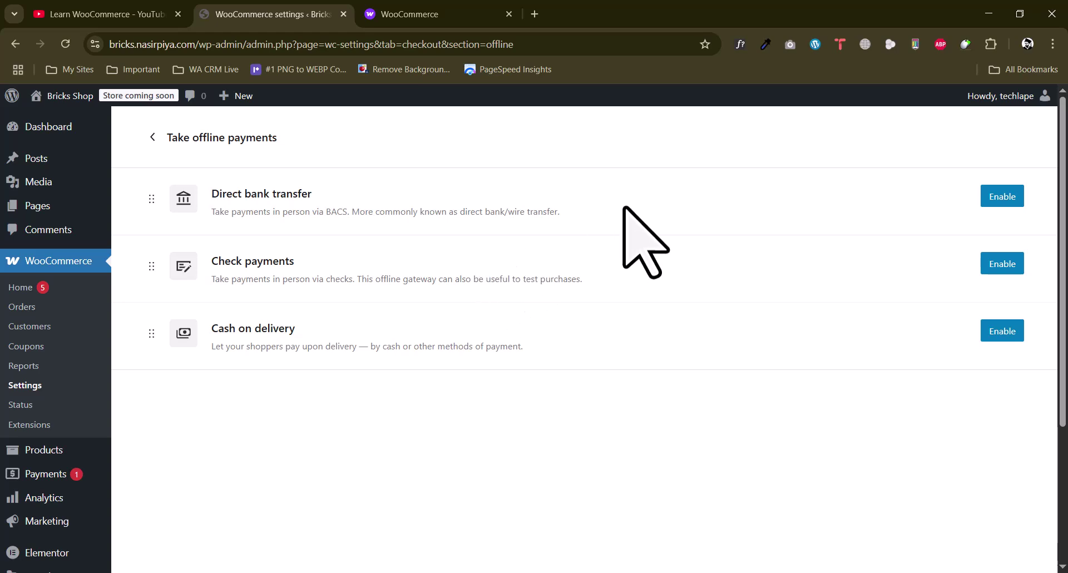
left_click(1001, 201)
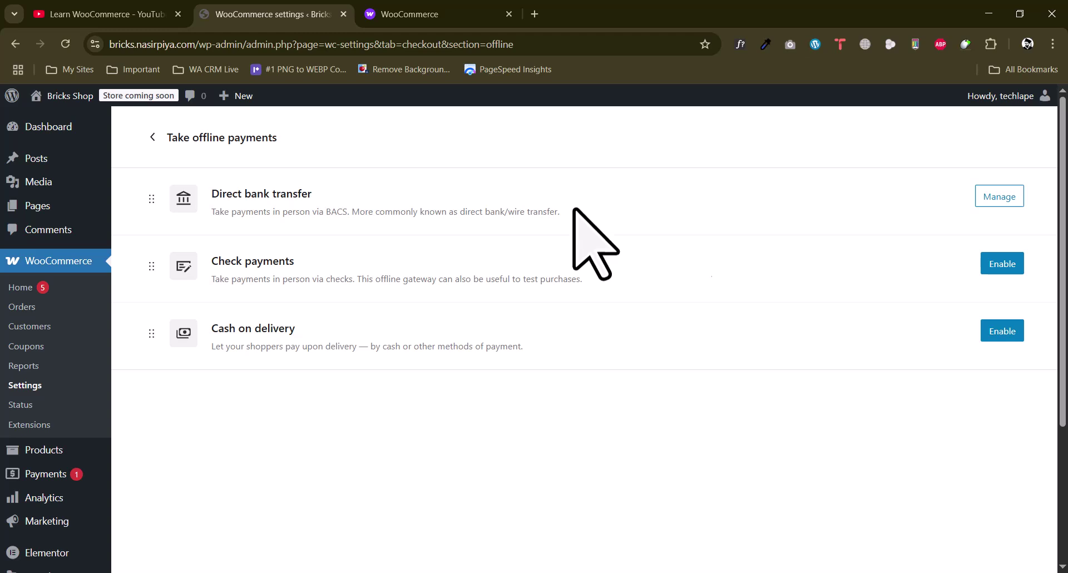
left_click(996, 196)
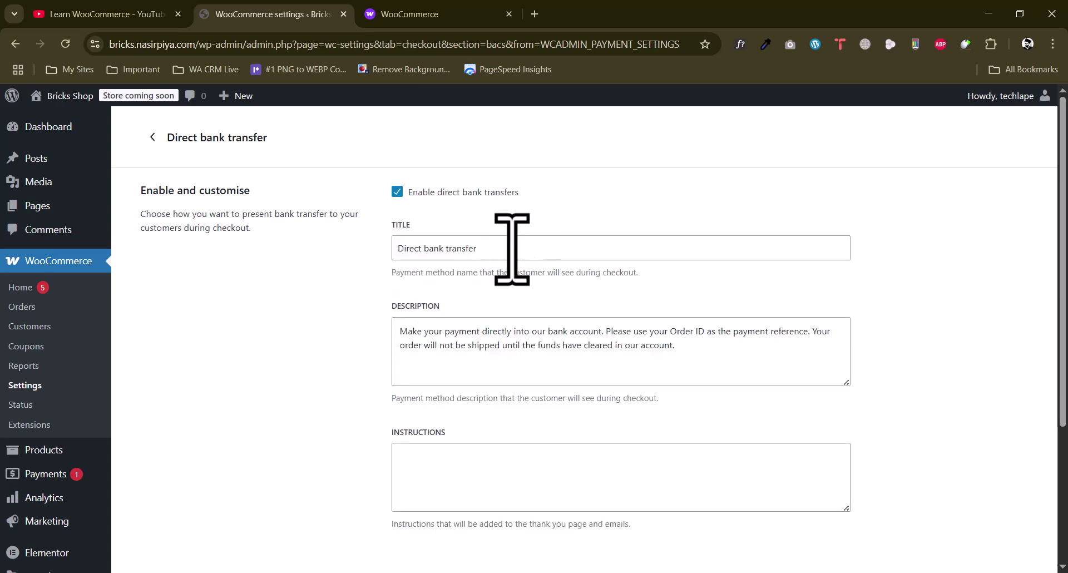
Set bank transfer Instructions to 'After sending, please share your recipiet to my whatsapp'
triple_click(512, 245)
left_click(484, 358)
left_click_drag(400, 330, 740, 353)
left_click(525, 362)
scroll(534, 364, "down", 3)
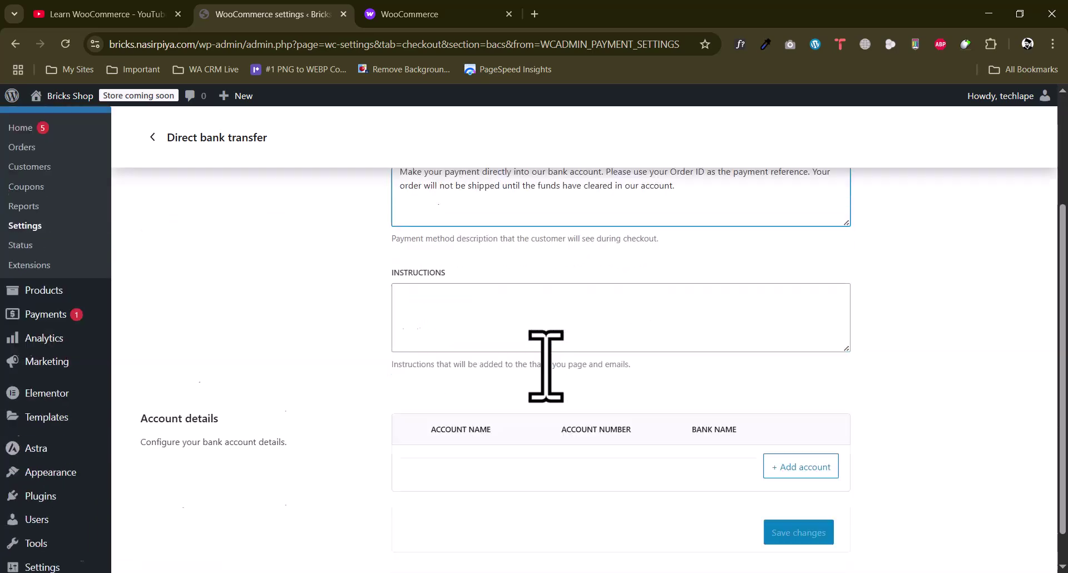
left_click(452, 270)
scroll(359, 351, "up", 3)
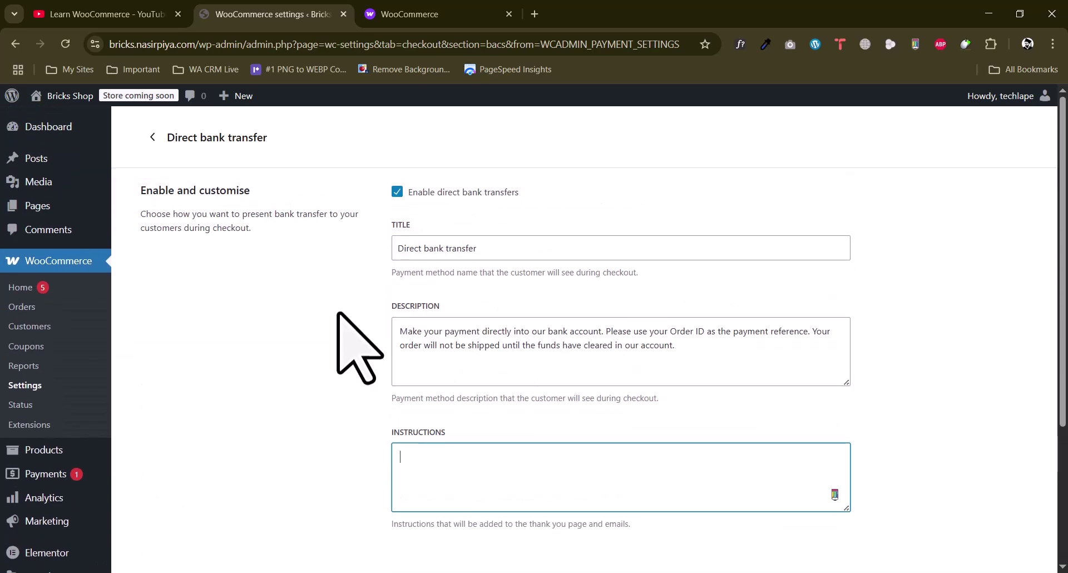
scroll(352, 341, "down", 1)
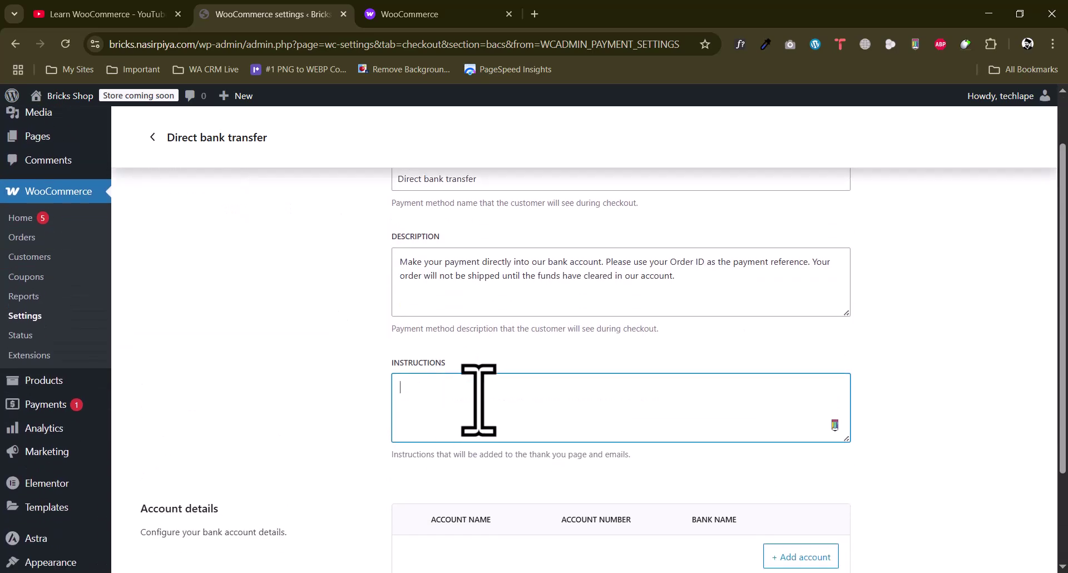
type("After sending, please shar")
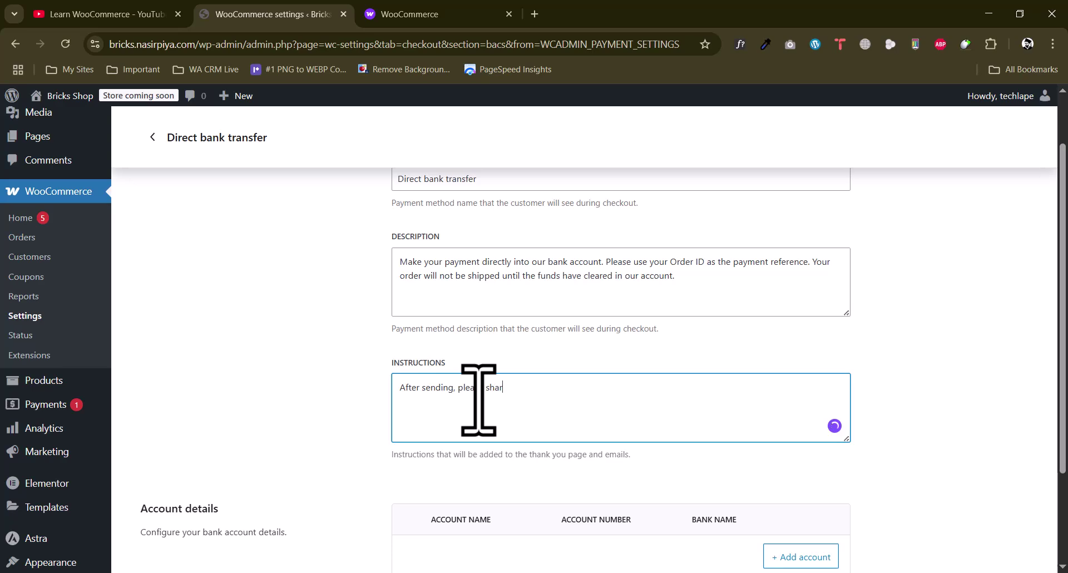
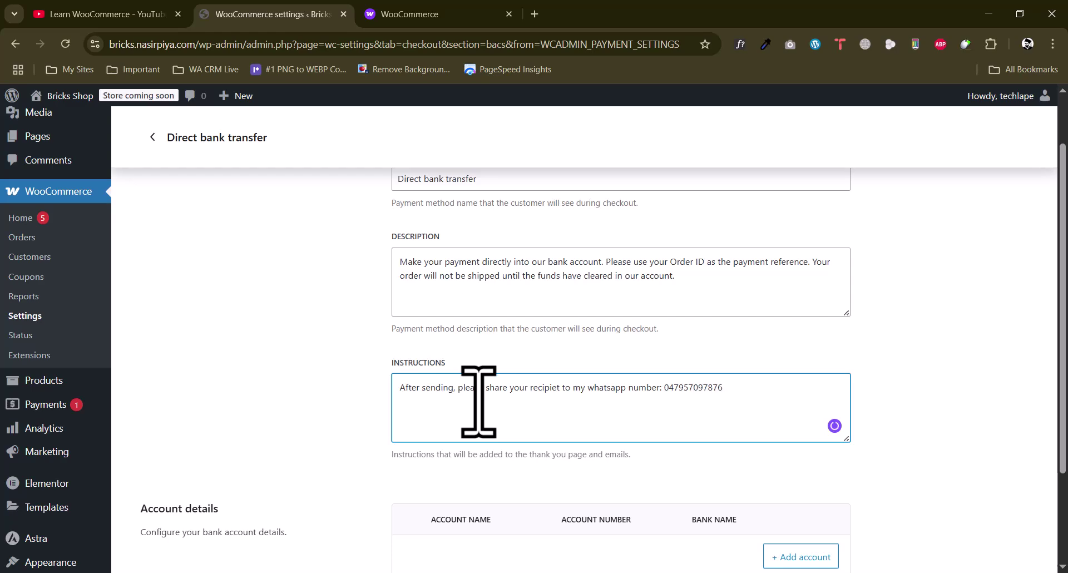
scroll(528, 421, "down", 2)
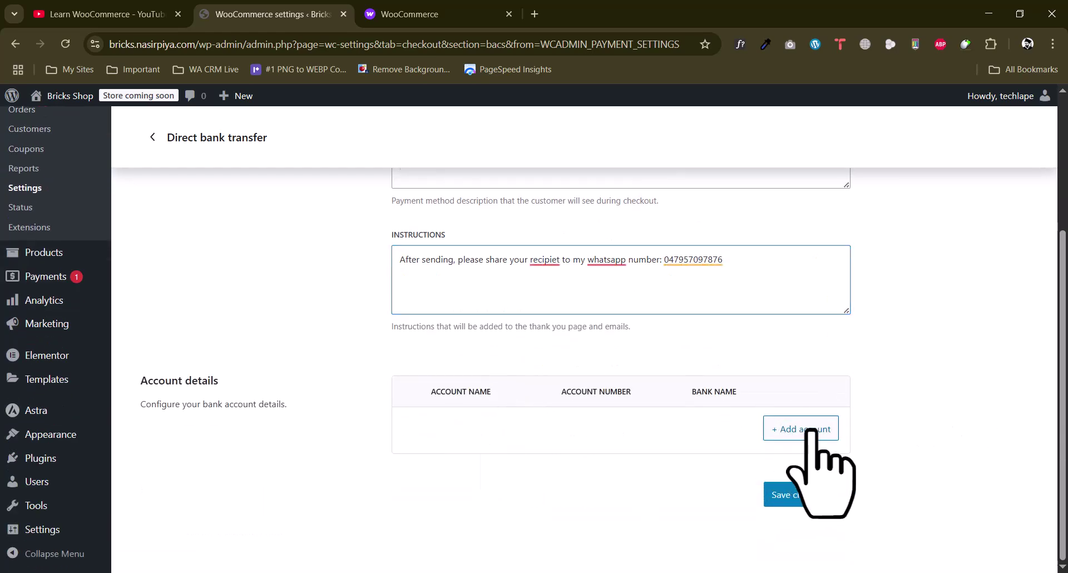
Add a Pakistan NayaPaya bank account with the holder's name, account number and IBAN
left_click(811, 431)
left_click(428, 223)
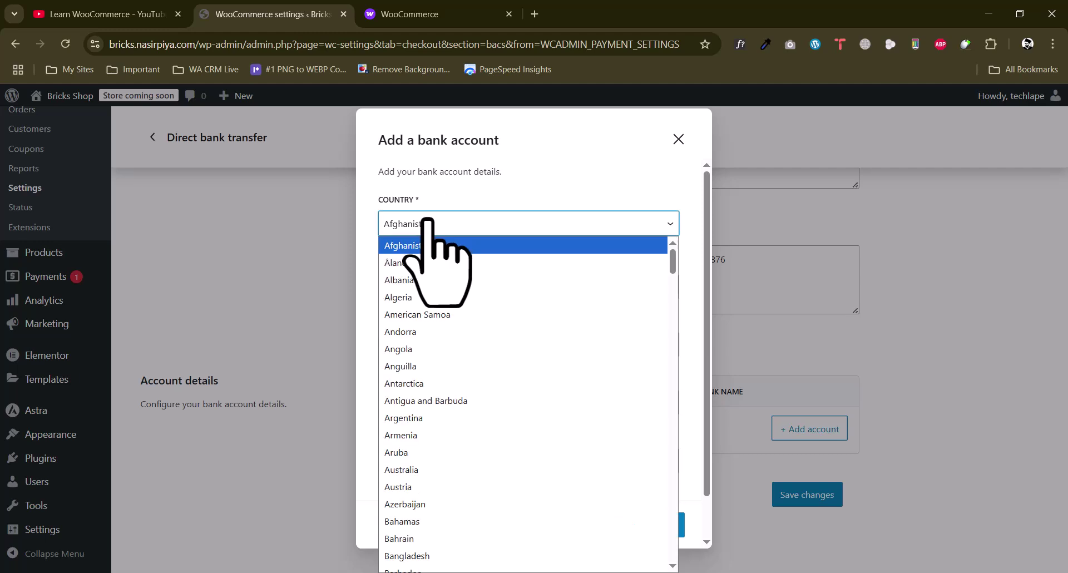
key("p")
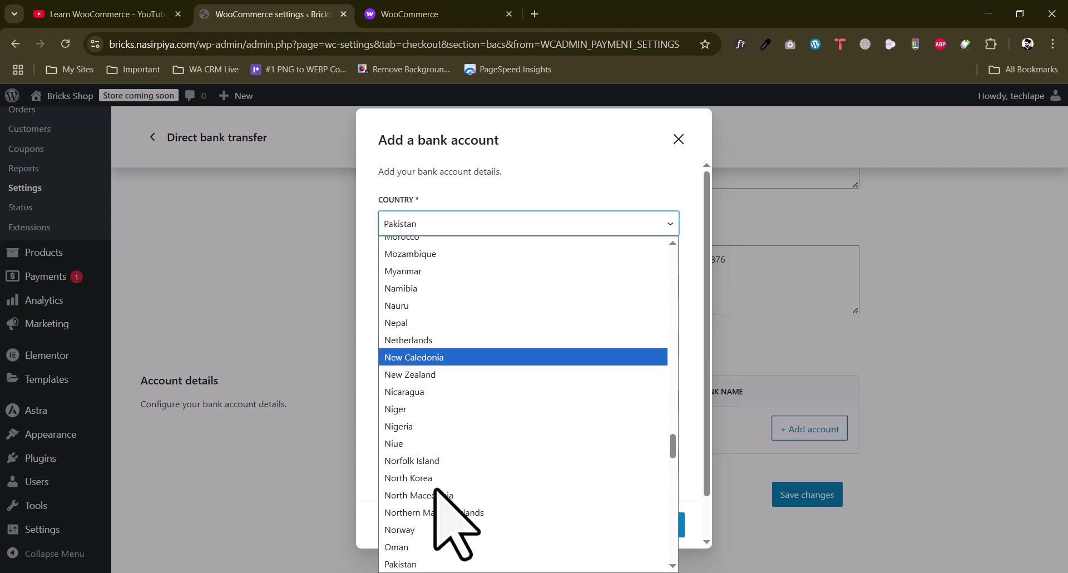
left_click(411, 566)
left_click(409, 286)
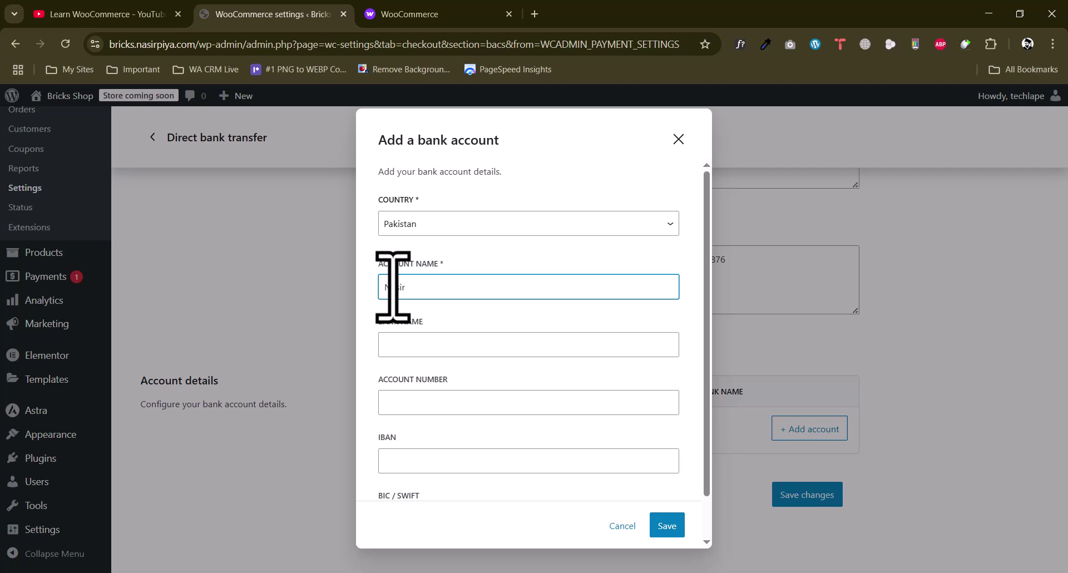
left_click(408, 345)
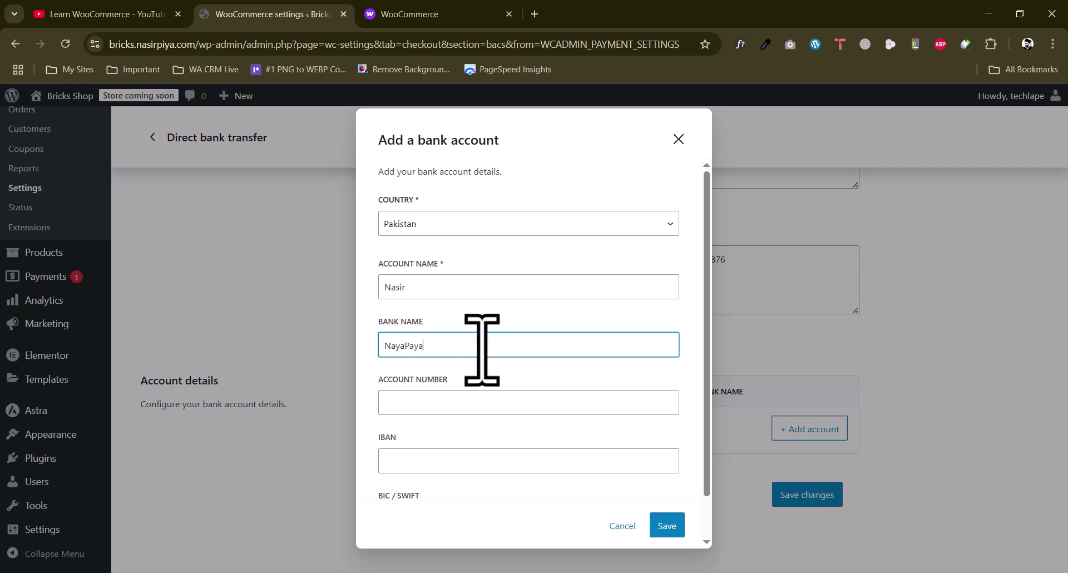
left_click(488, 397)
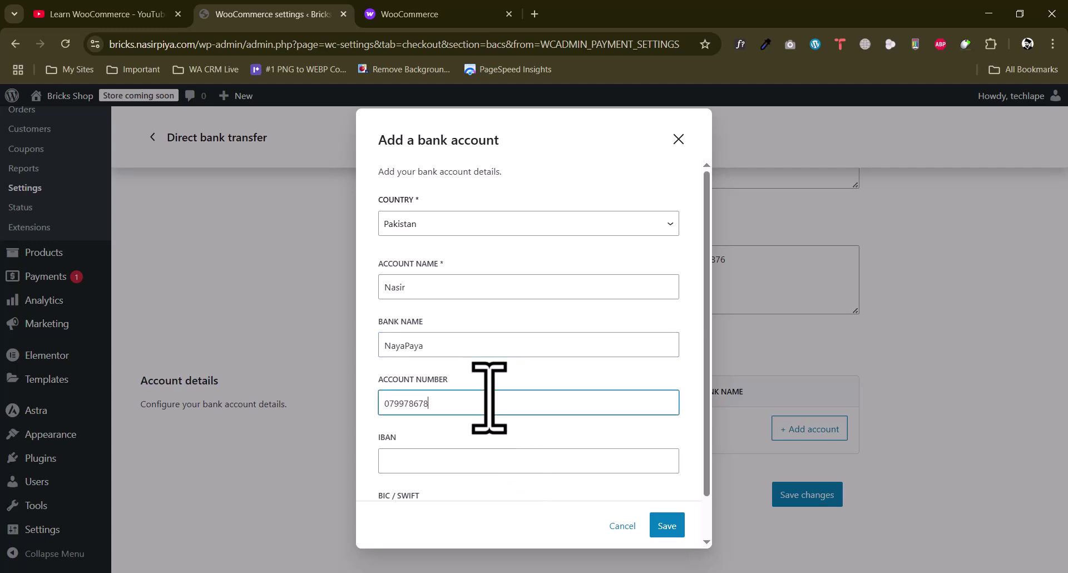
scroll(489, 398, "down", 1)
double_click(465, 356)
left_click(461, 414)
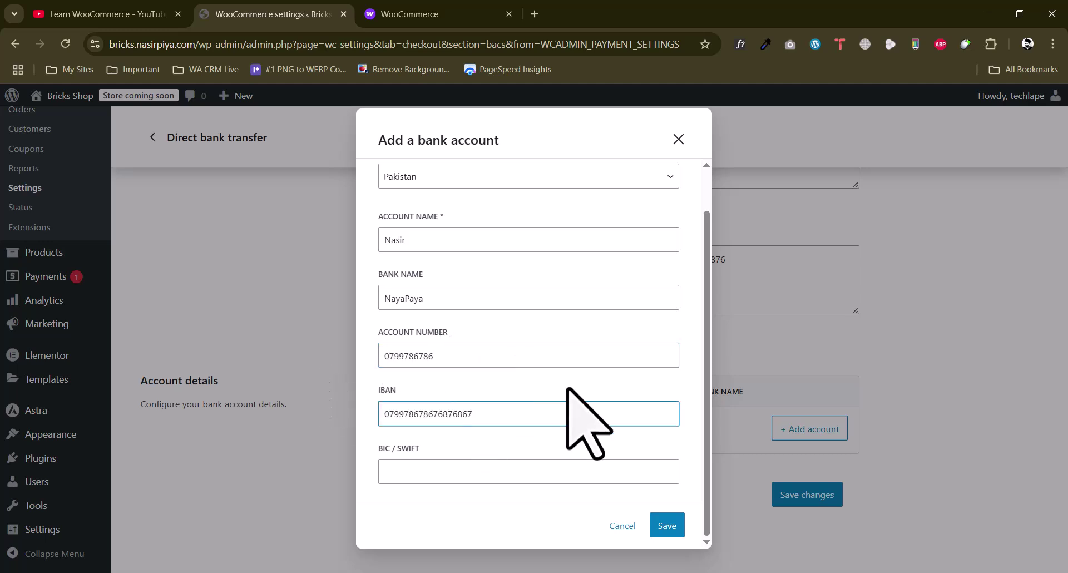
left_click(673, 528)
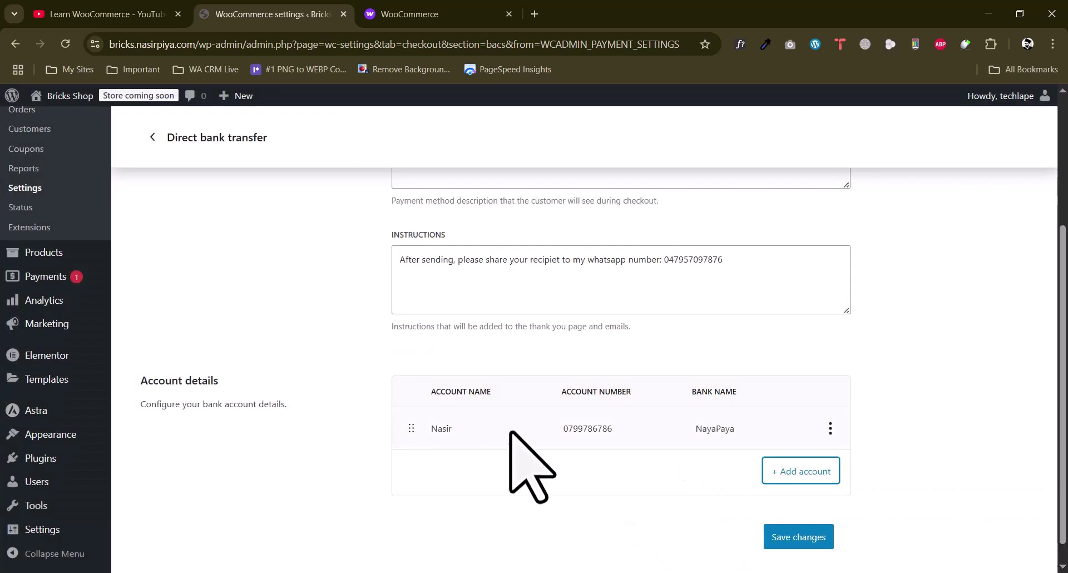
Start a second bank account, then abandon it, keeping only the one account
scroll(662, 434, "down", 1)
left_click(781, 449)
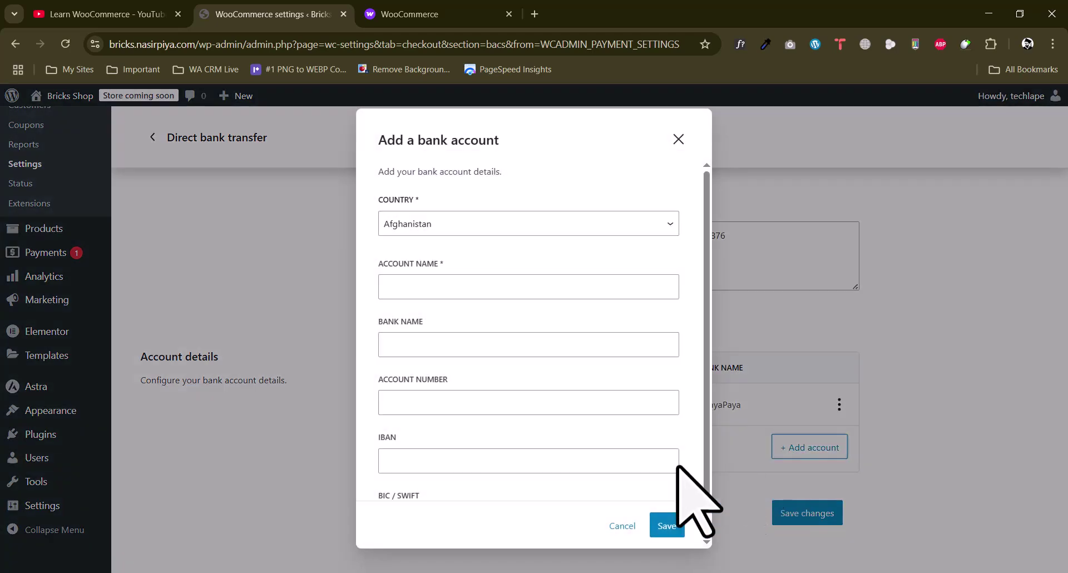
scroll(504, 301, "down", 2)
scroll(504, 300, "up", 2)
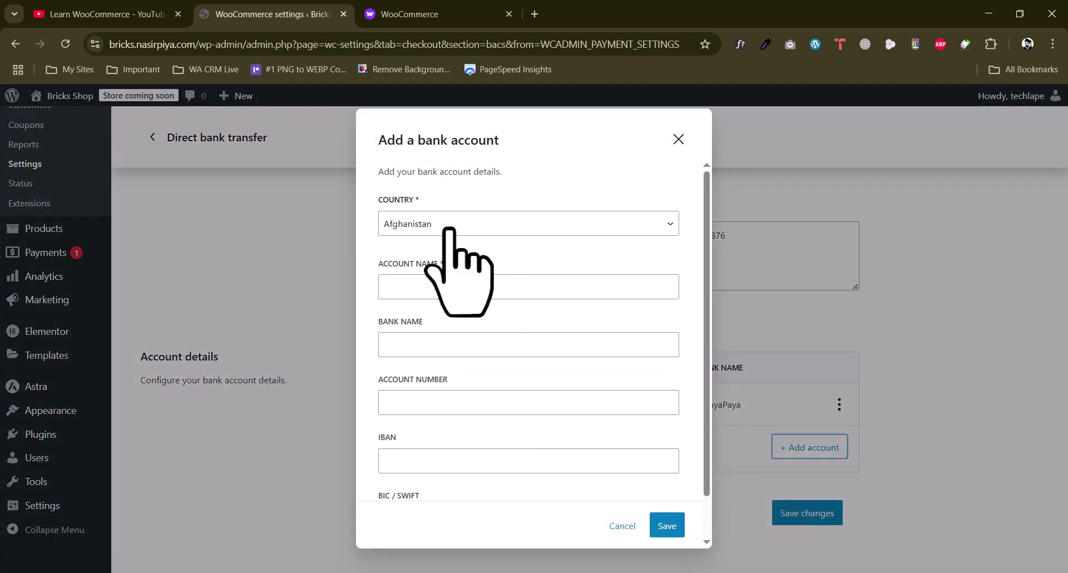
left_click(448, 224)
left_click(374, 195)
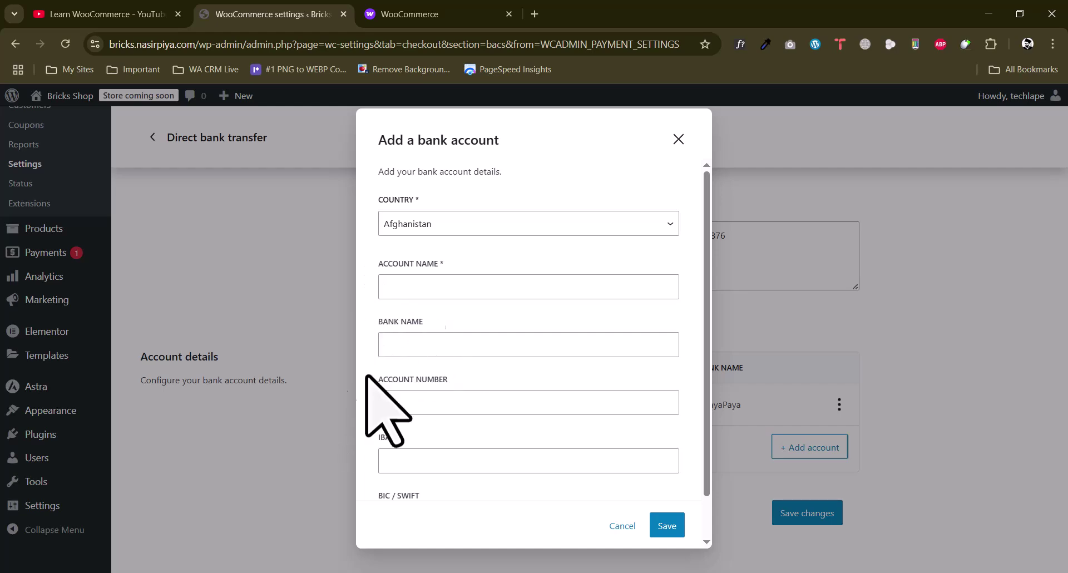
left_click(678, 139)
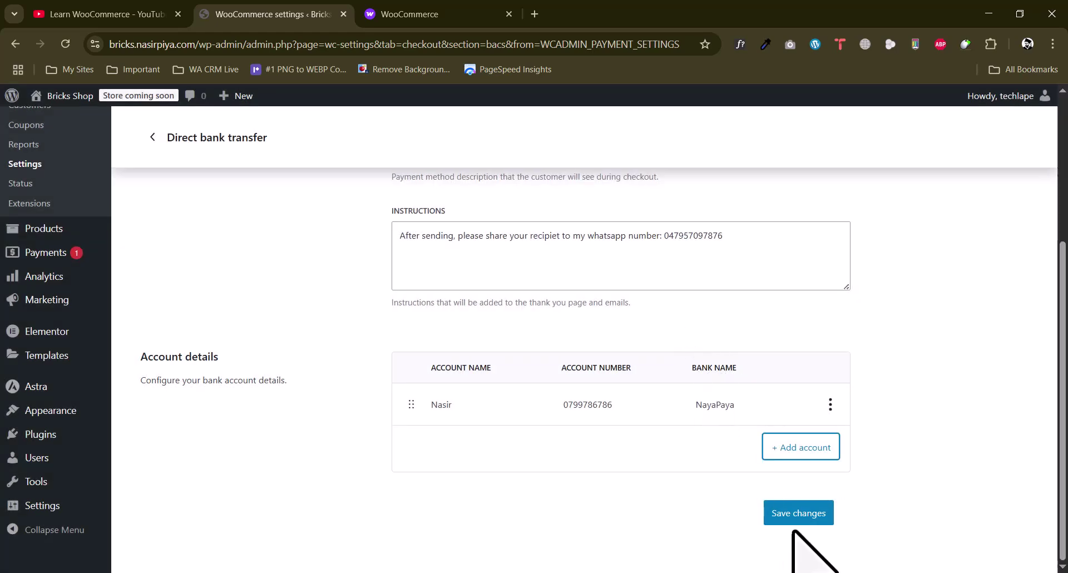
Save the direct bank transfer settings and return to the offline payment methods list
left_click(799, 511)
scroll(353, 425, "up", 2)
scroll(349, 410, "up", 3)
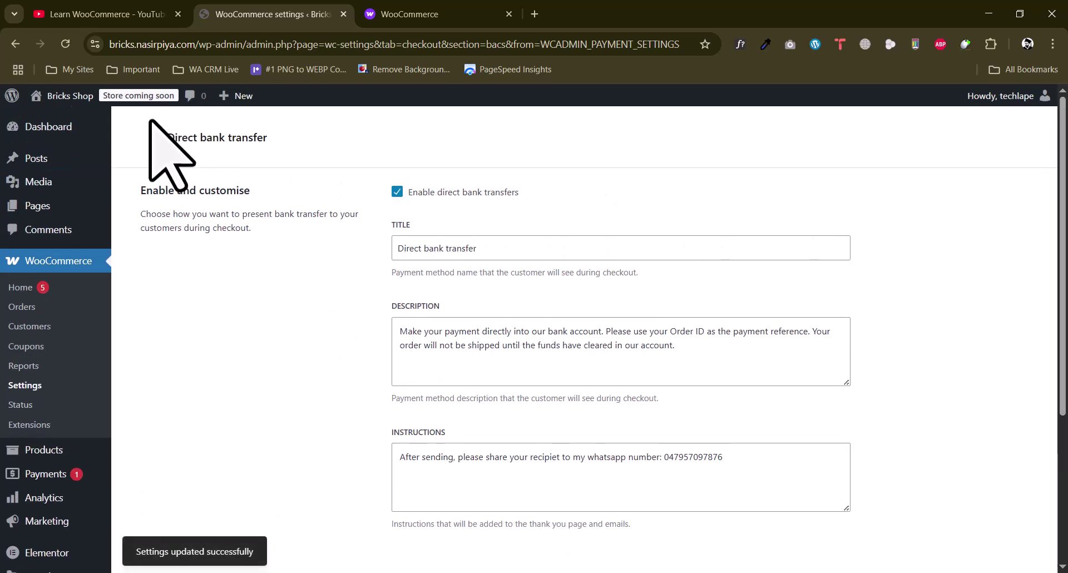
left_click(152, 136)
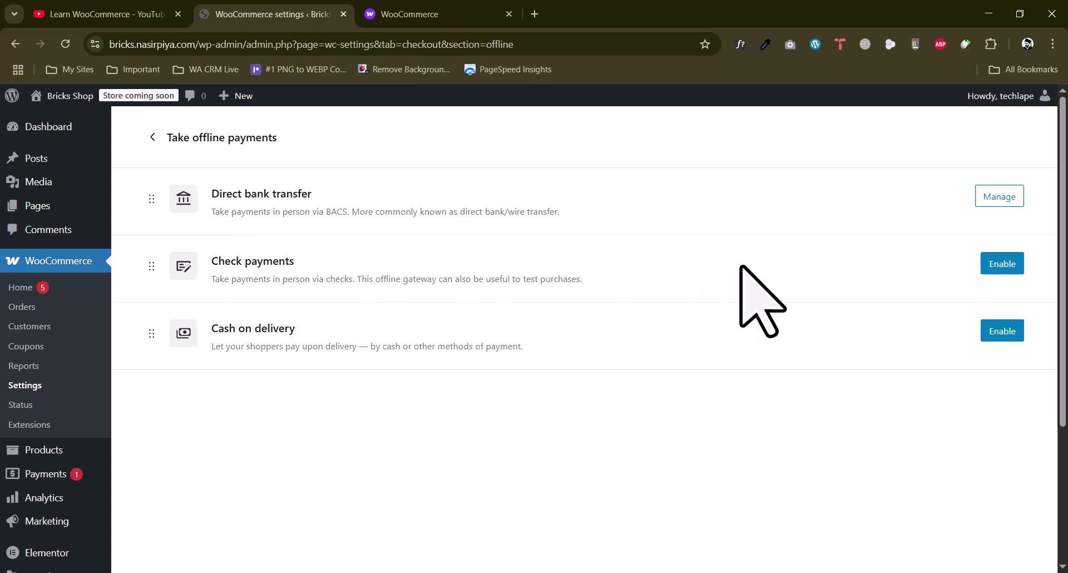
Enable Check payments and go to its Manage settings page
left_click(1001, 263)
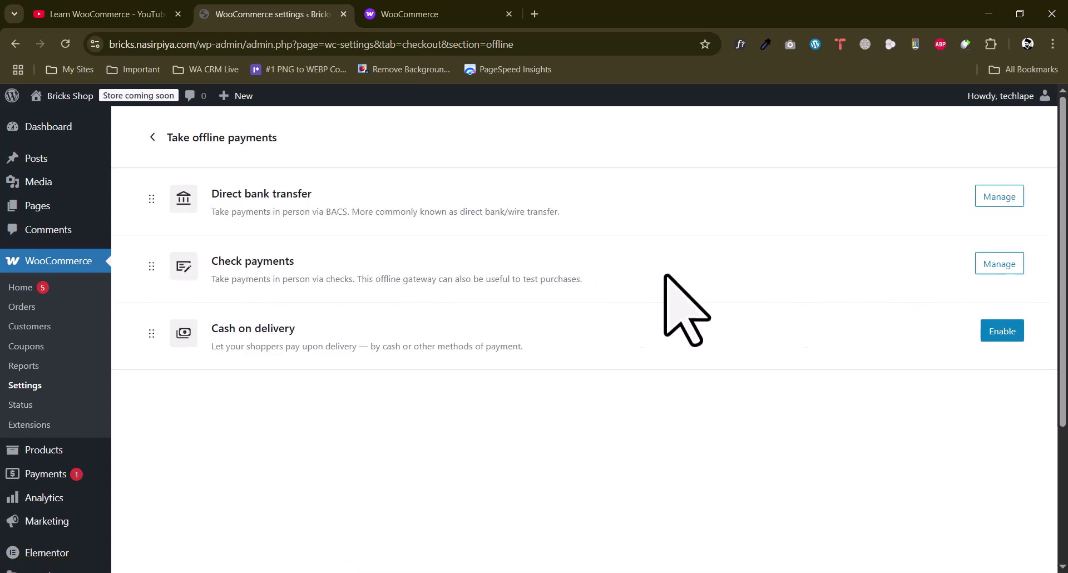
left_click(995, 264)
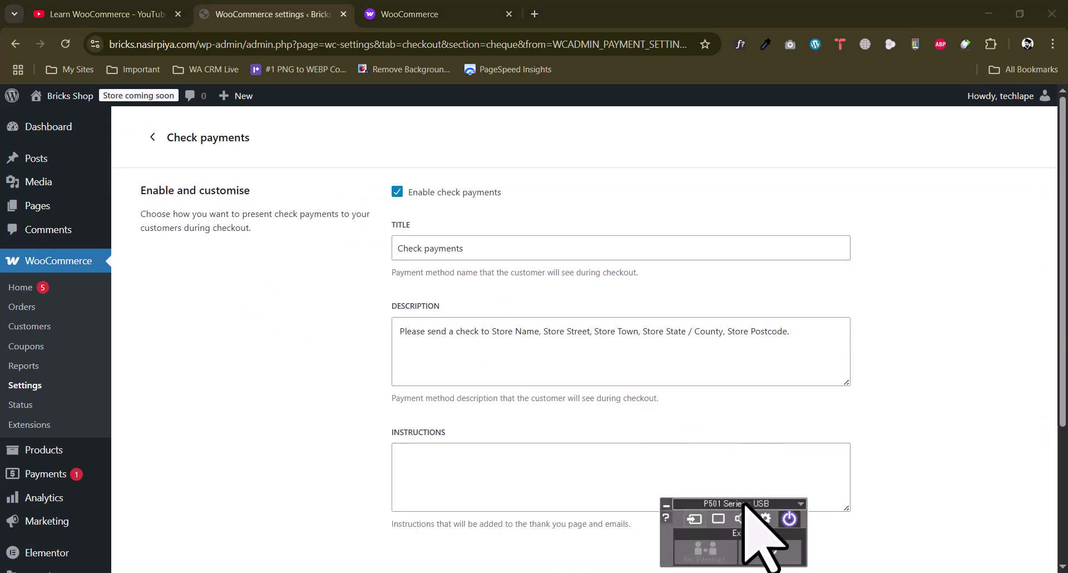
Review the check payments Title, Description and empty Instructions unchanged, then go back to the list
left_click(744, 509)
left_click_drag(424, 334, 821, 334)
left_click(724, 334)
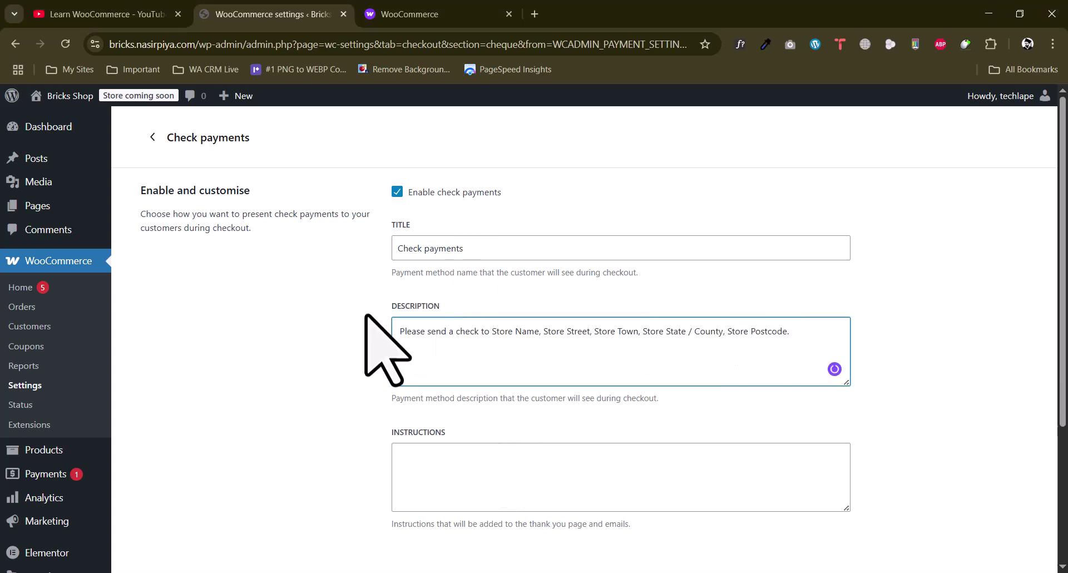
triple_click(446, 248)
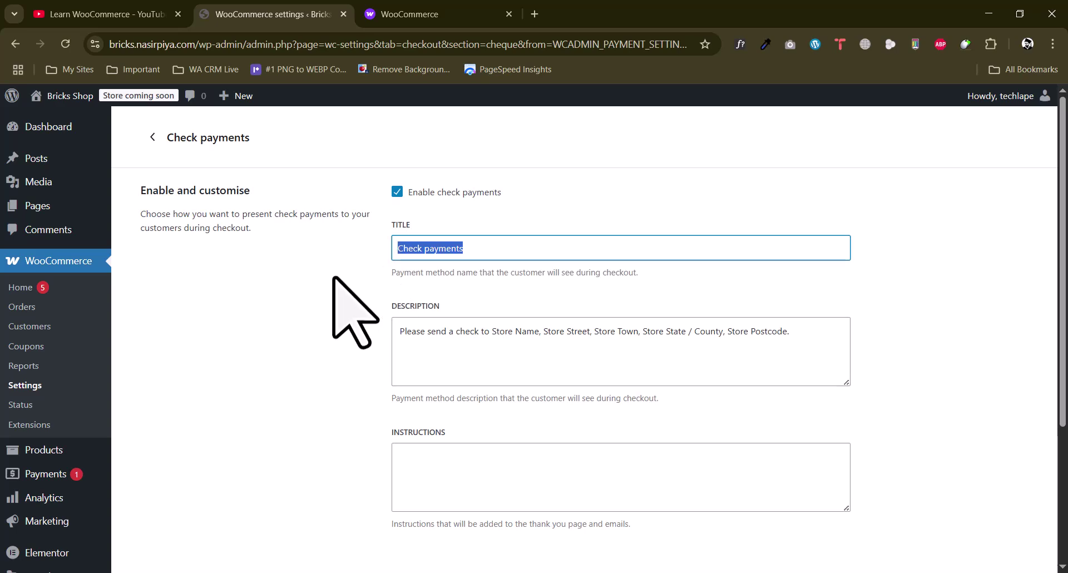
scroll(389, 289, "down", 3)
scroll(456, 267, "up", 2)
left_click(448, 273)
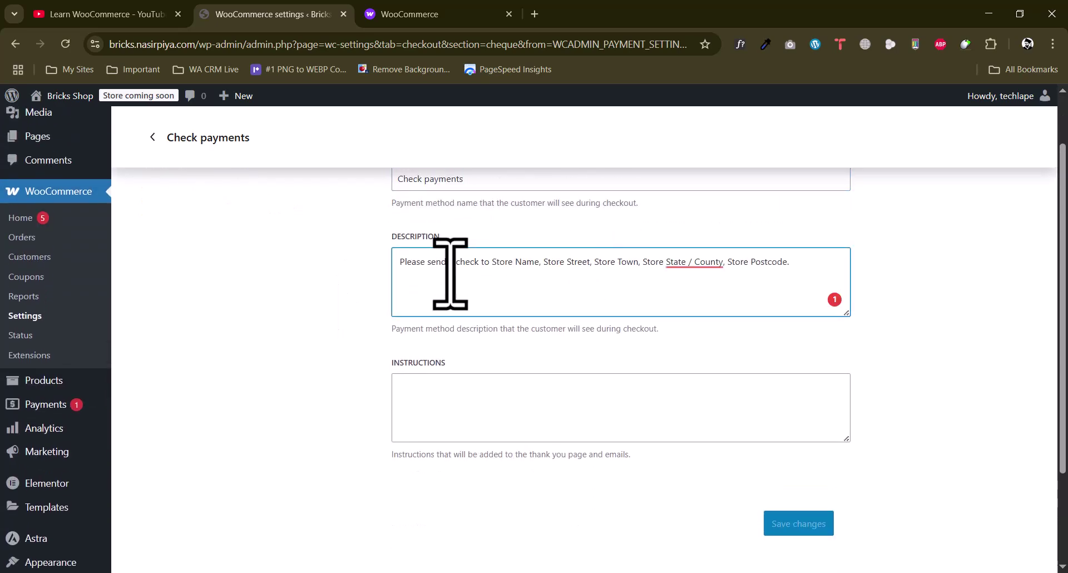
left_click_drag(438, 269, 639, 267)
left_click(584, 281)
left_click(419, 386)
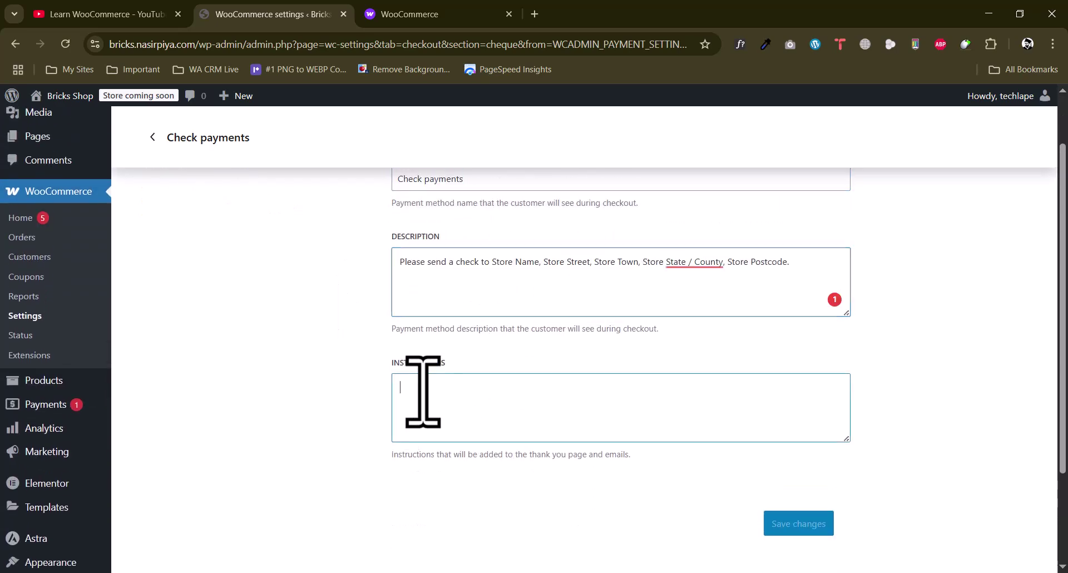
scroll(588, 409, "up", 2)
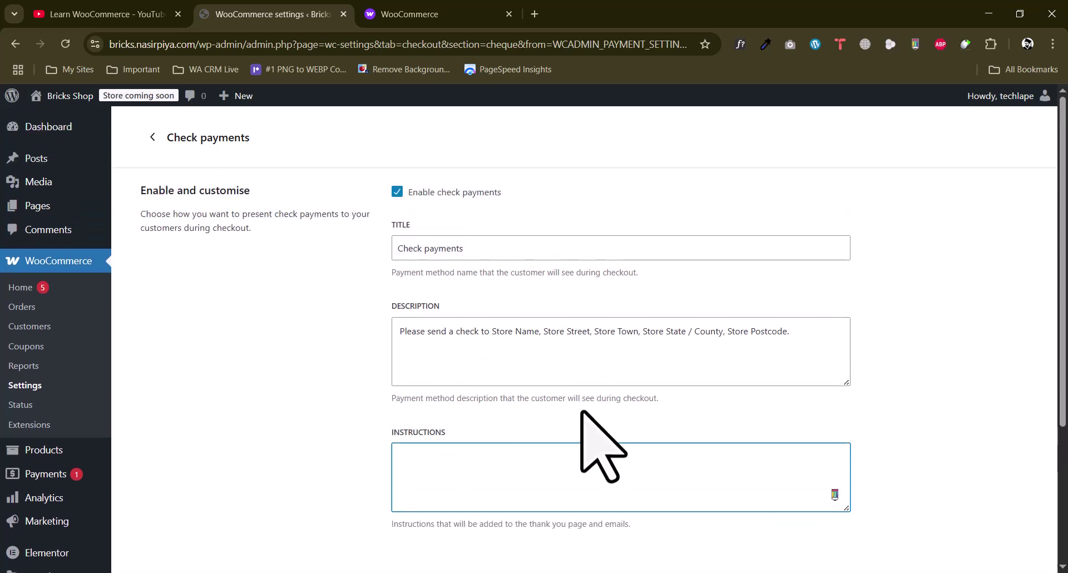
left_click(153, 137)
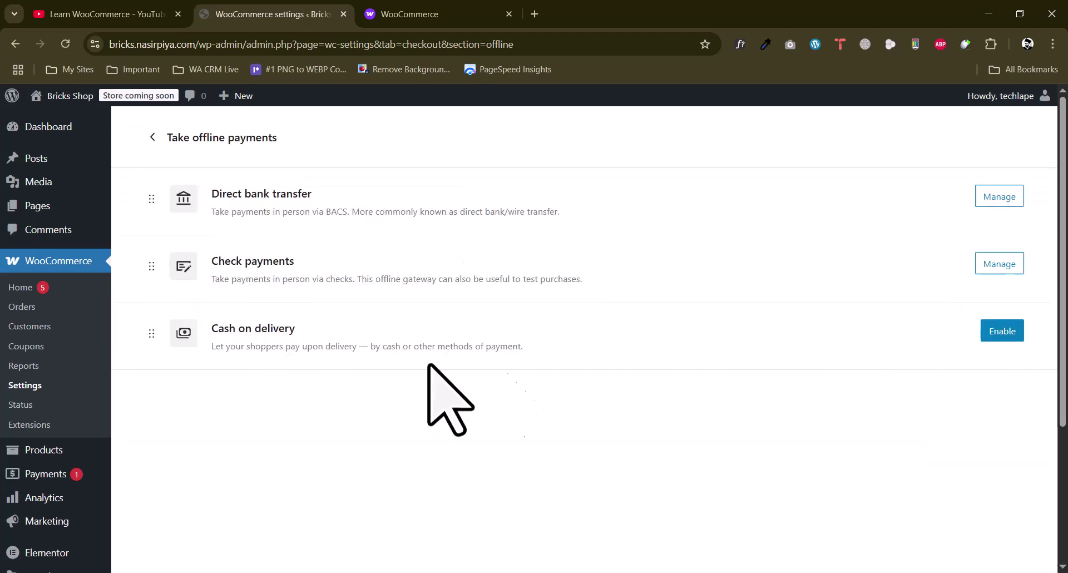
Enable Cash on delivery and go to its Manage settings page
left_click(998, 336)
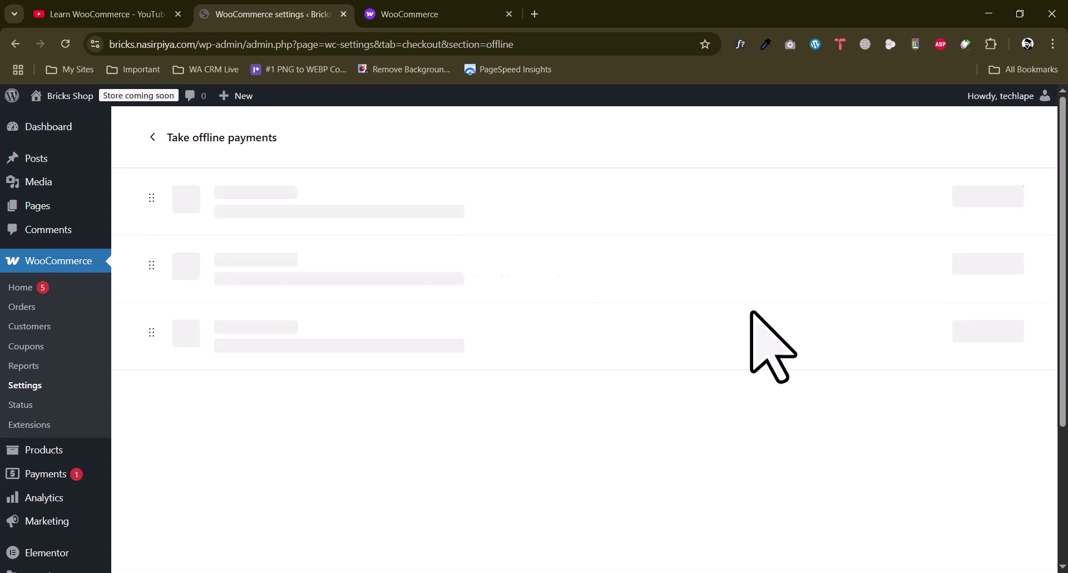
left_click(996, 331)
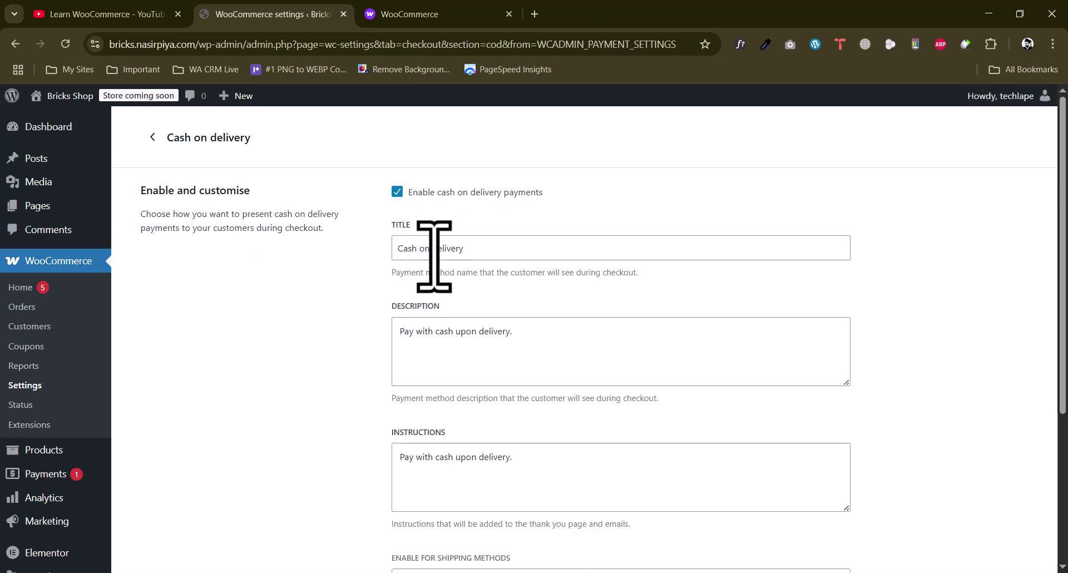
Limit cash on delivery to the Flat rate shipping methods
left_click_drag(513, 332, 370, 335)
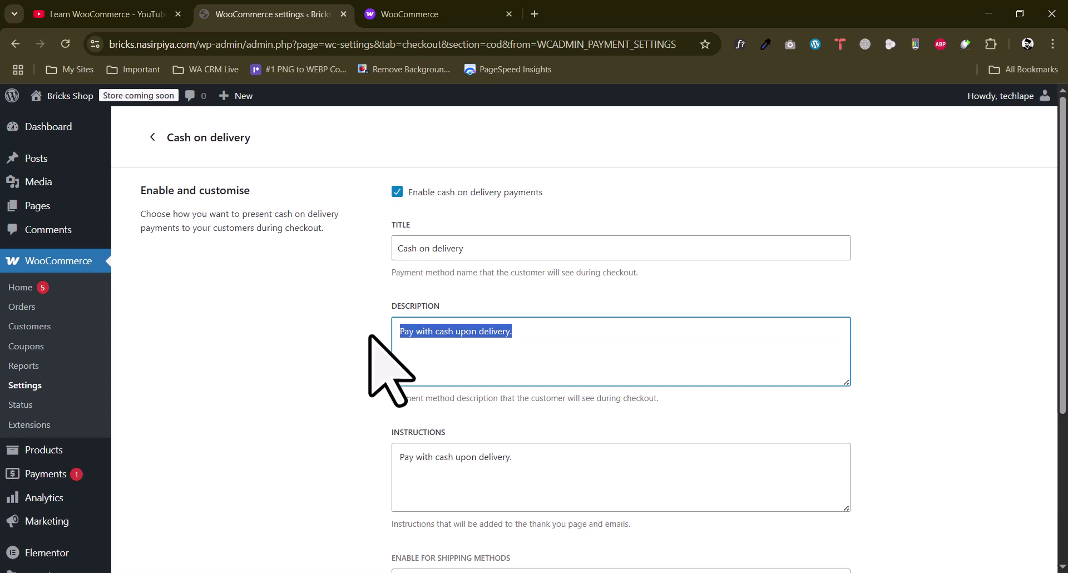
left_click(369, 335)
left_click_drag(518, 340, 388, 335)
left_click(388, 336)
left_click_drag(510, 457, 339, 409)
scroll(333, 381, "down", 4)
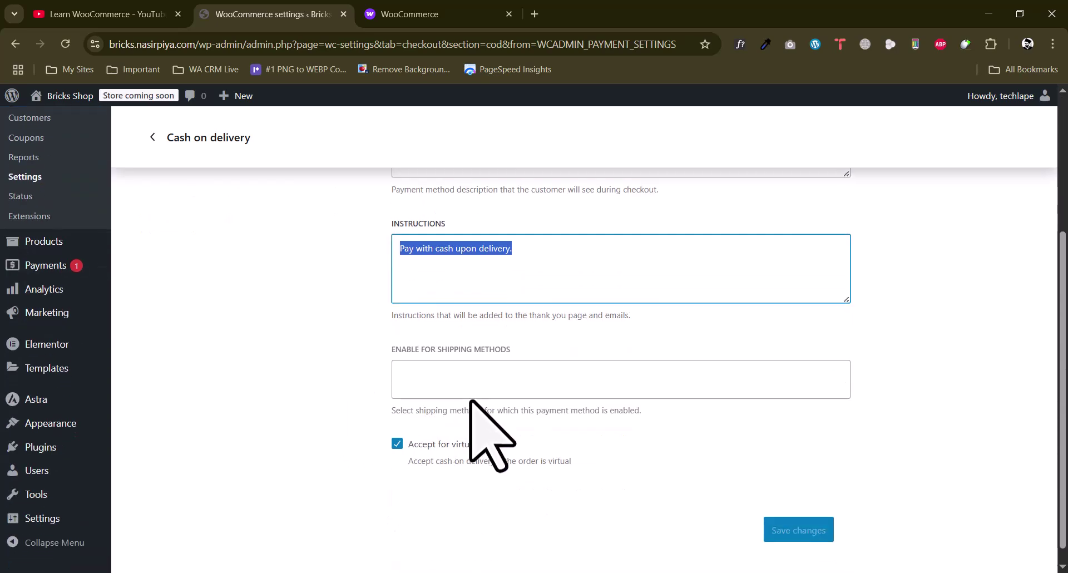
left_click(472, 384)
scroll(345, 333, "down", 1)
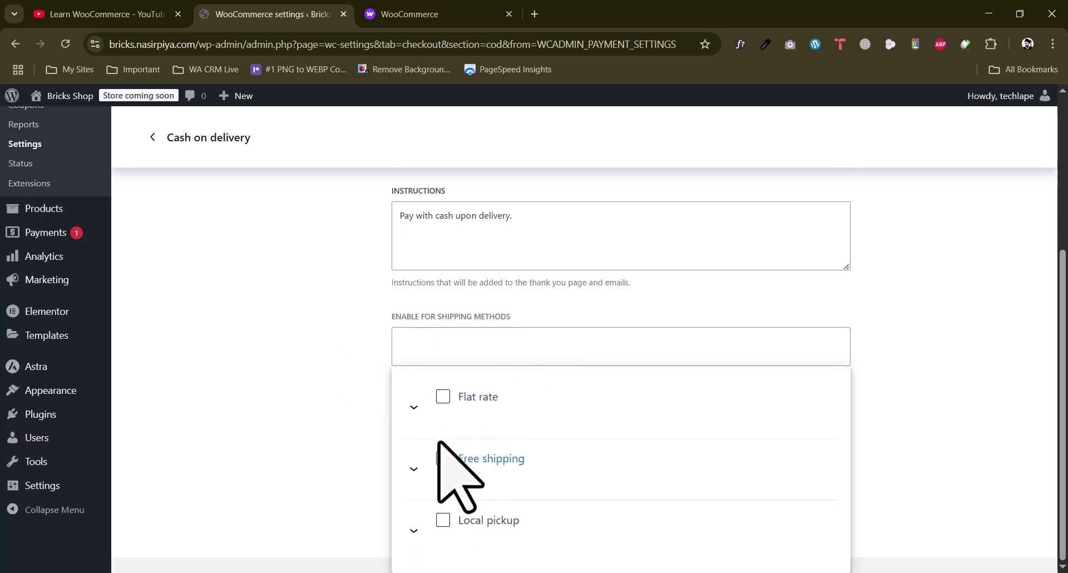
left_click(442, 397)
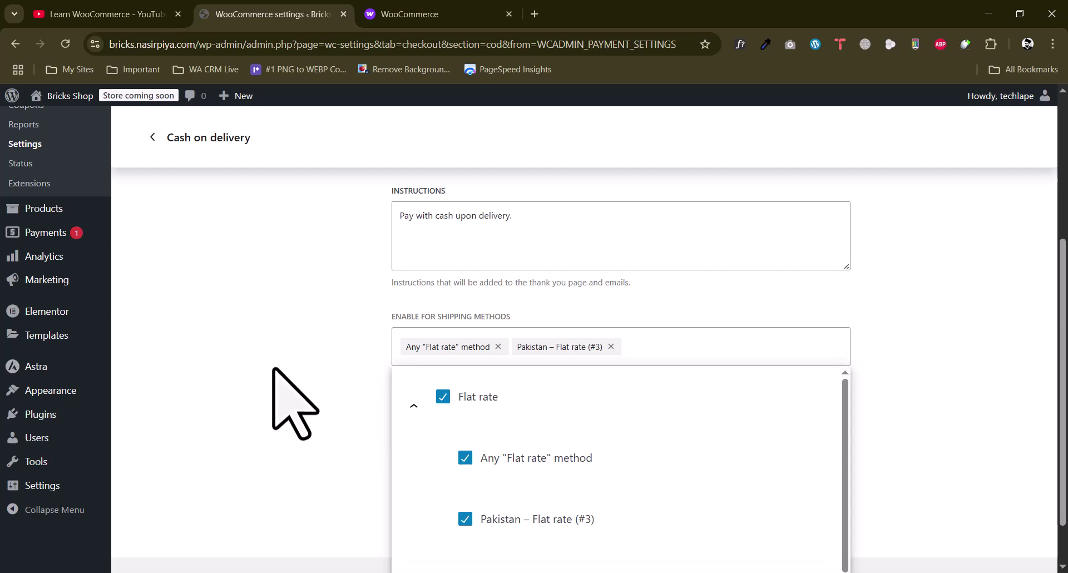
left_click(295, 403)
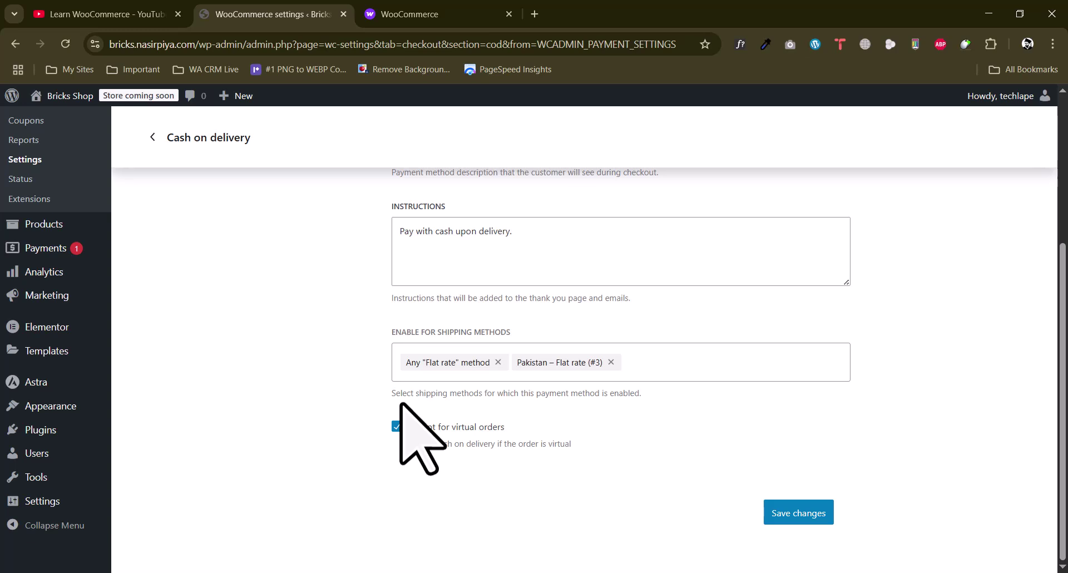
Save the cash on delivery settings and return to the main WooCommerce Settings
left_click(790, 514)
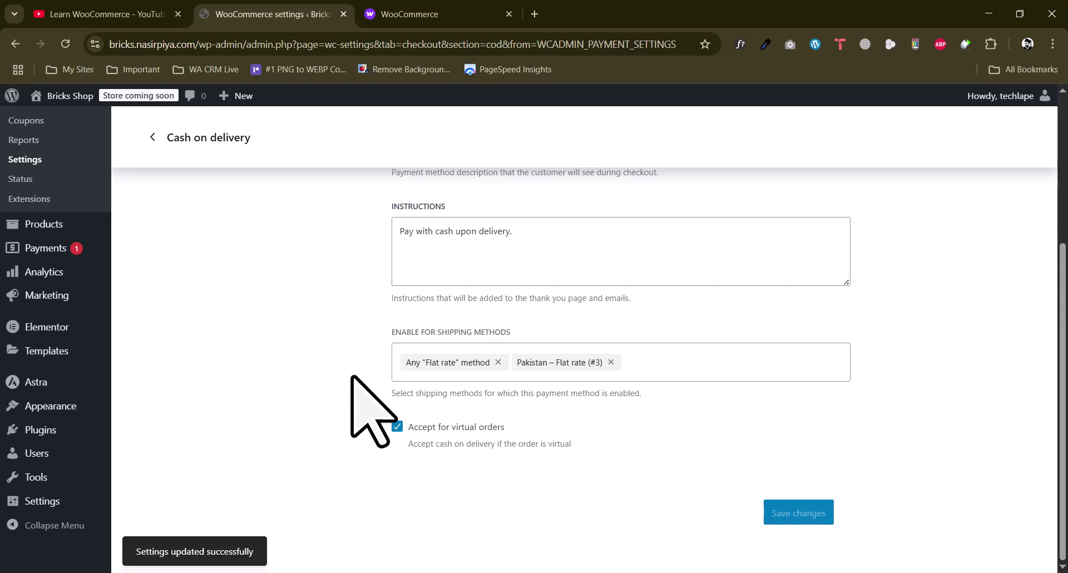
scroll(356, 383, "up", 5)
left_click(12, 391)
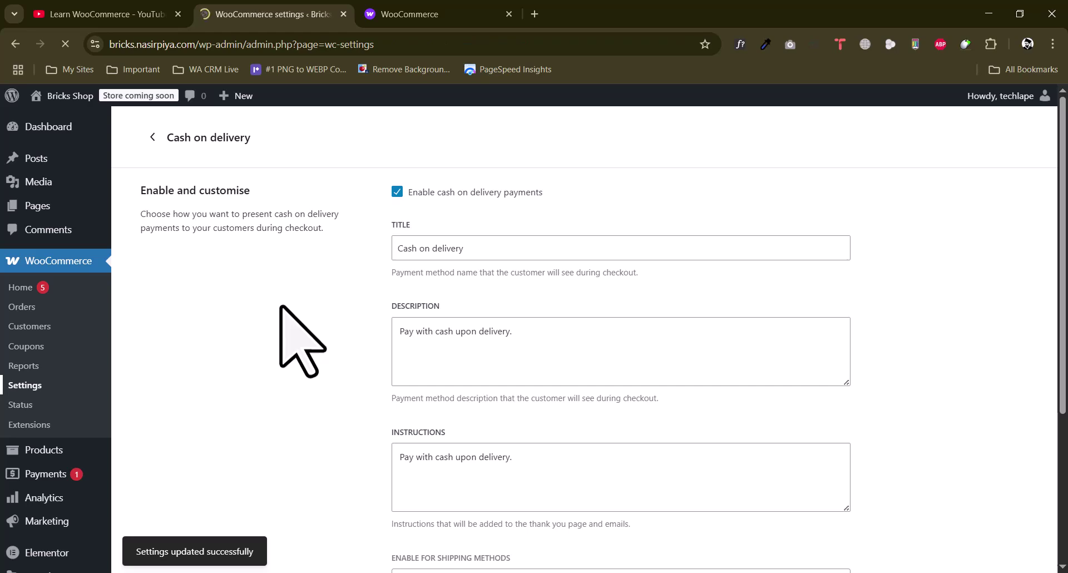
Scroll through the settings to the guest checkout and account creation options
scroll(267, 295, "down", 5)
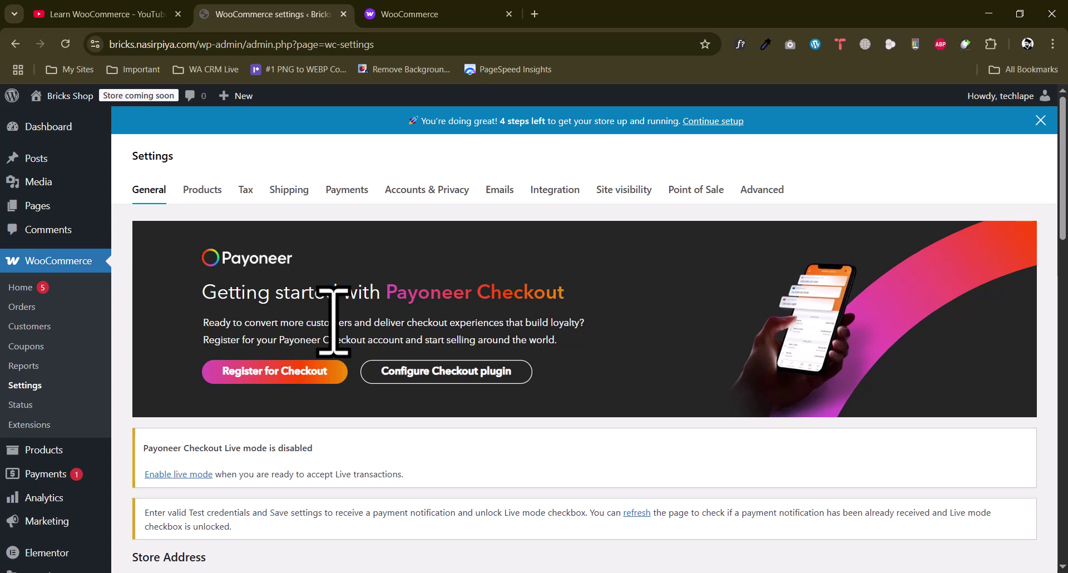
scroll(333, 321, "down", 4)
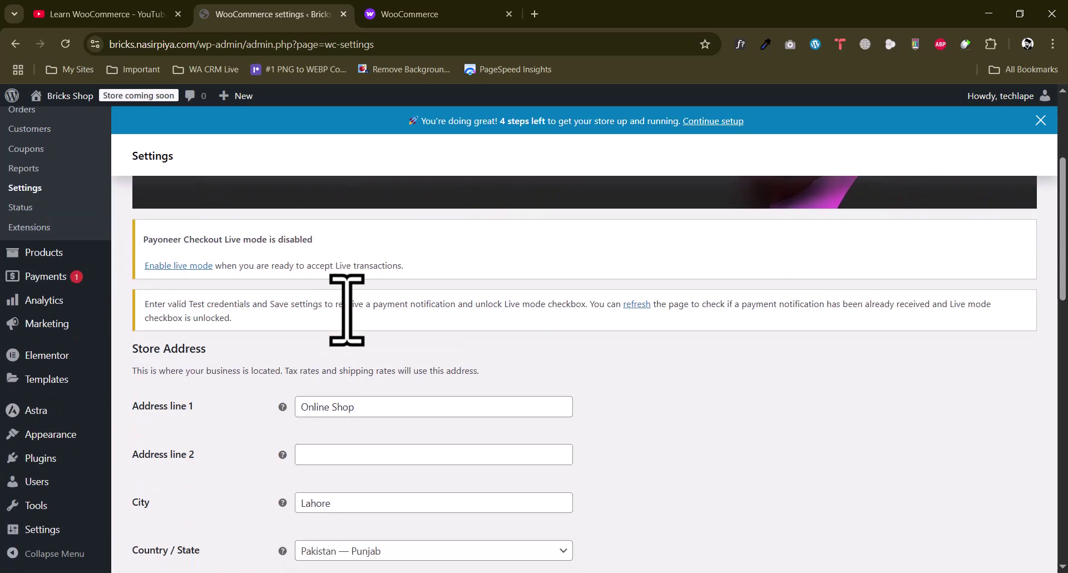
scroll(346, 305, "up", 4)
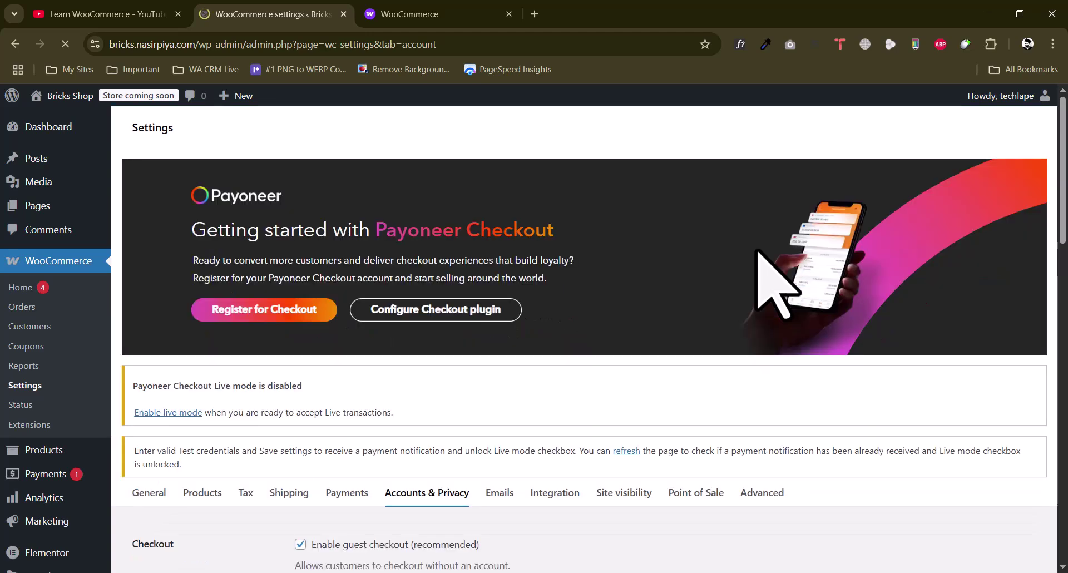
scroll(696, 257, "down", 5)
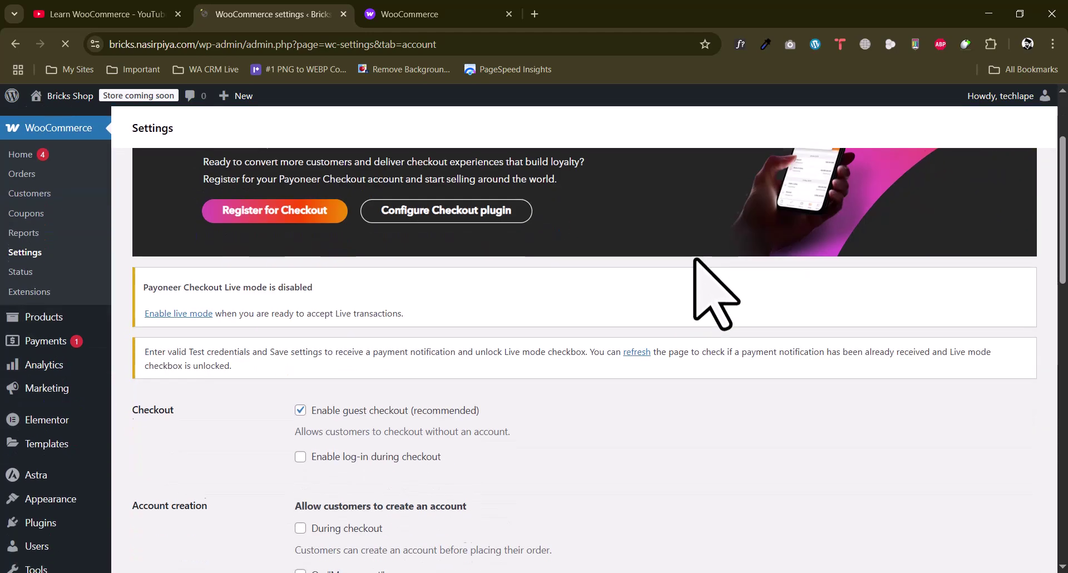
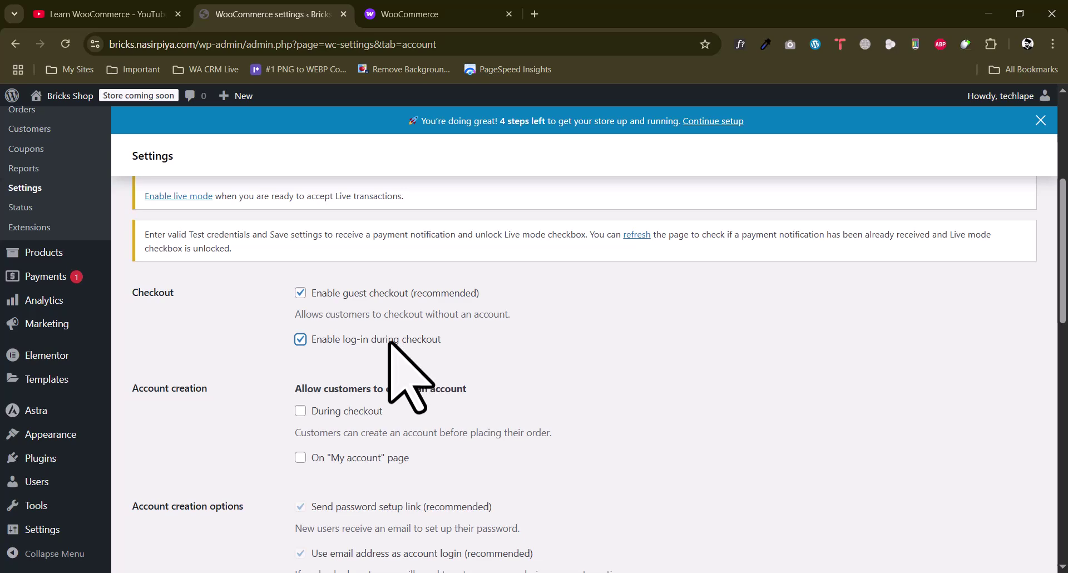
Let customers create accounts both during checkout and on the My account page
scroll(398, 356, "down", 5)
scroll(355, 309, "up", 4)
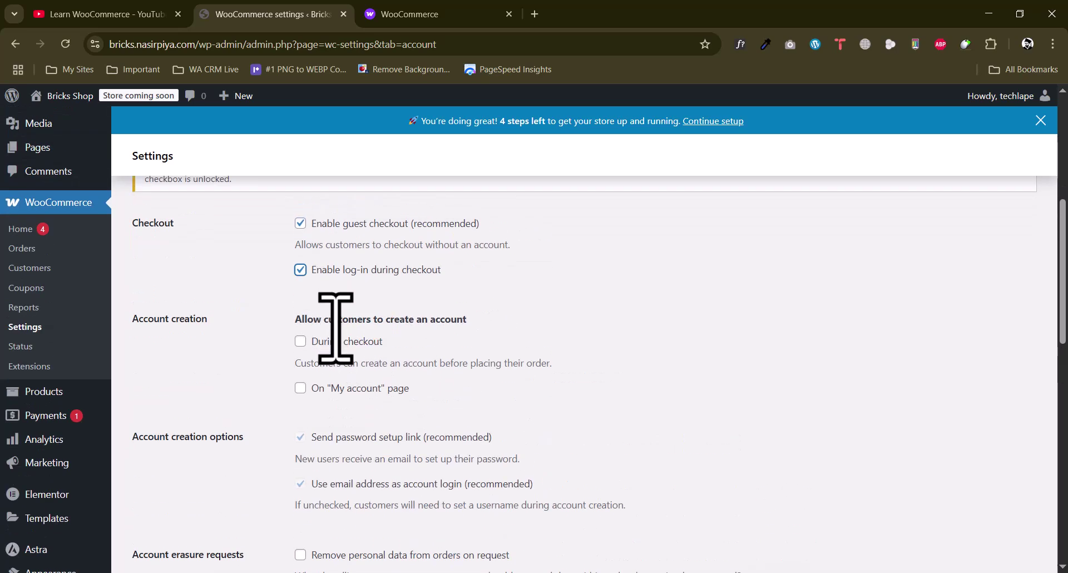
left_click(303, 341)
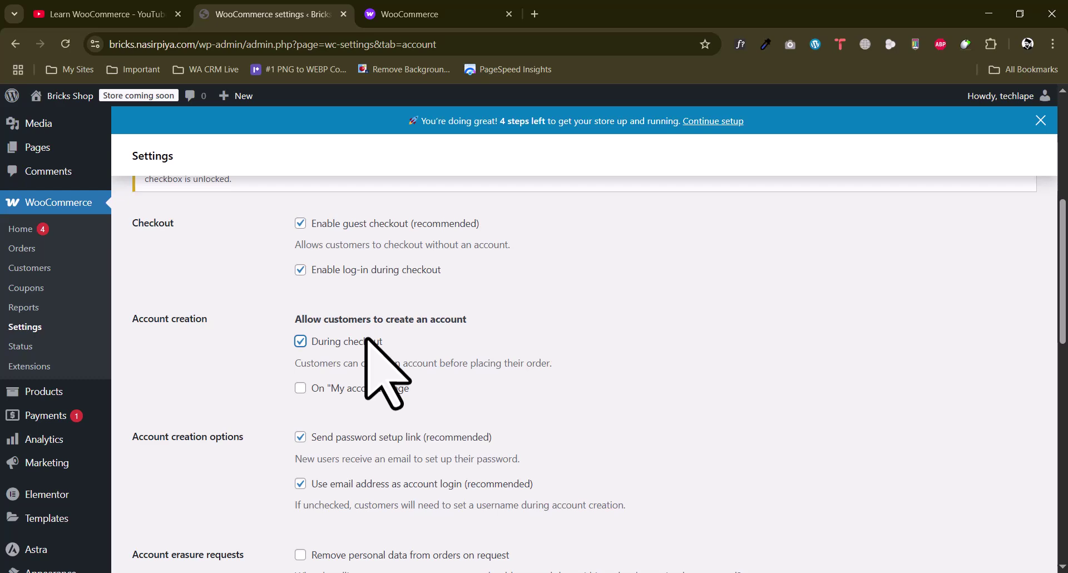
scroll(366, 338, "up", 1)
scroll(366, 338, "down", 2)
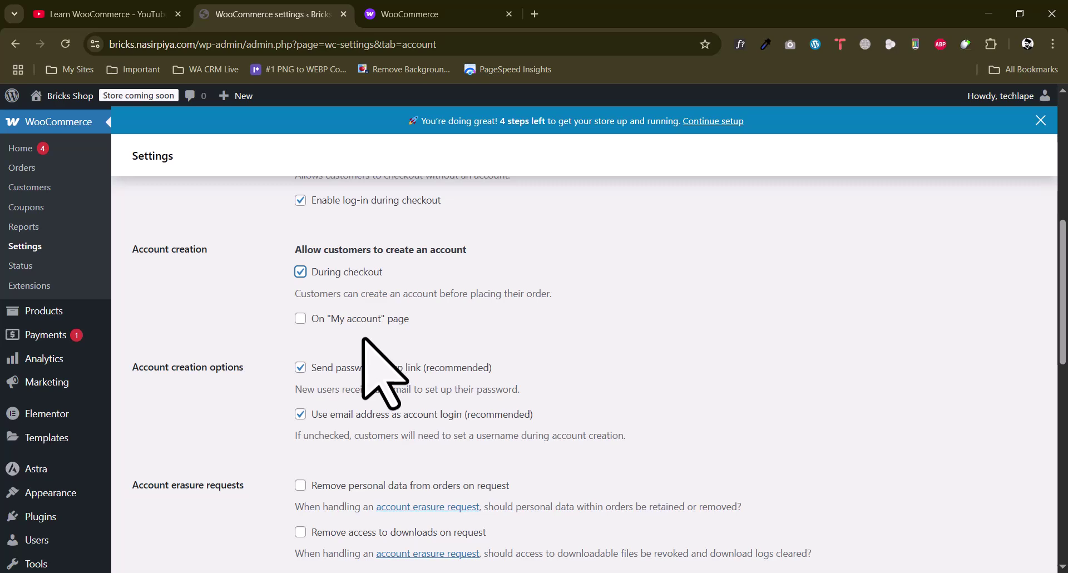
left_click(300, 318)
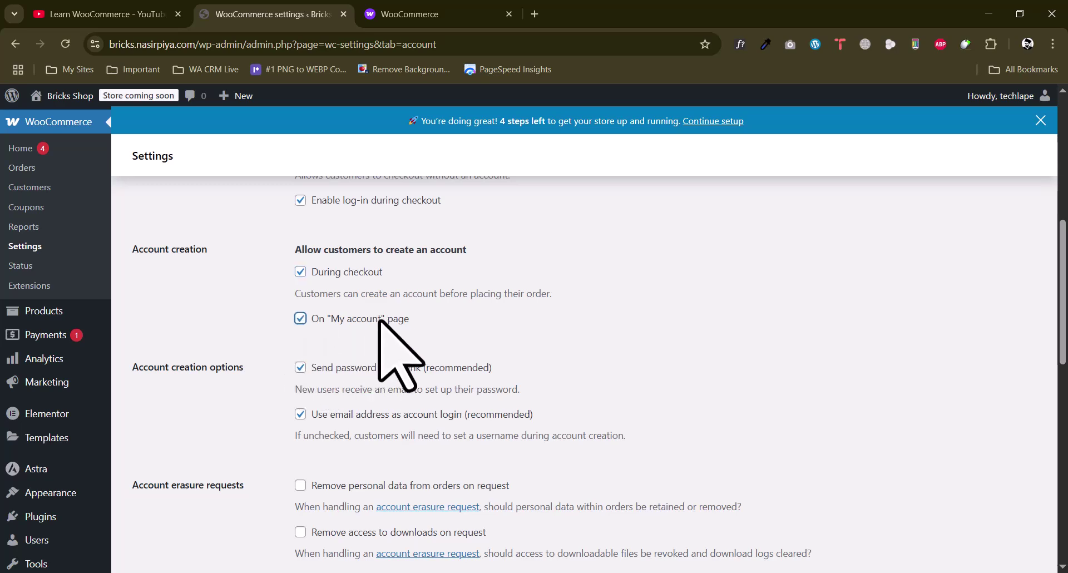
Enable all three erasure options: remove order personal data, revoke download access, and allow bulk removal
scroll(267, 370, "down", 3)
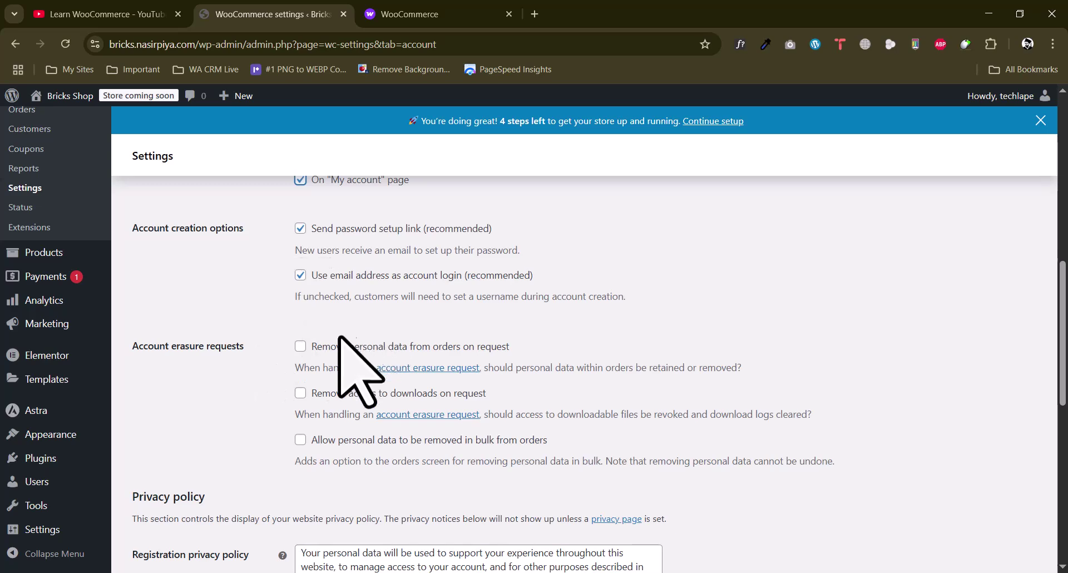
left_click(312, 346)
left_click_drag(431, 346, 517, 350)
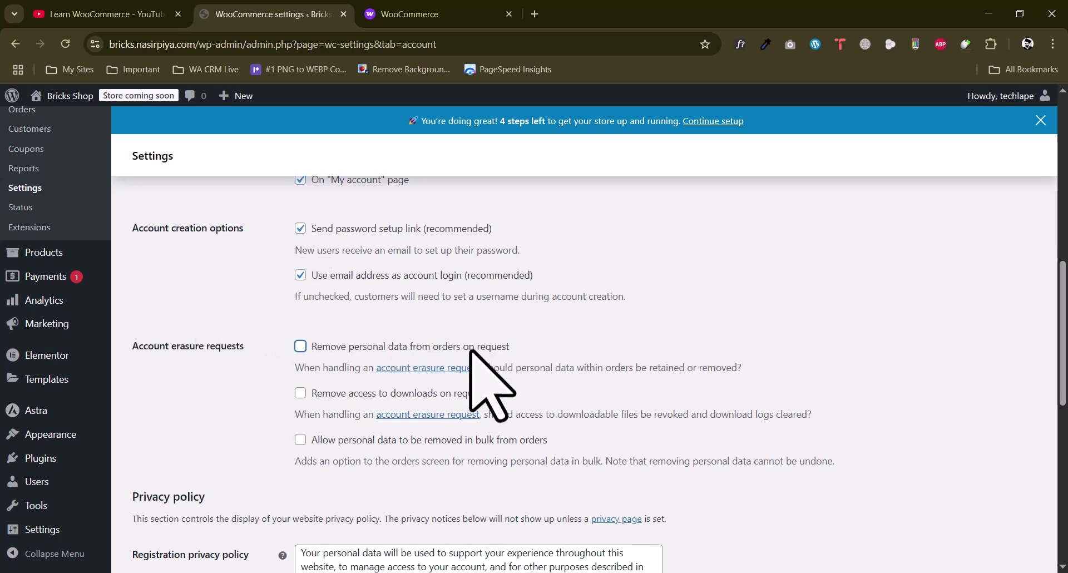
left_click(303, 345)
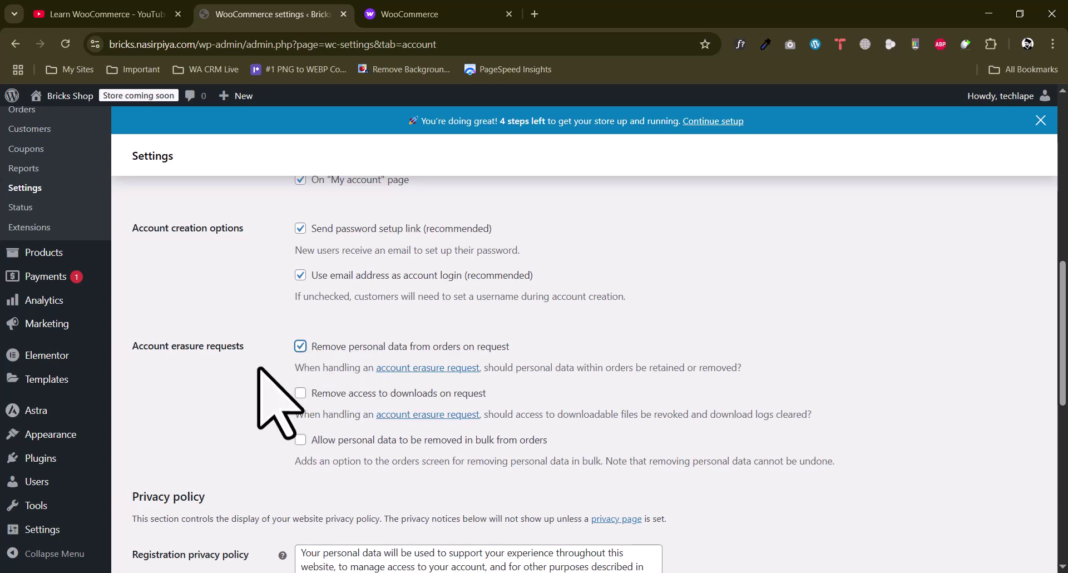
scroll(267, 389, "down", 2)
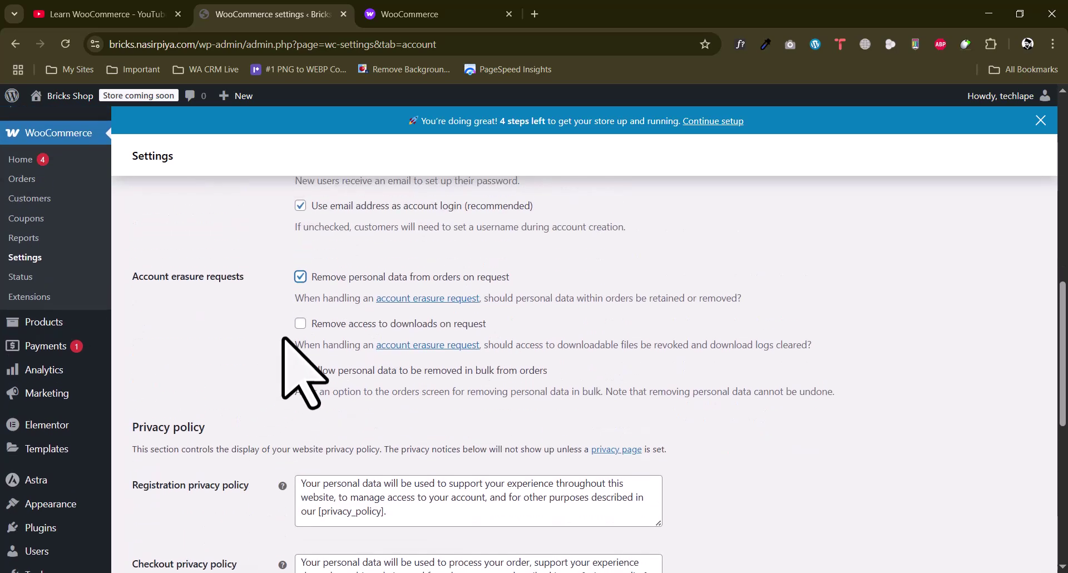
left_click(300, 323)
left_click(300, 370)
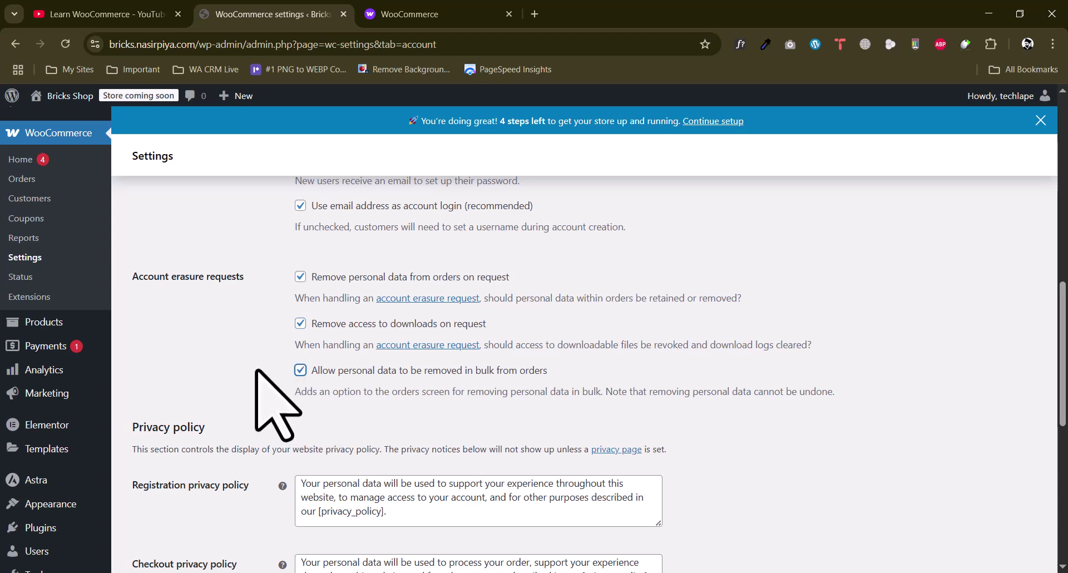
scroll(258, 378, "down", 4)
scroll(256, 371, "down", 4)
scroll(273, 378, "up", 4)
scroll(223, 345, "down", 3)
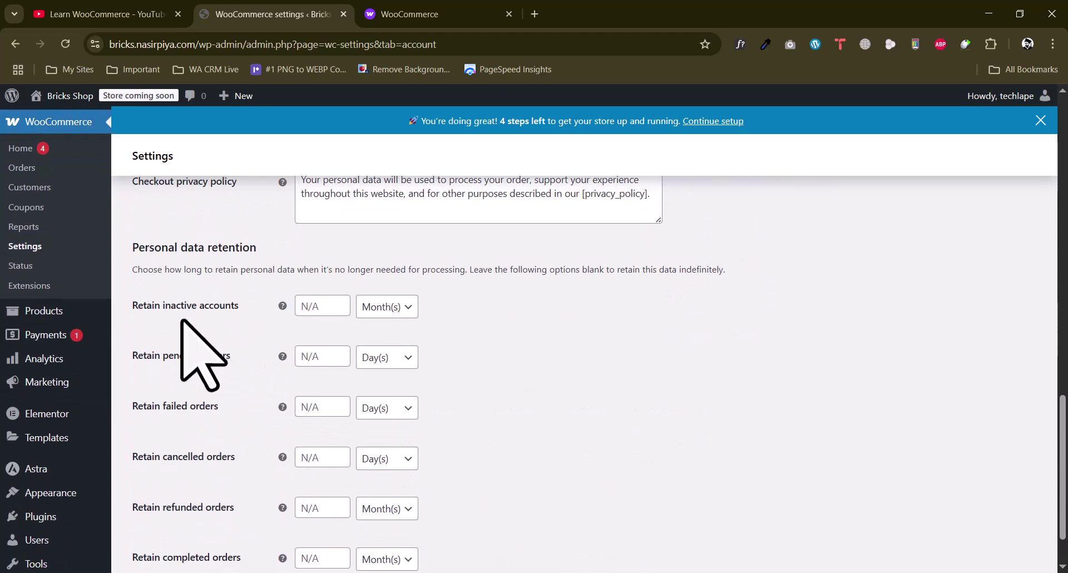
Check the Retain inactive accounts period, then save the Accounts & Privacy changes
triple_click(203, 305)
left_click(136, 305)
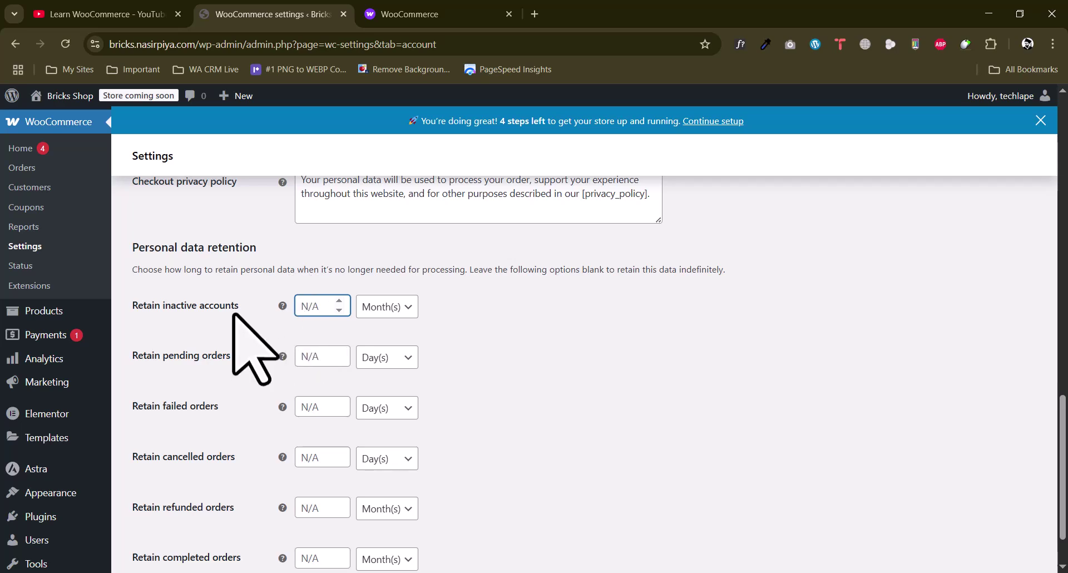
scroll(234, 305, "down", 2)
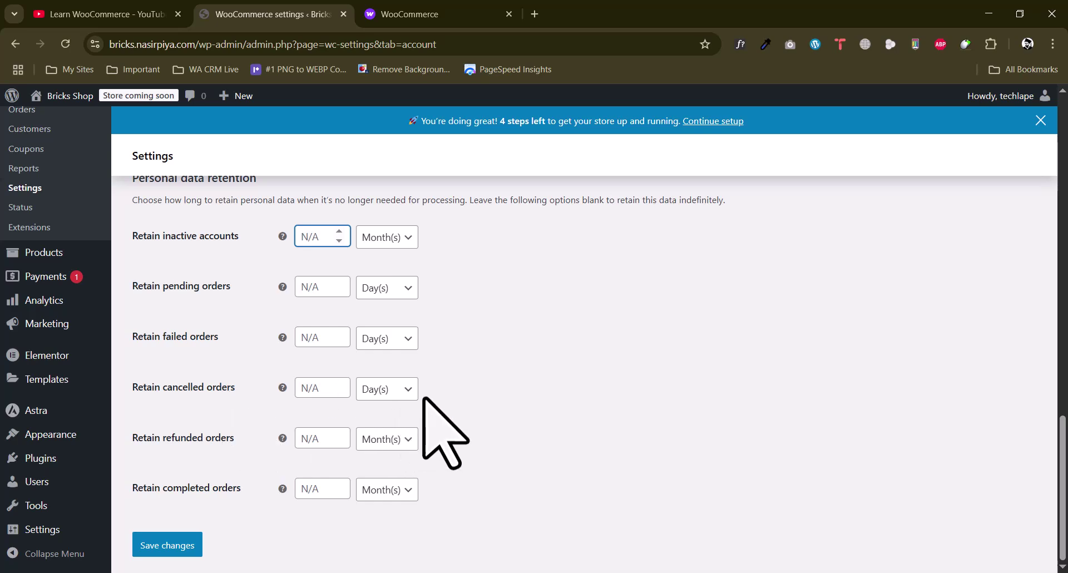
scroll(218, 382, "up", 1)
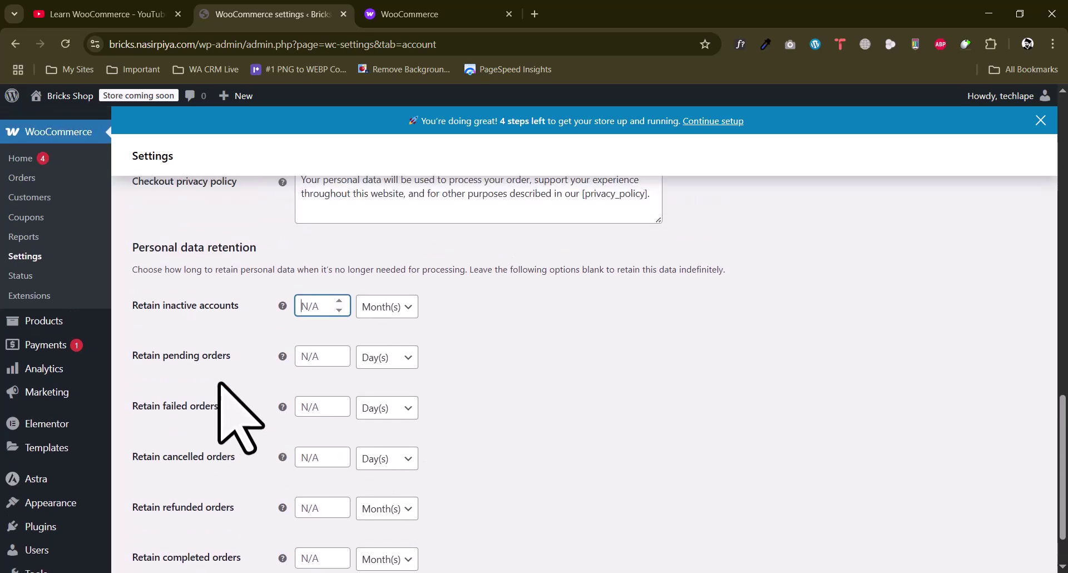
scroll(218, 382, "up", 4)
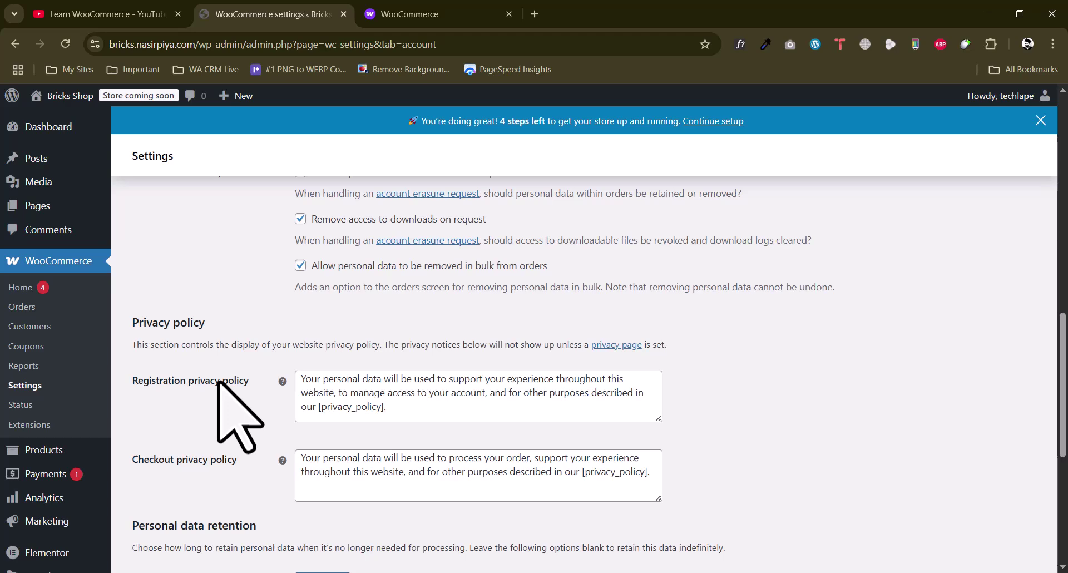
scroll(218, 382, "down", 5)
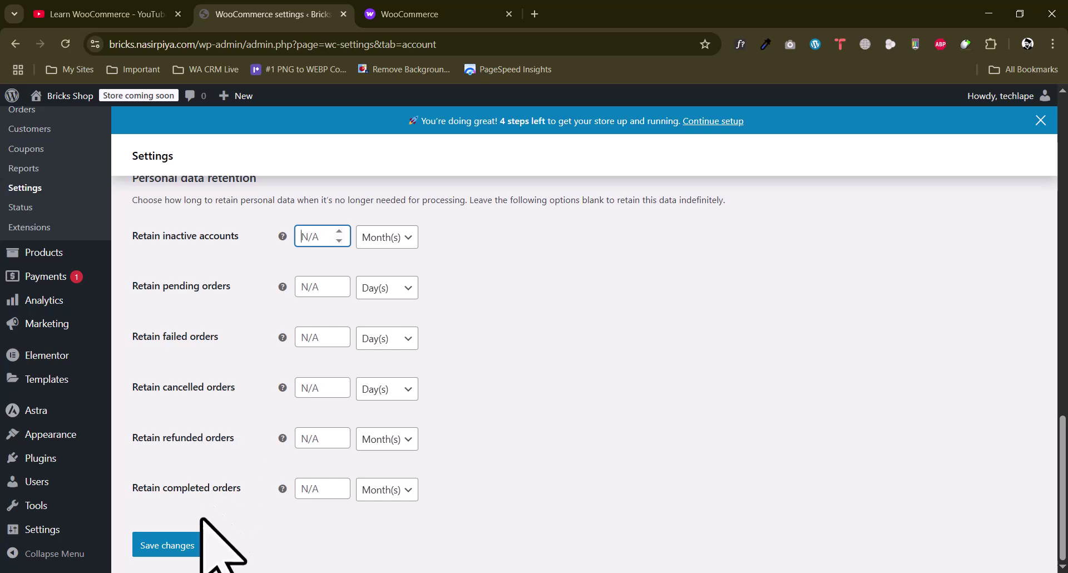
left_click(167, 545)
scroll(246, 405, "up", 10)
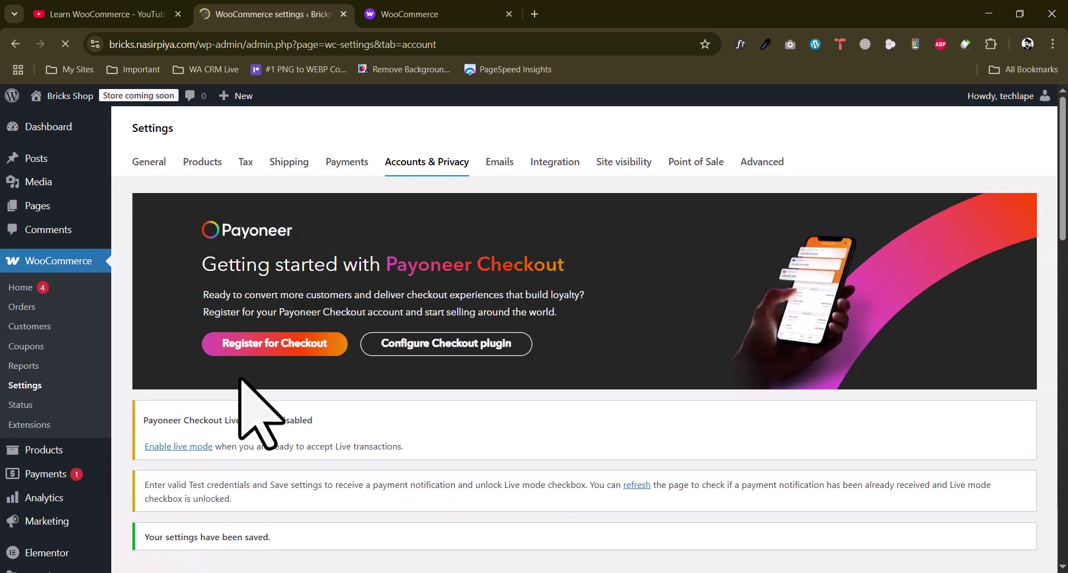
scroll(228, 367, "down", 6)
scroll(227, 361, "up", 6)
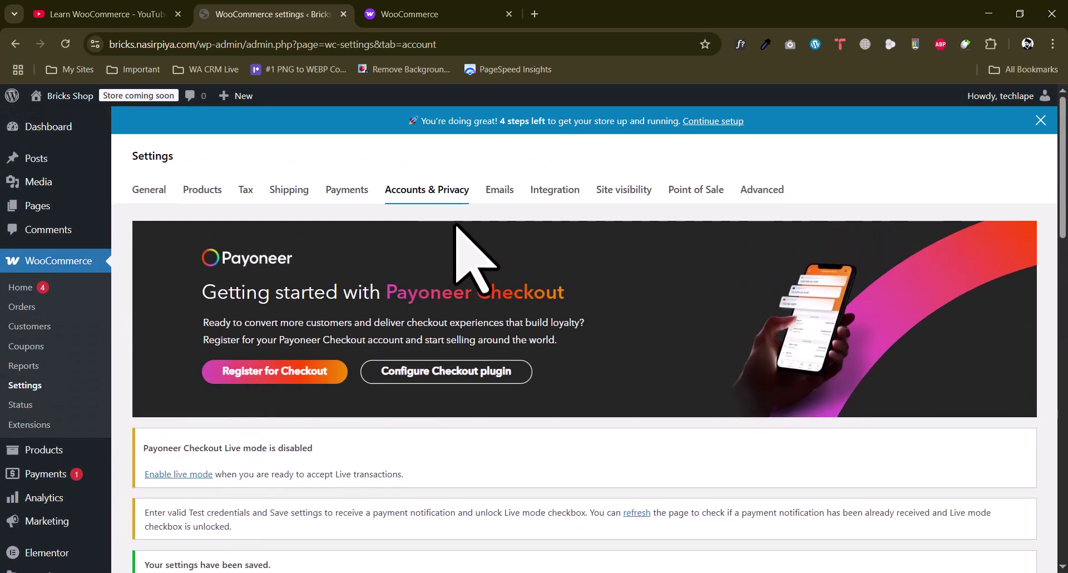
From the Emails tab, manage the New order notification and scroll down to its email preview
left_click(500, 191)
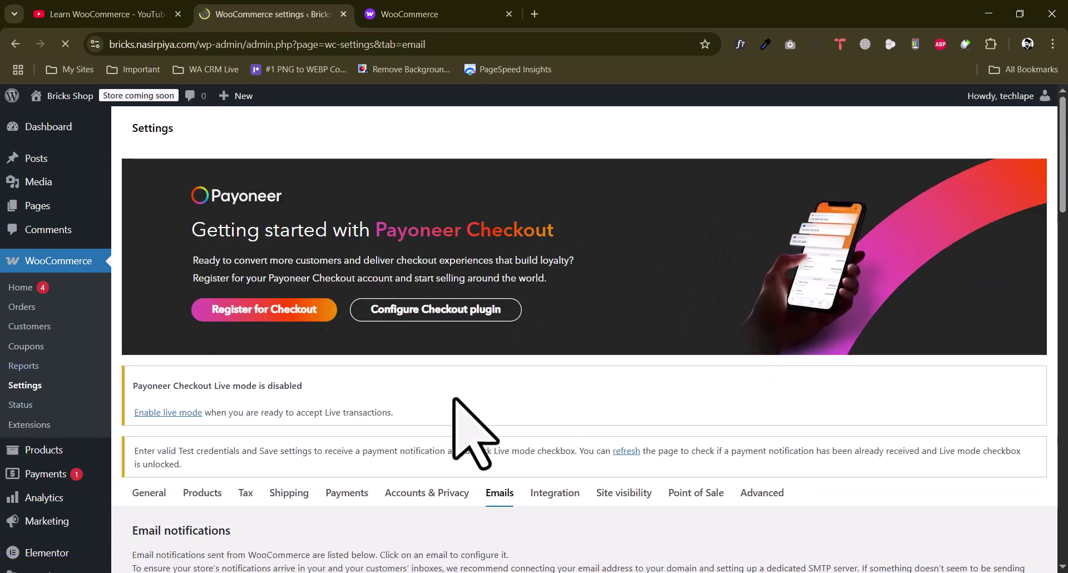
scroll(473, 431, "down", 4)
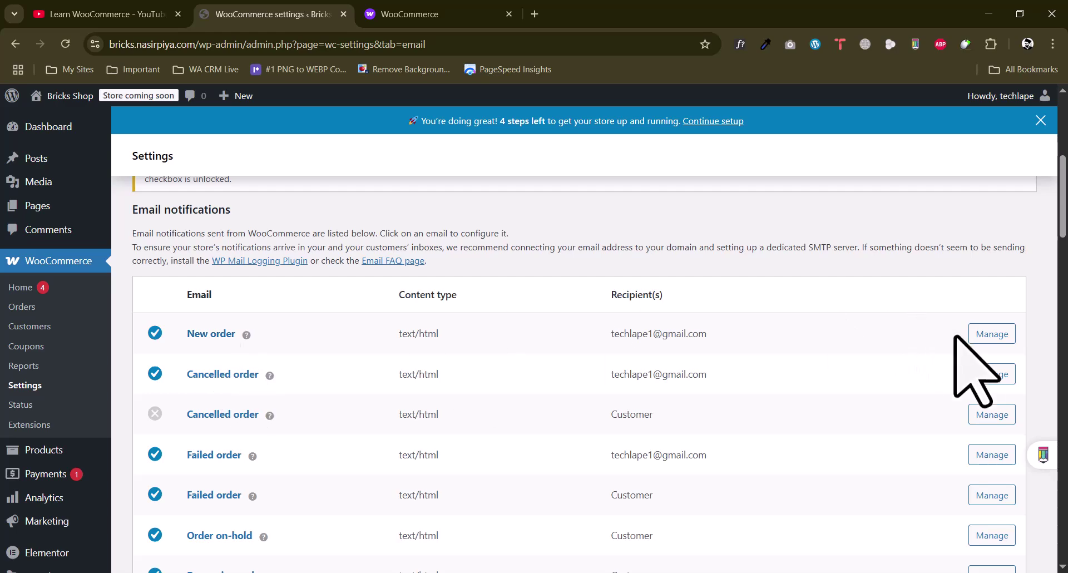
left_click(992, 333)
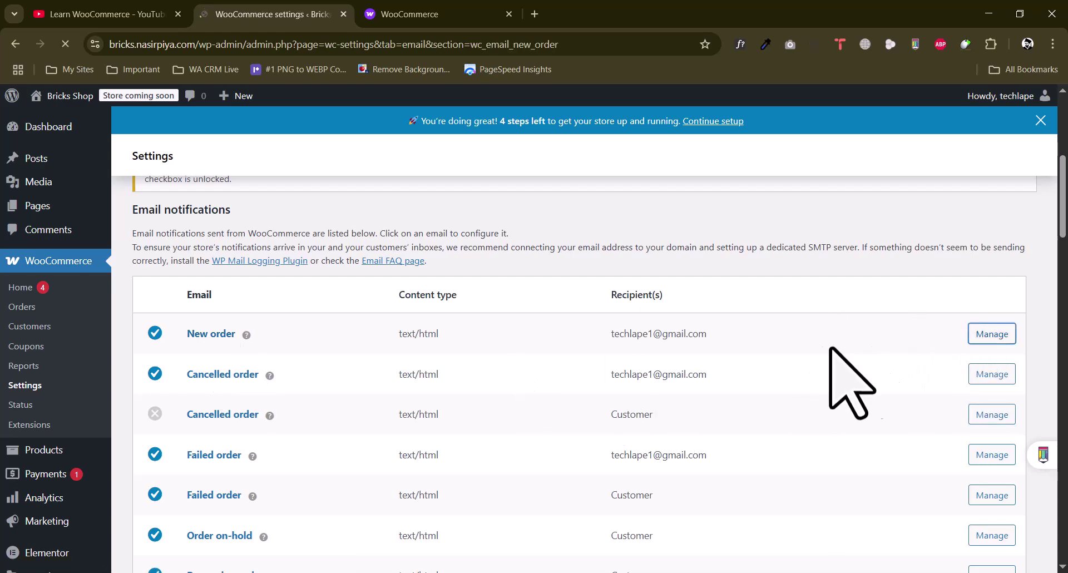
scroll(465, 393, "down", 4)
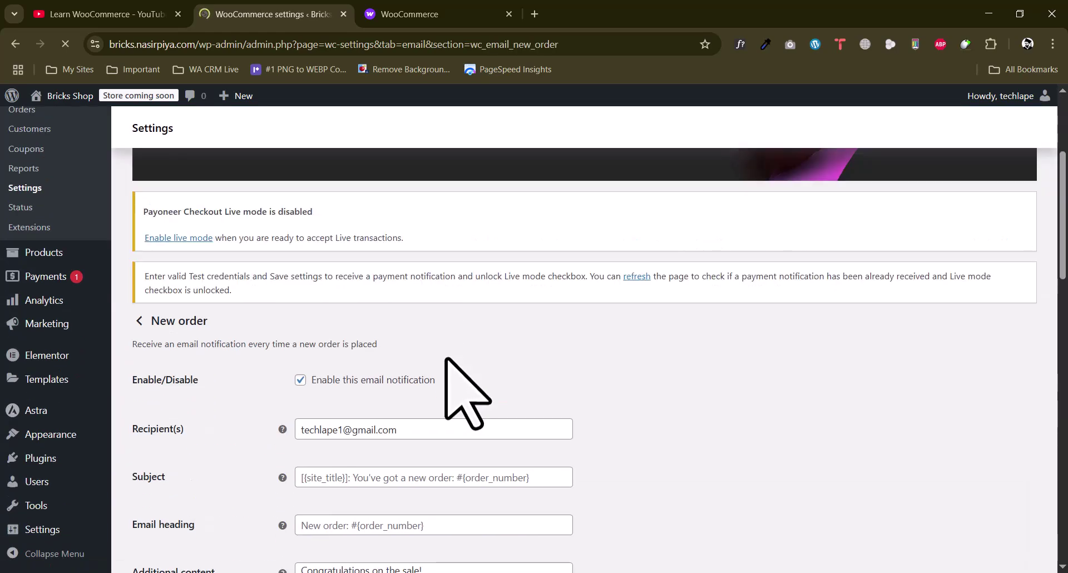
scroll(445, 358, "down", 3)
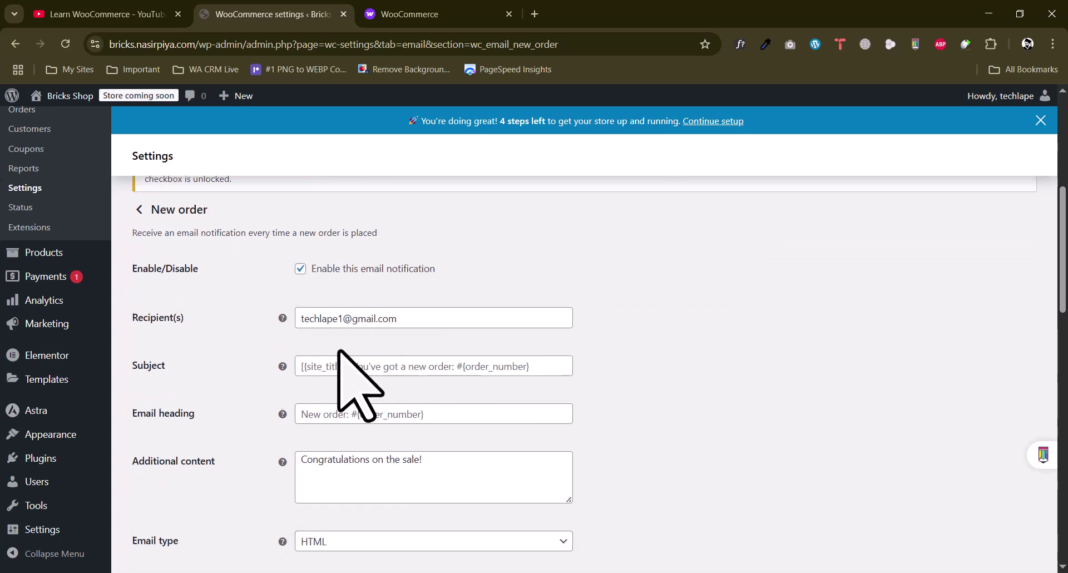
scroll(338, 351, "down", 10)
scroll(381, 322, "down", 3)
scroll(322, 381, "up", 3)
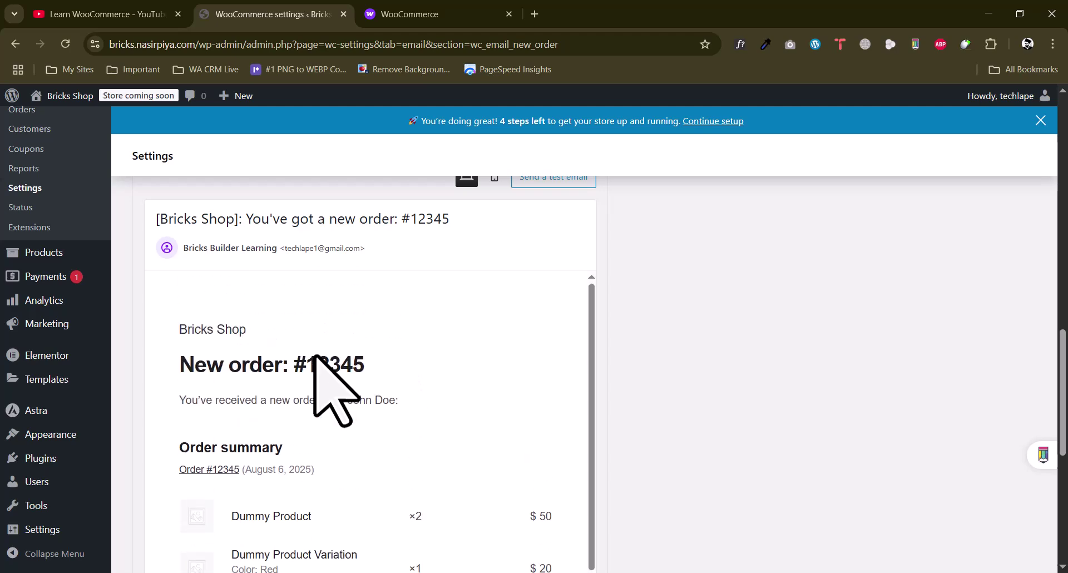
Switch the New order email preview to mobile width and bring up the Send a test email form
left_click_drag(206, 364, 348, 369)
left_click(357, 389)
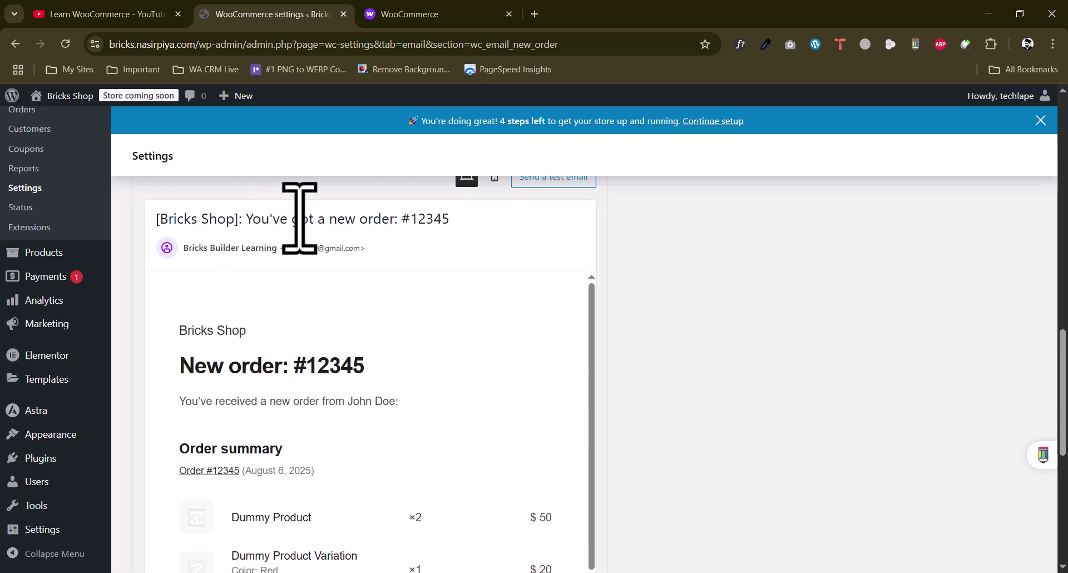
scroll(333, 362, "down", 5)
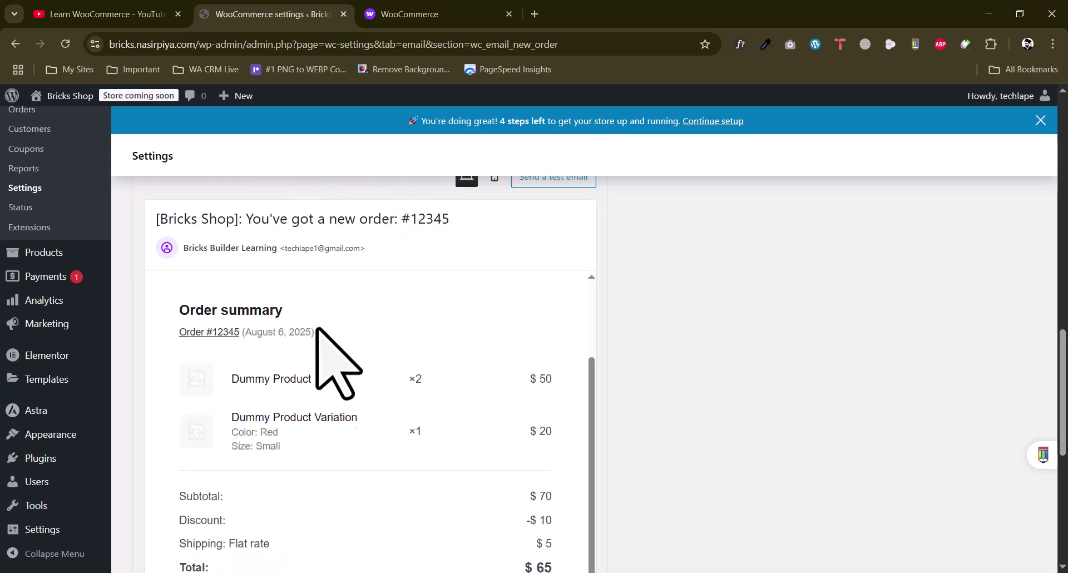
scroll(266, 361, "down", 6)
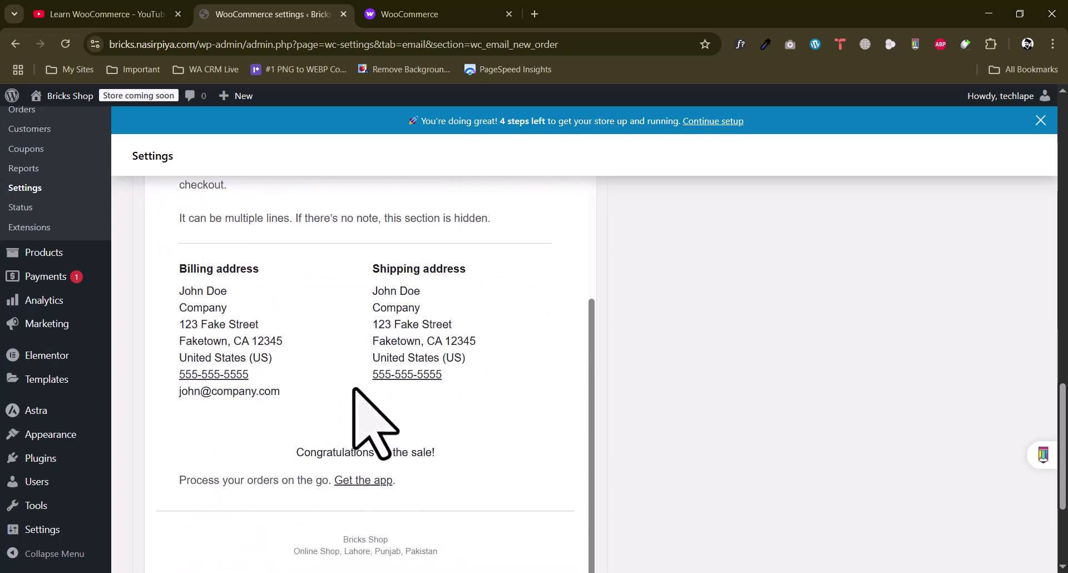
scroll(344, 401, "up", 6)
scroll(651, 264, "up", 5)
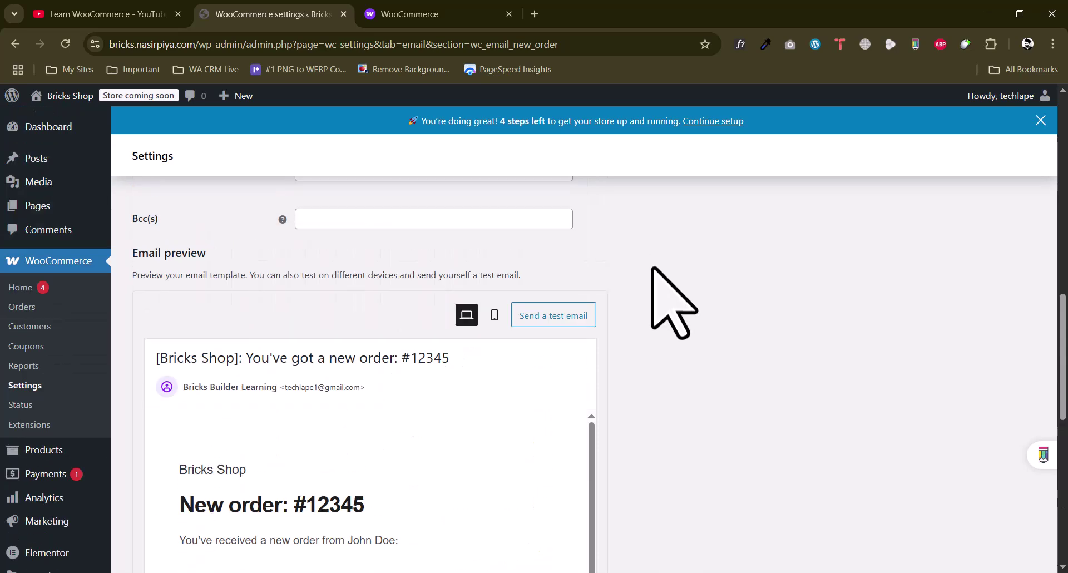
left_click(494, 383)
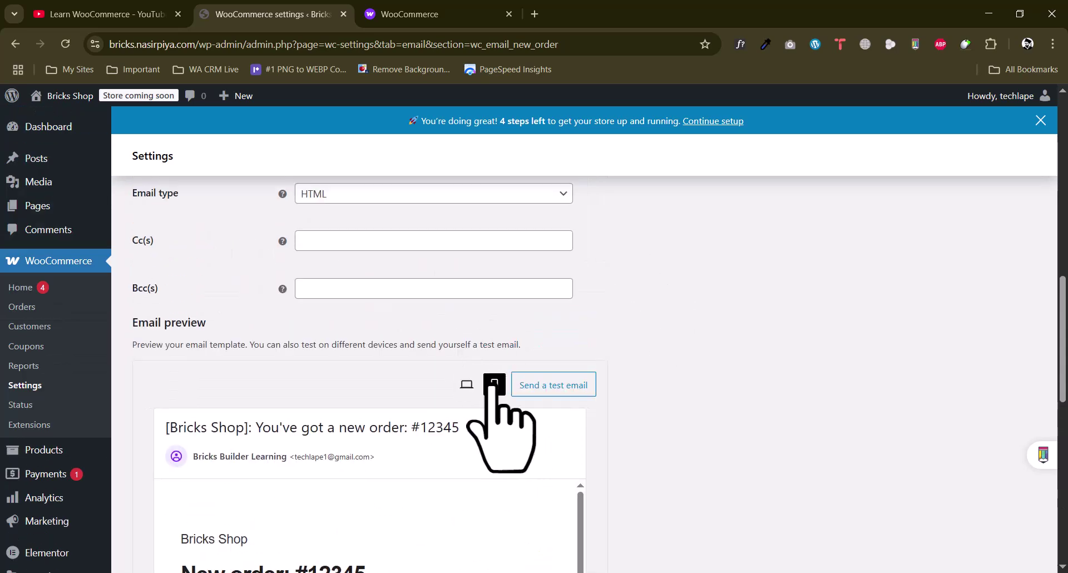
scroll(384, 378, "down", 2)
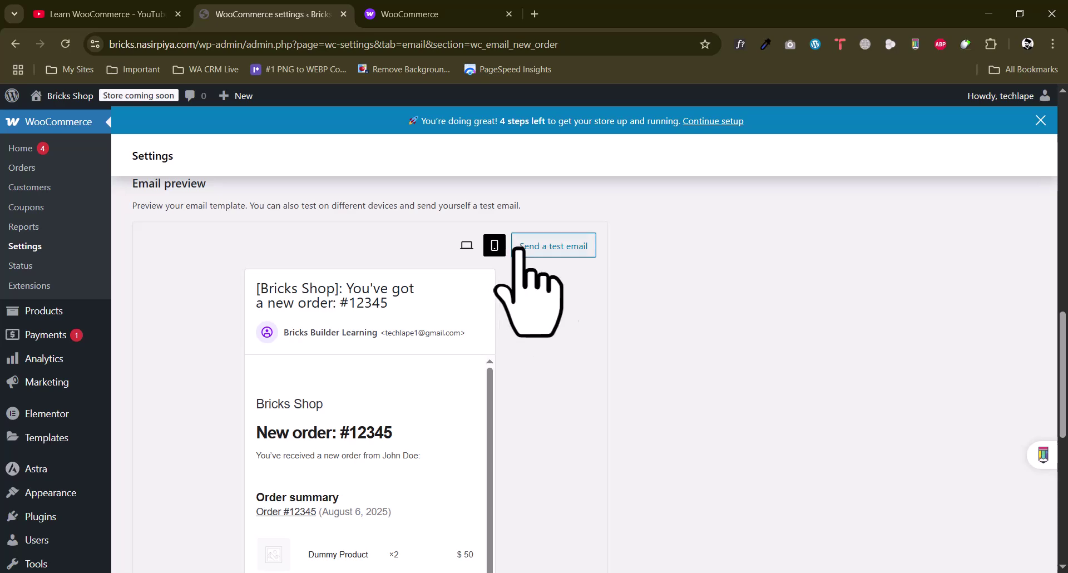
left_click(520, 246)
Send the test New order email to the Gmail recipient address and close the form
left_click(455, 356)
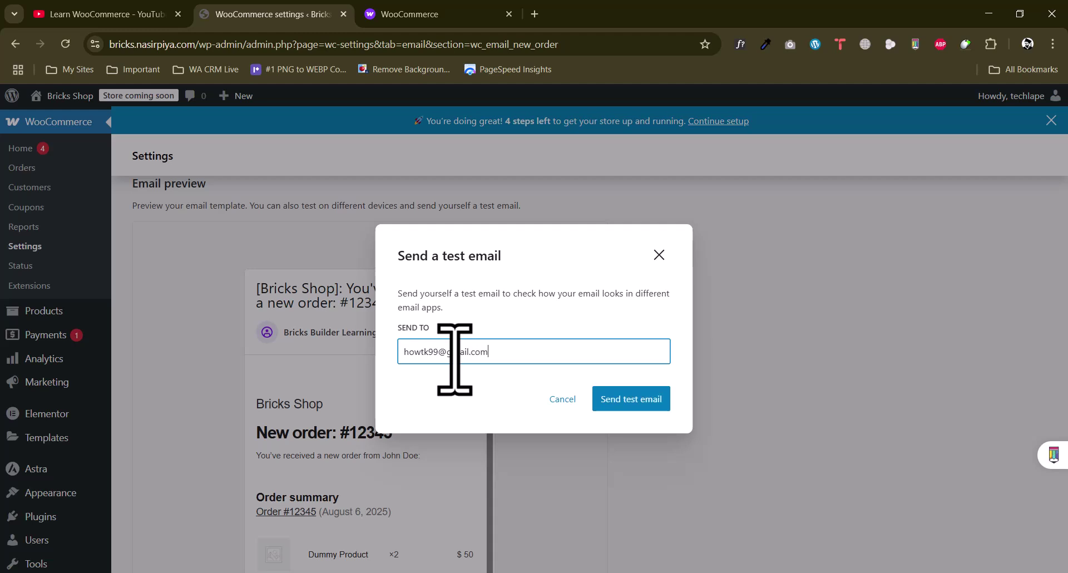
left_click(646, 401)
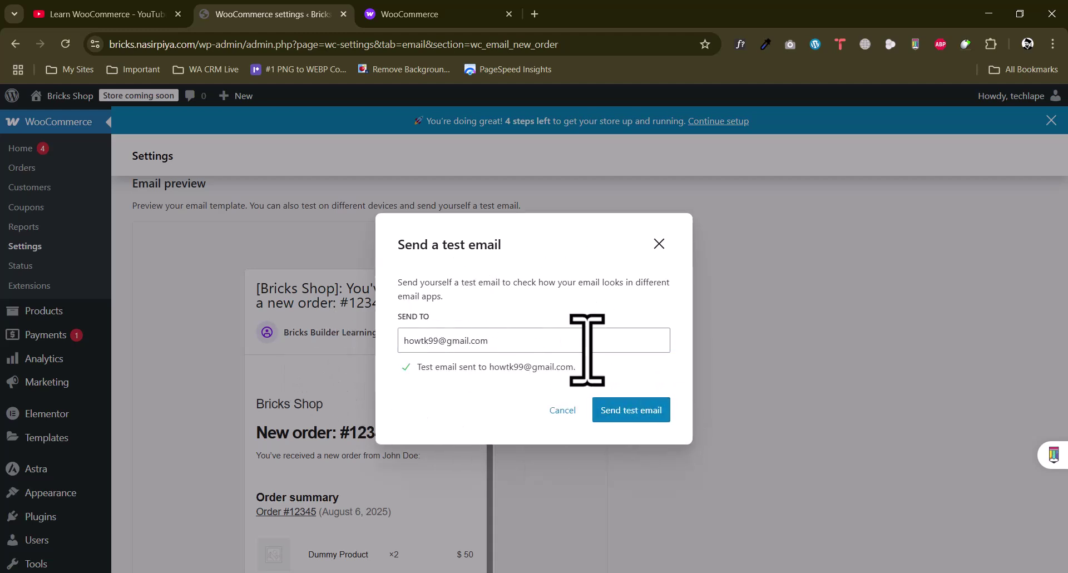
left_click(659, 242)
Open Gmail in a new browser tab
scroll(656, 305, "up", 6)
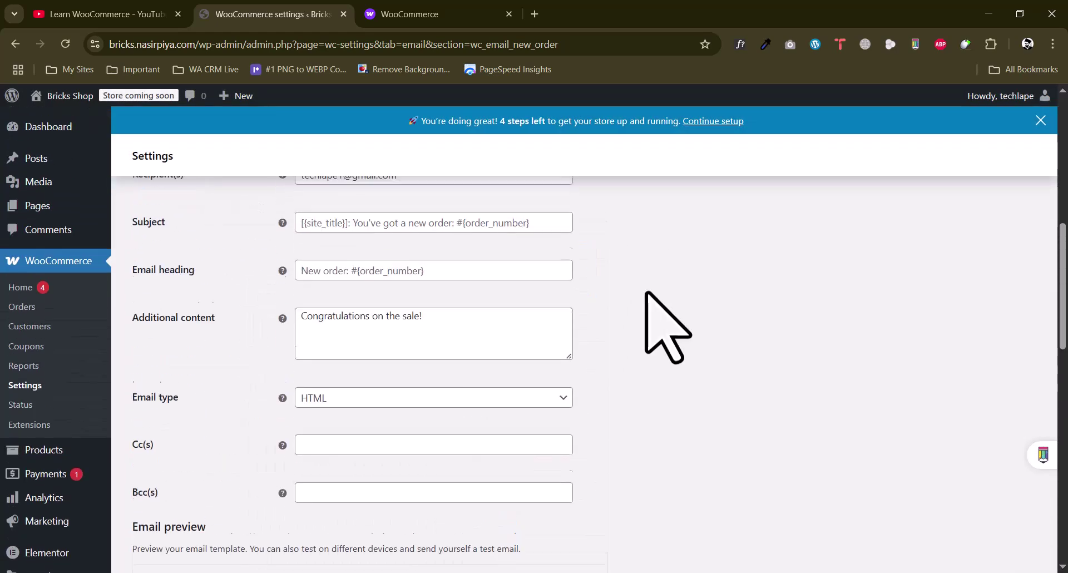
left_click(535, 13)
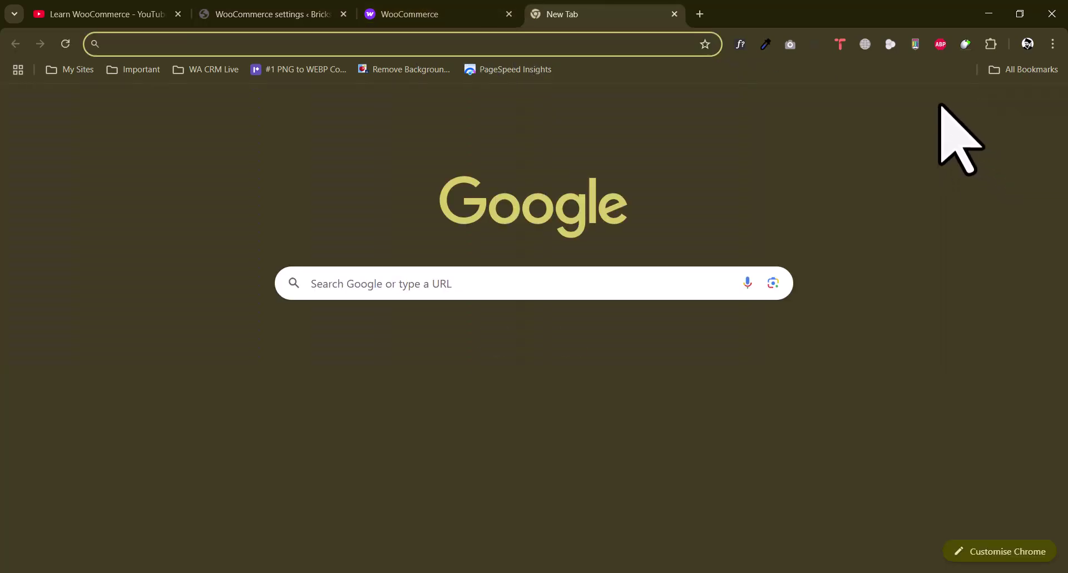
left_click(918, 105)
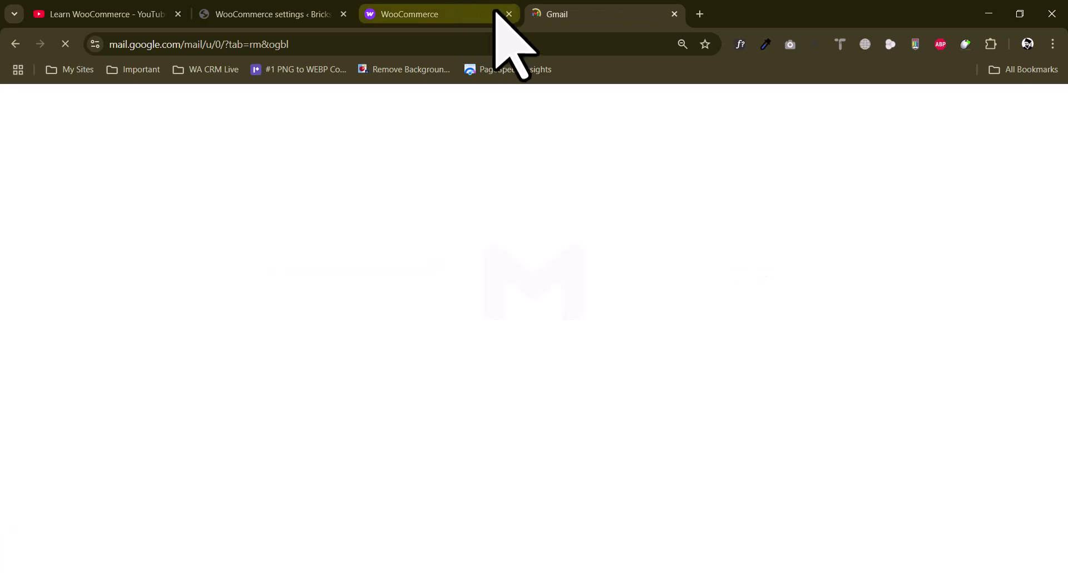
Back in the New order settings, review the default subject, heading and 'Congratulations on the sale!' content
left_click(314, 13)
scroll(198, 357, "up", 9)
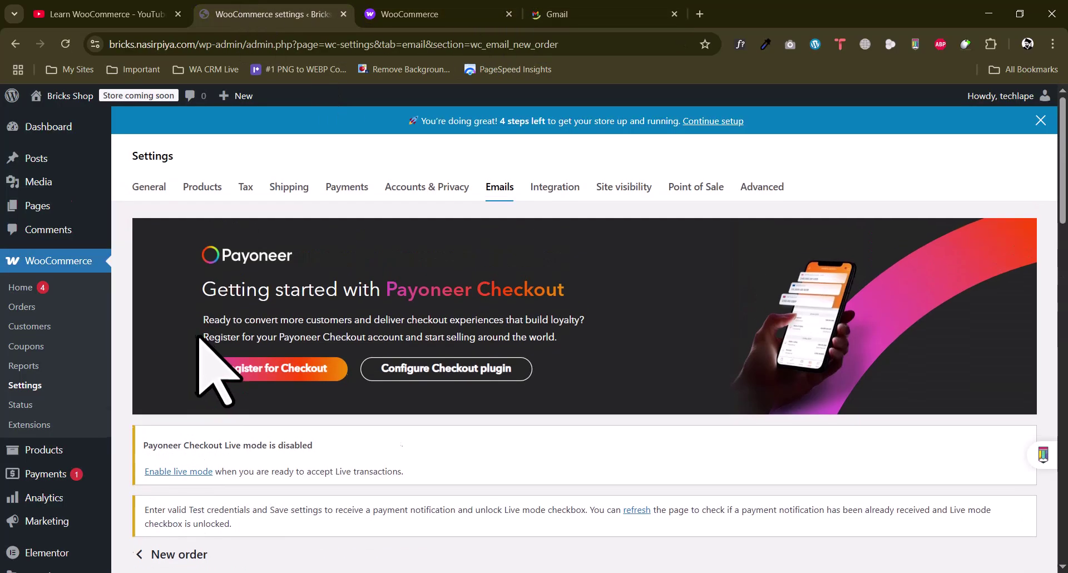
scroll(203, 345, "down", 7)
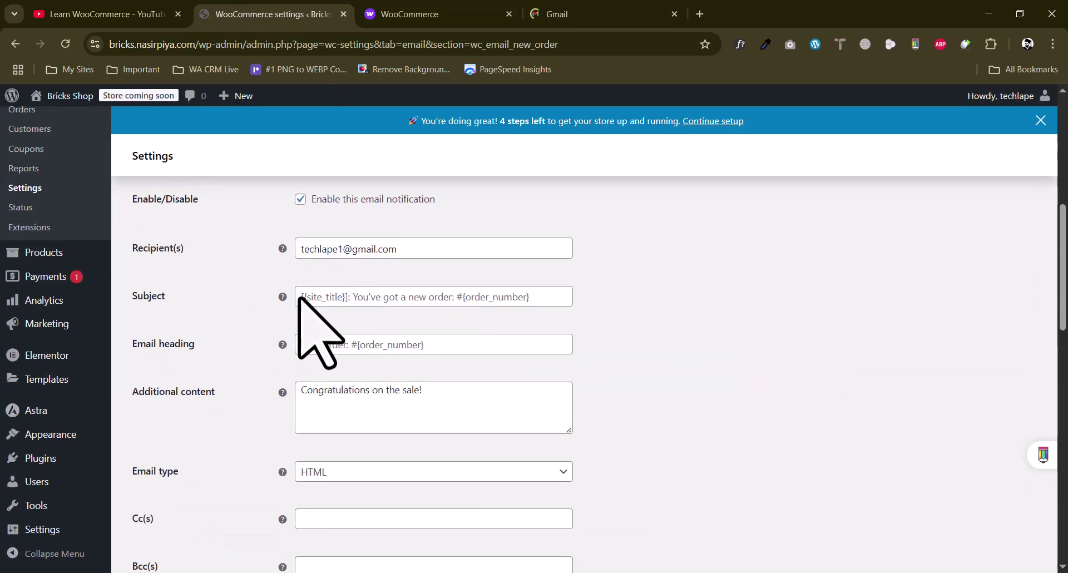
left_click(331, 303)
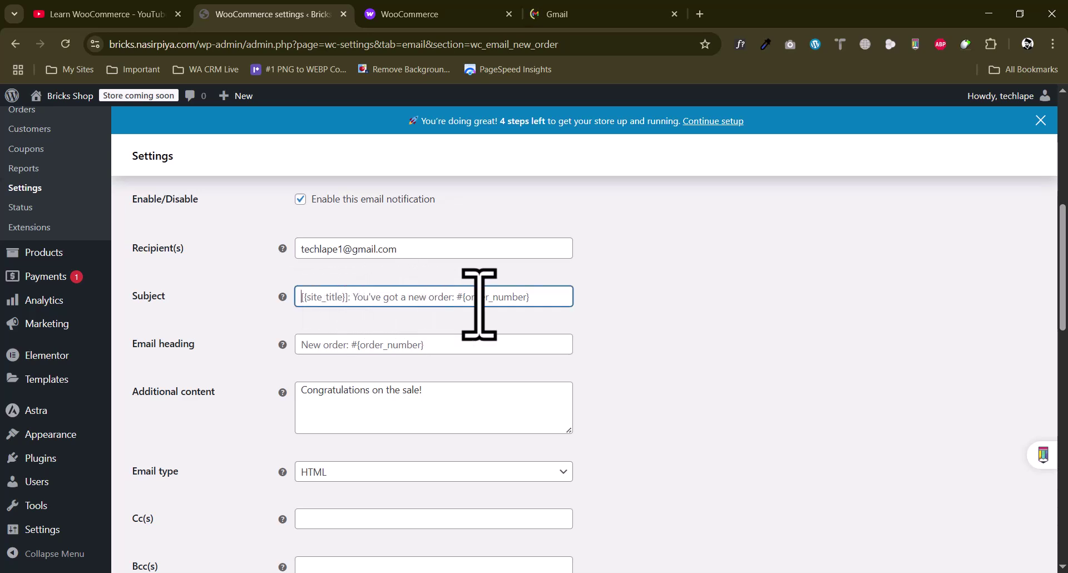
left_click(309, 345)
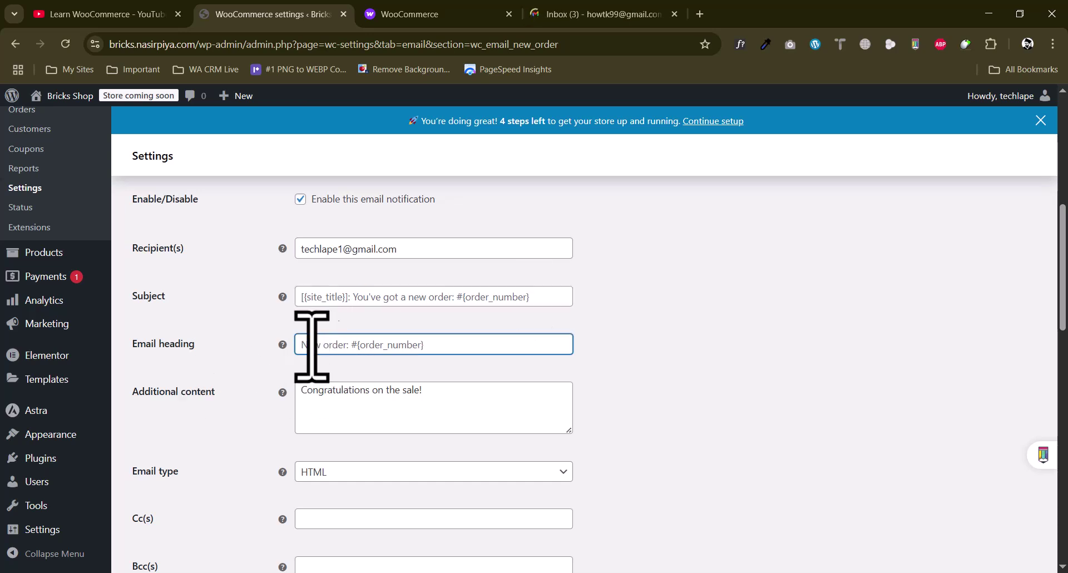
left_click_drag(410, 398, 295, 398)
scroll(250, 409, "down", 1)
scroll(250, 388, "down", 10)
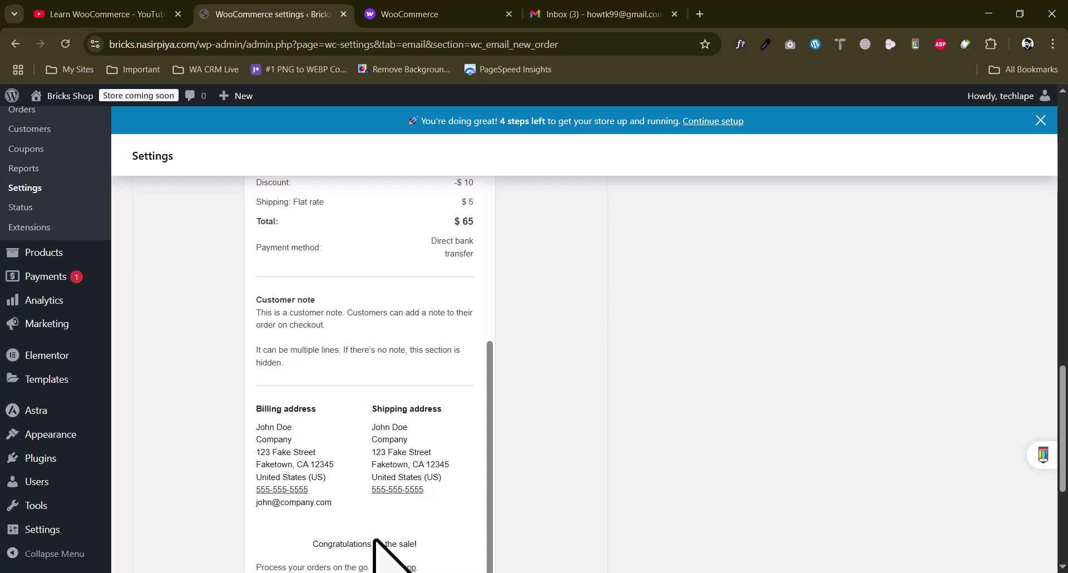
scroll(245, 406, "up", 10)
left_click(354, 403)
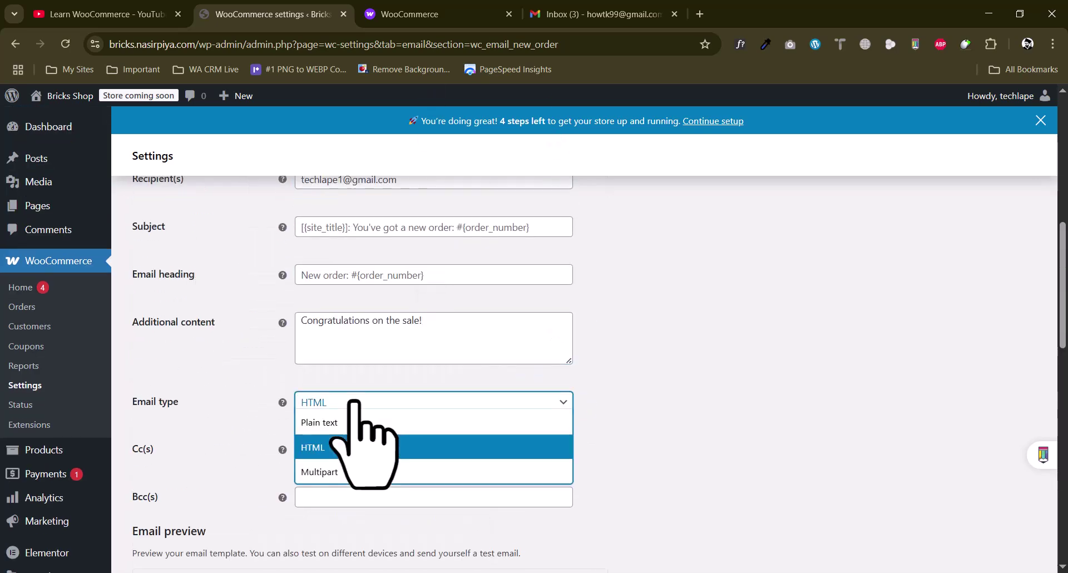
left_click(338, 422)
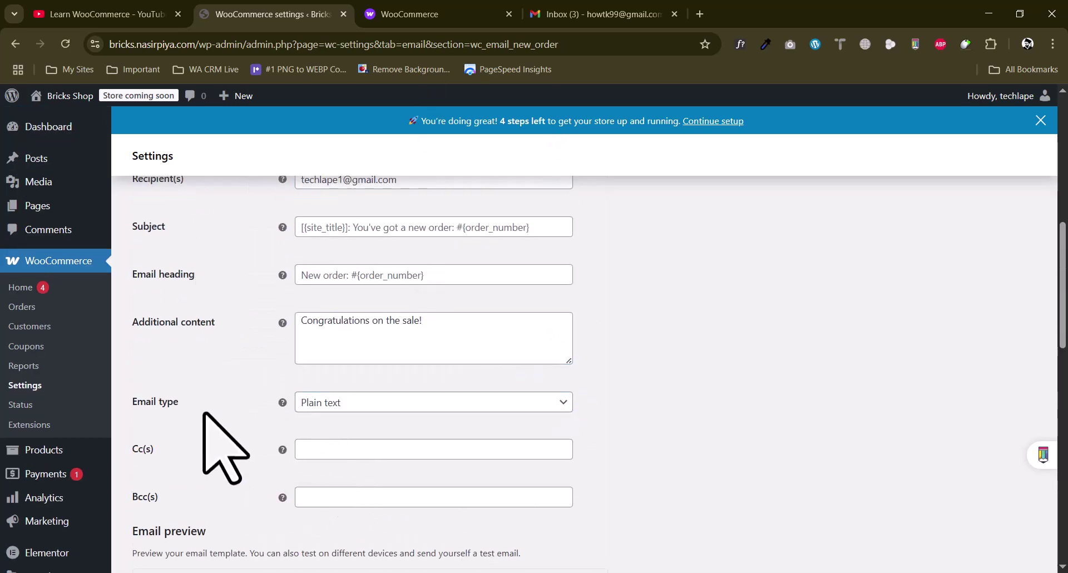
scroll(251, 411, "down", 1)
left_click(340, 334)
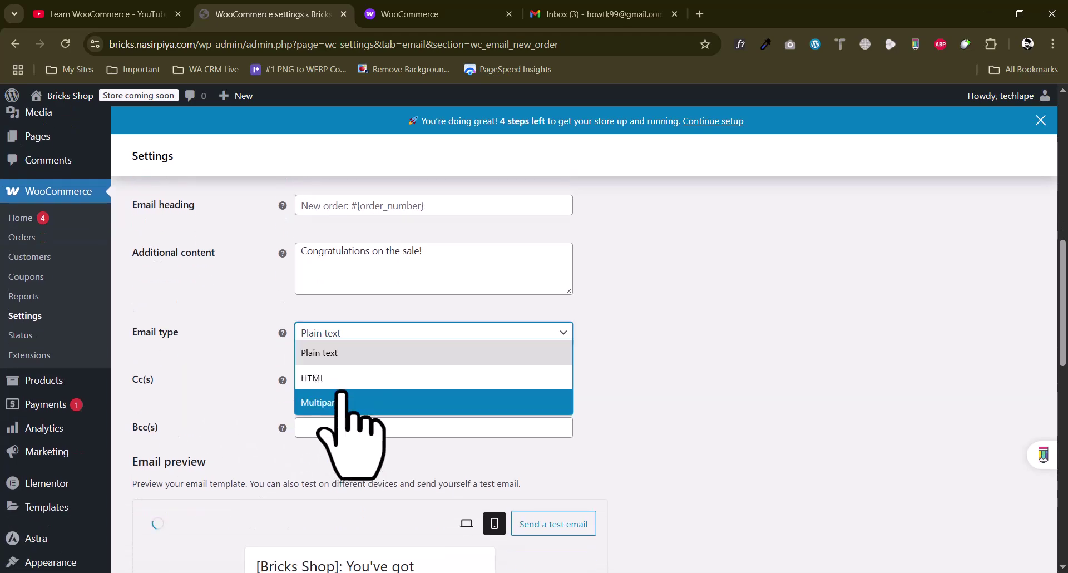
left_click(197, 354)
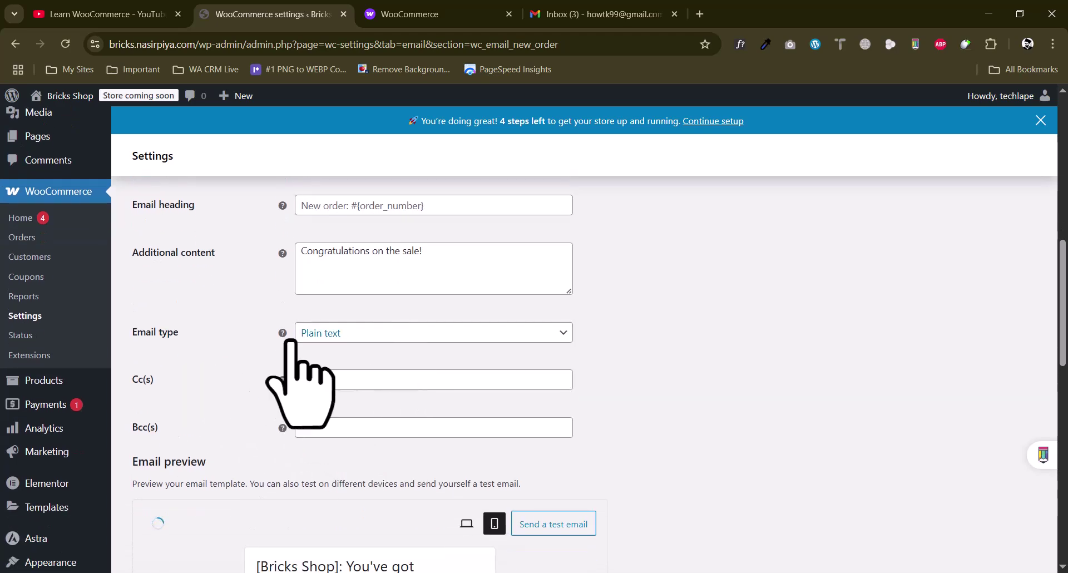
left_click(303, 381)
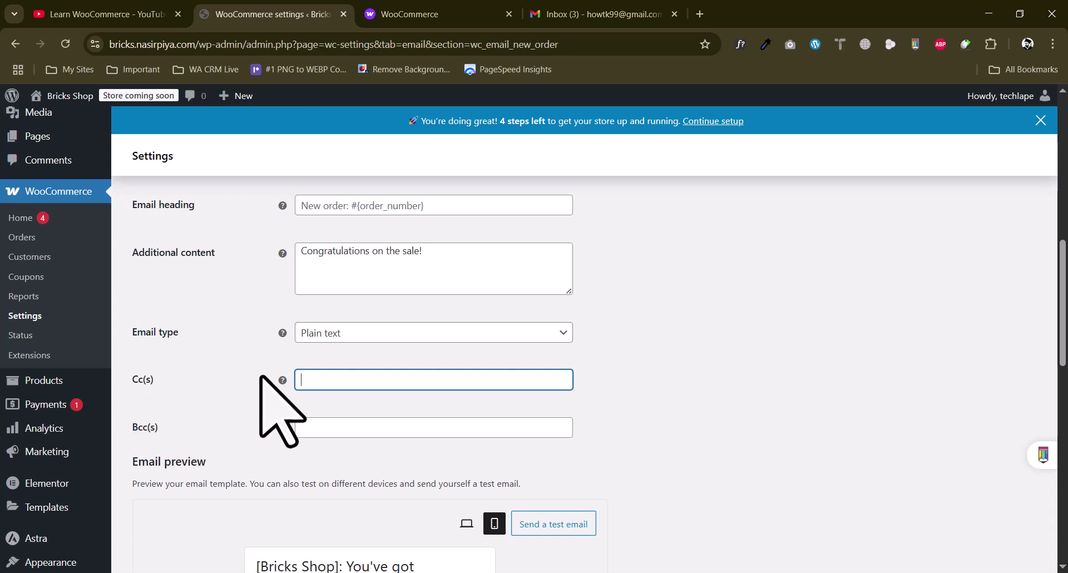
mouse_move(280, 380)
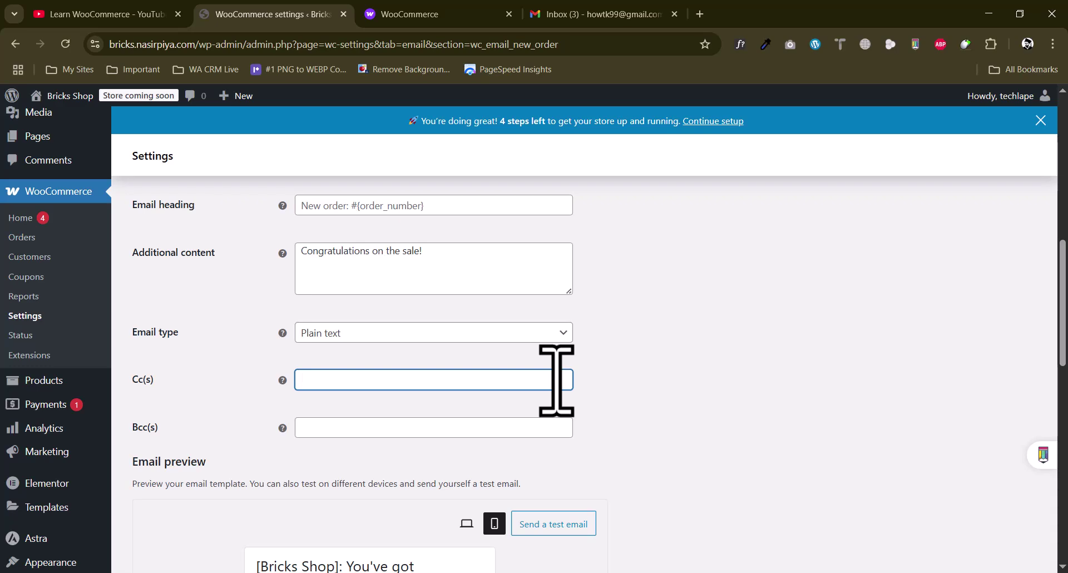
scroll(393, 394, "down", 2)
left_click(323, 288)
left_click(252, 312)
scroll(790, 324, "down", 5)
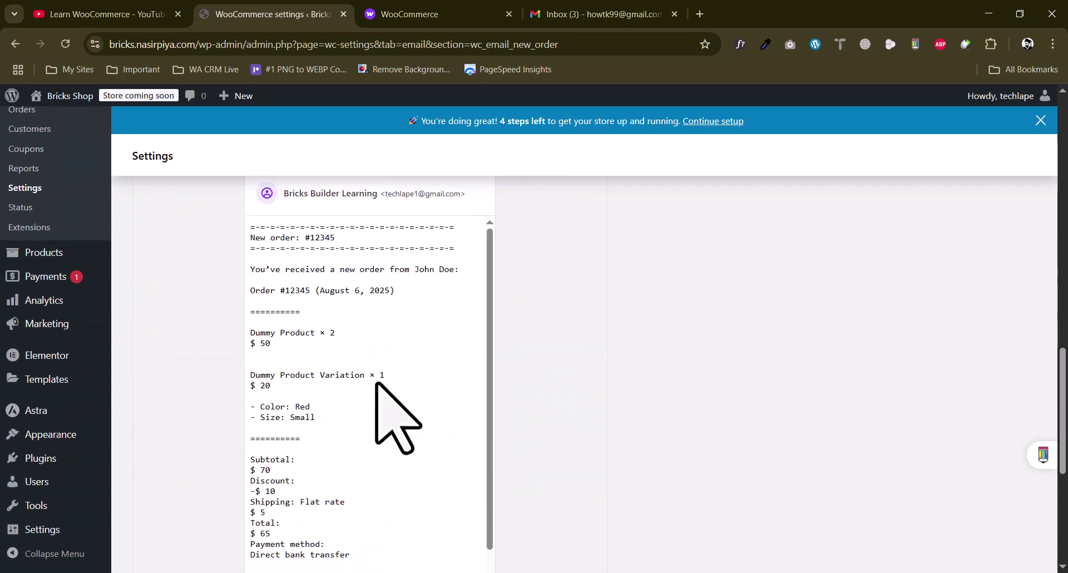
scroll(370, 382, "up", 4)
scroll(368, 382, "up", 7)
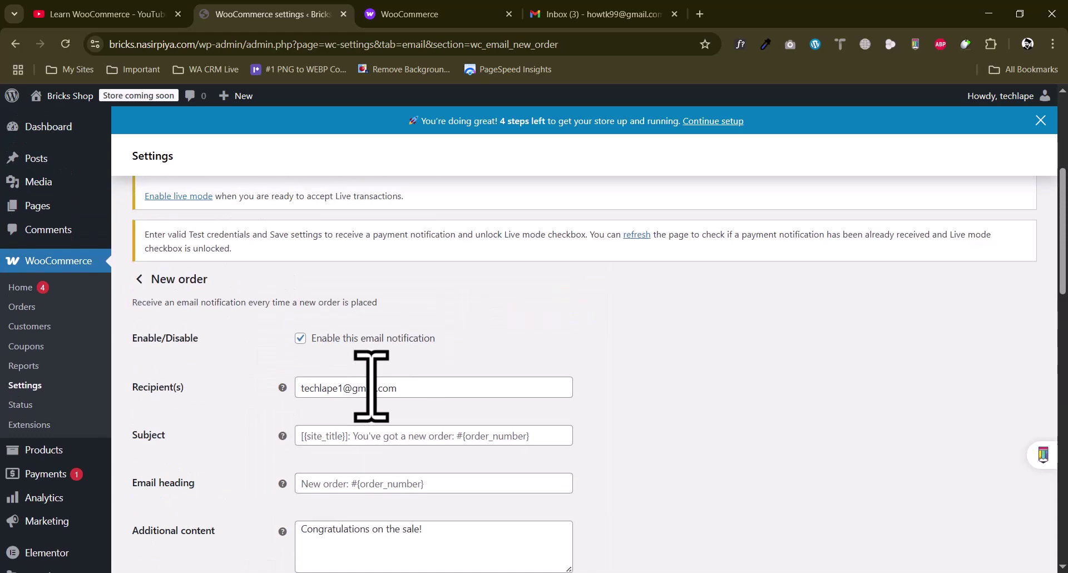
scroll(369, 382, "down", 4)
scroll(370, 370, "down", 1)
left_click(345, 333)
left_click(323, 373)
scroll(247, 376, "down", 5)
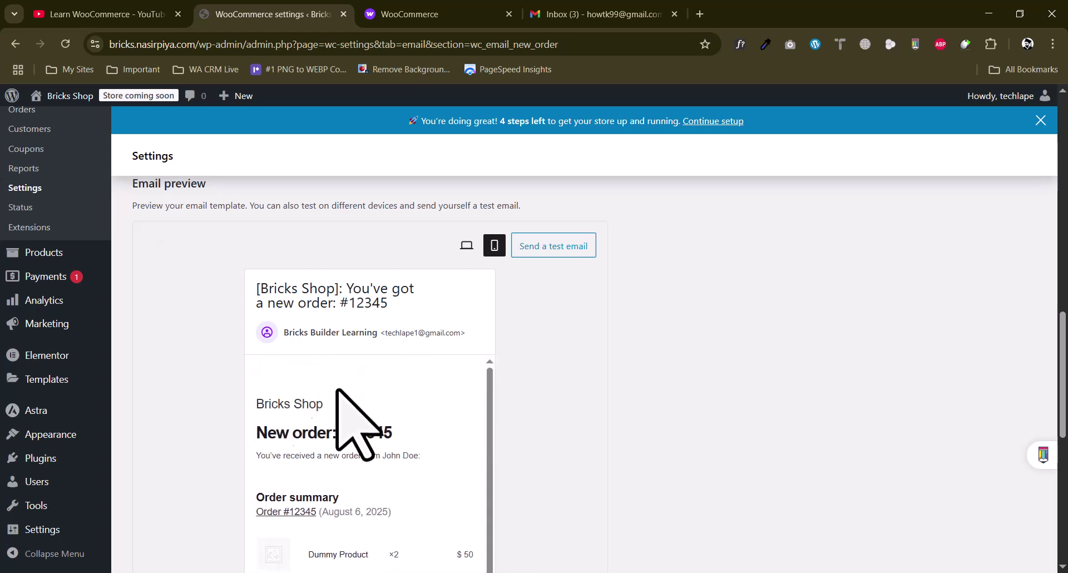
scroll(286, 393, "down", 4)
scroll(488, 382, "up", 10)
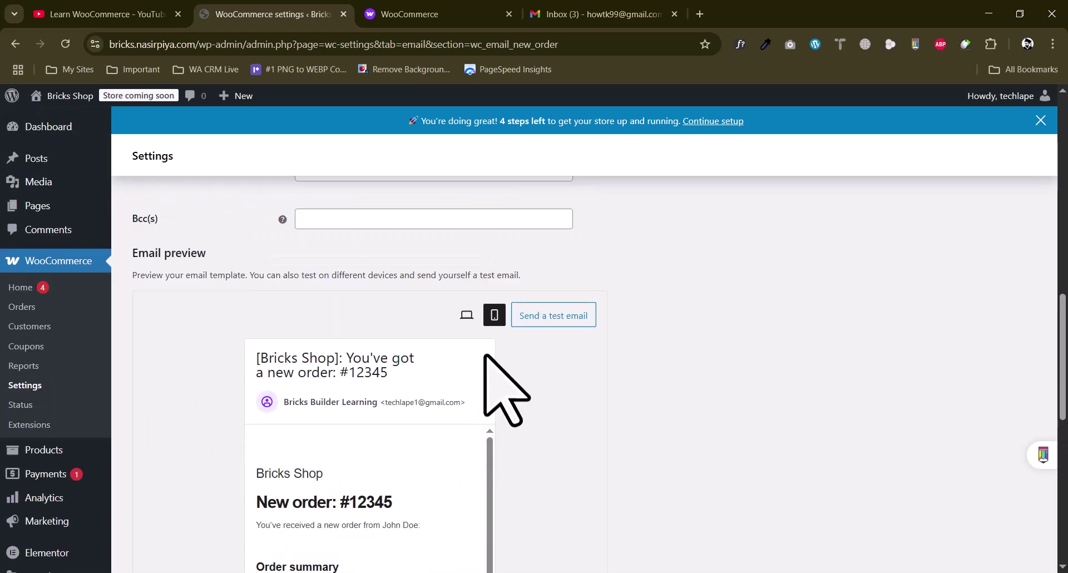
scroll(654, 344, "down", 10)
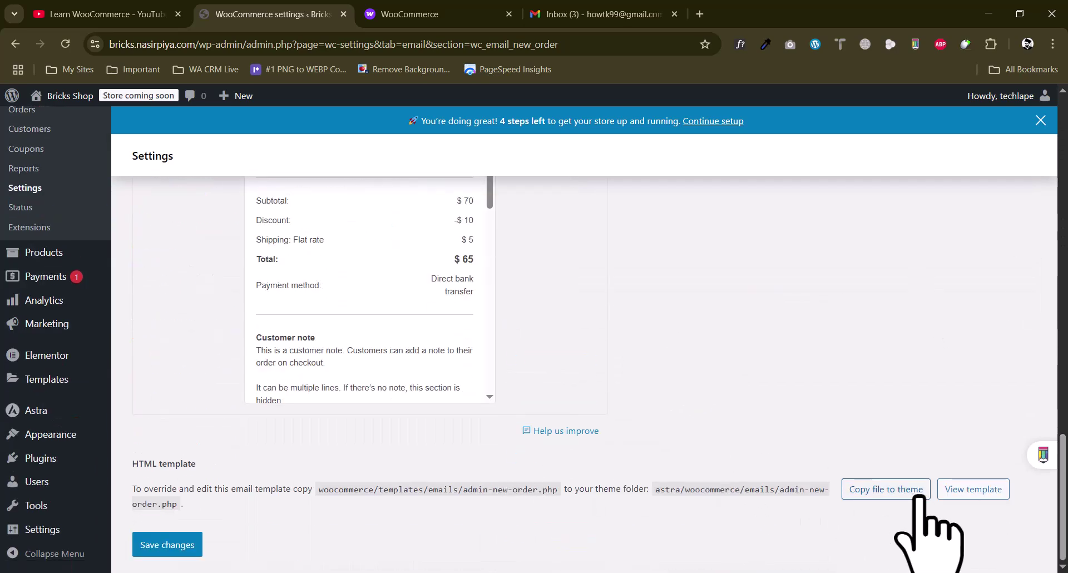
Look over the HTML template section, then save the New order email settings
left_click_drag(152, 464, 332, 472)
left_click_drag(640, 495, 813, 492)
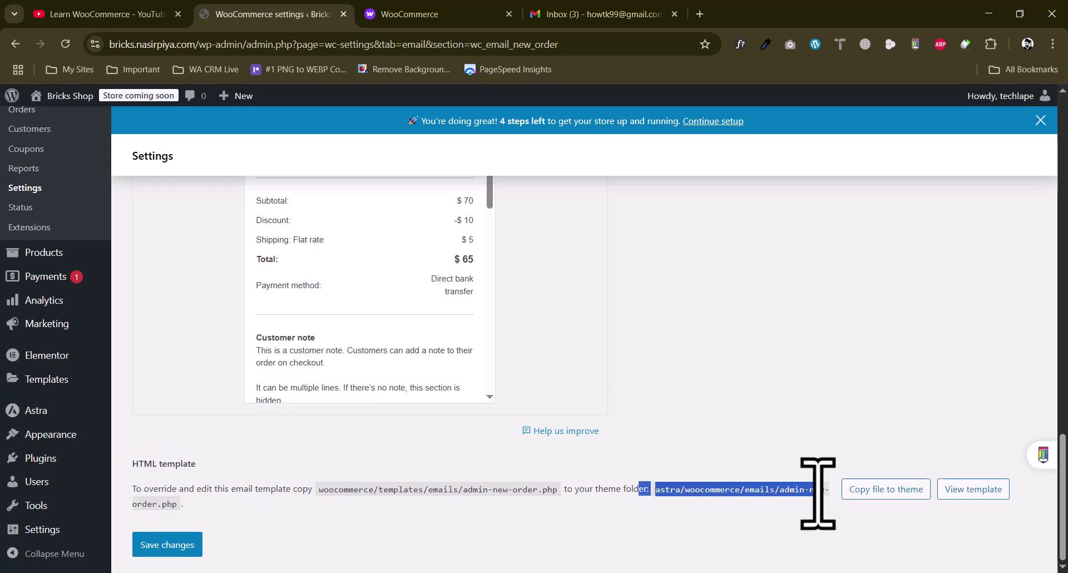
left_click(609, 487)
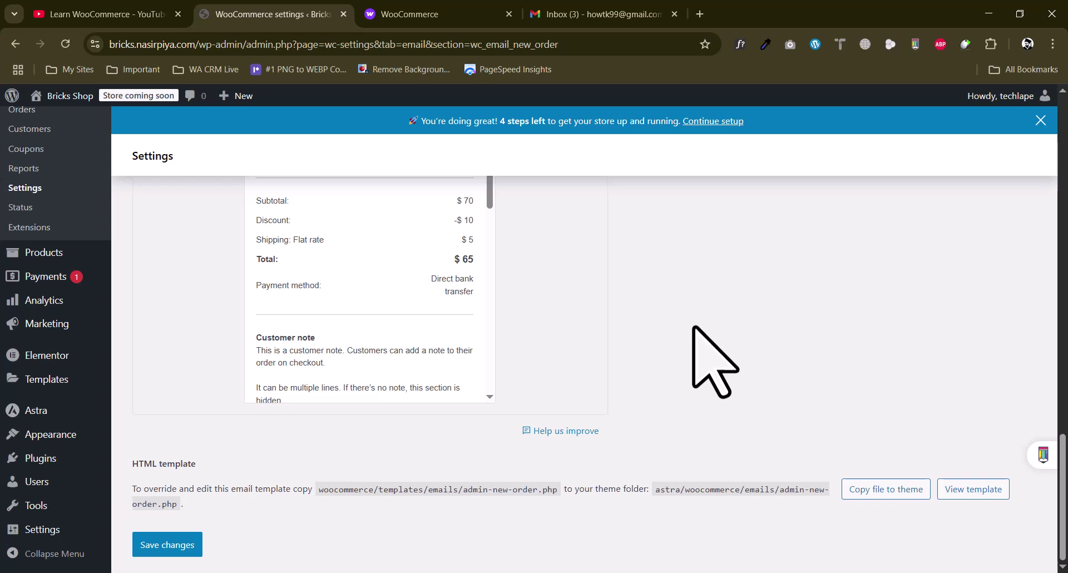
left_click(188, 542)
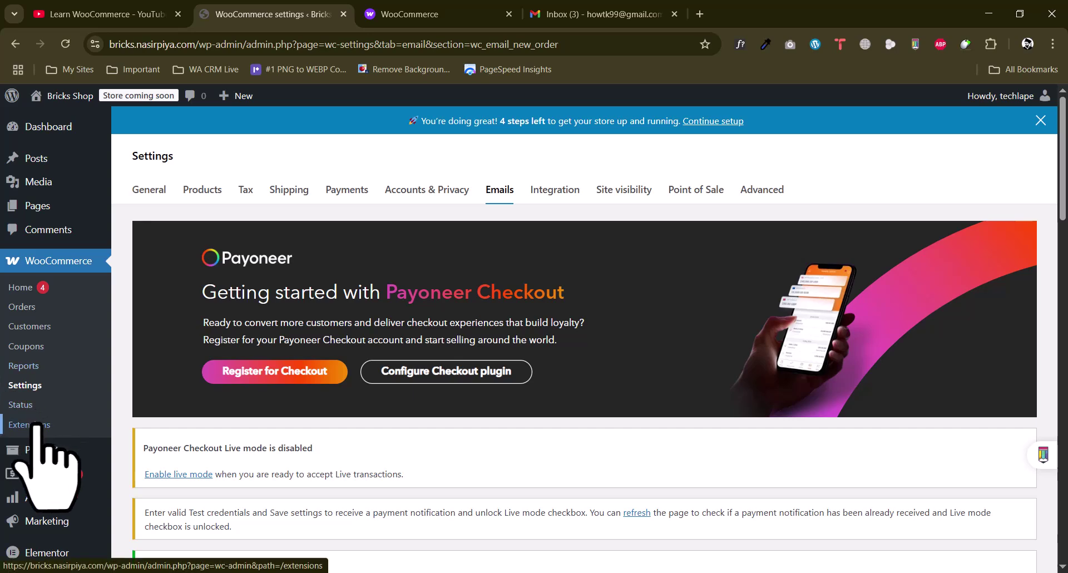
scroll(33, 445, "down", 2)
mouse_move(22, 314)
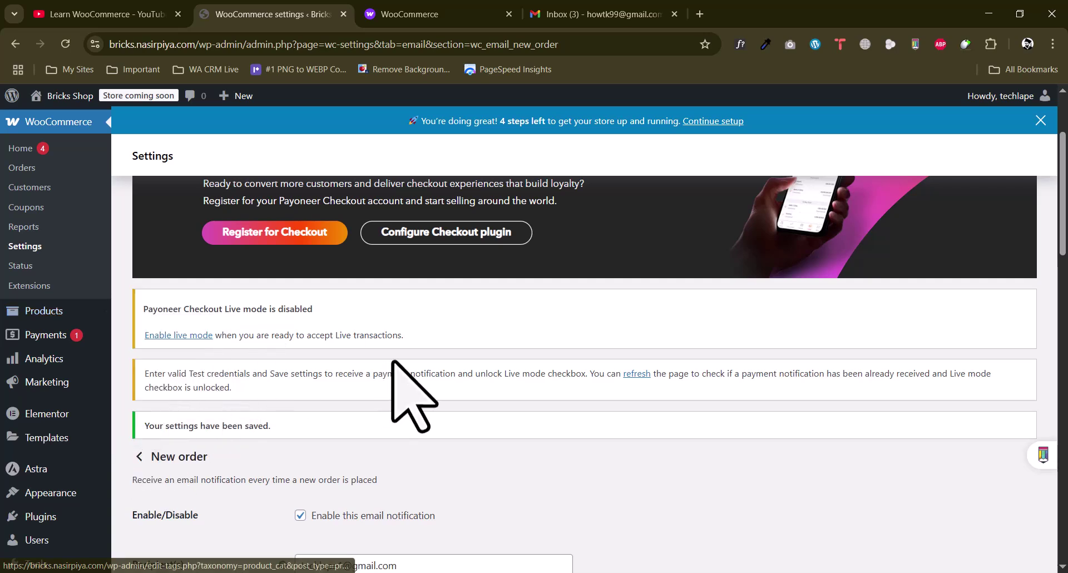
scroll(409, 392, "up", 2)
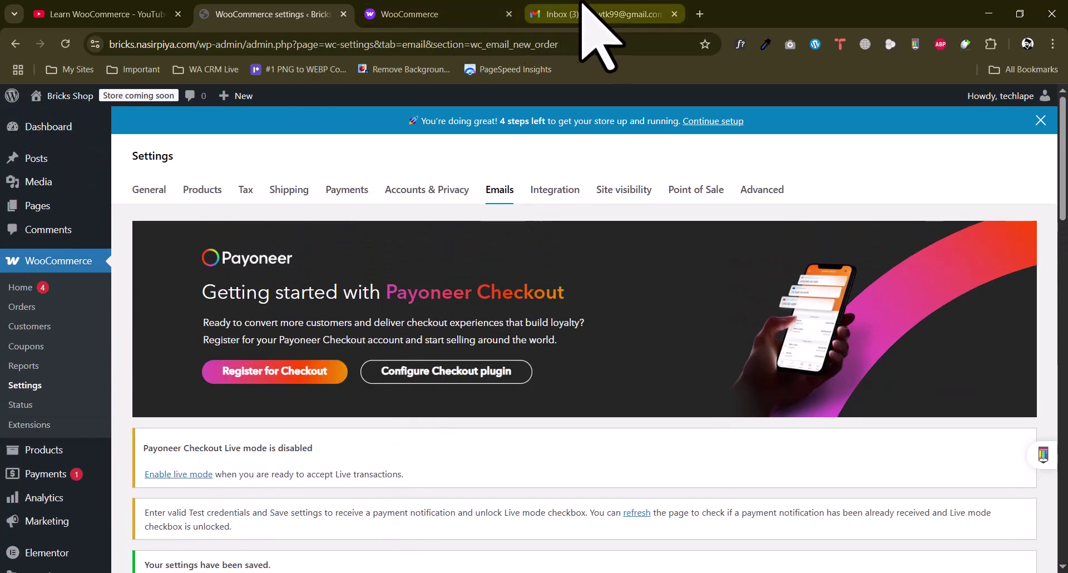
left_click(536, 13)
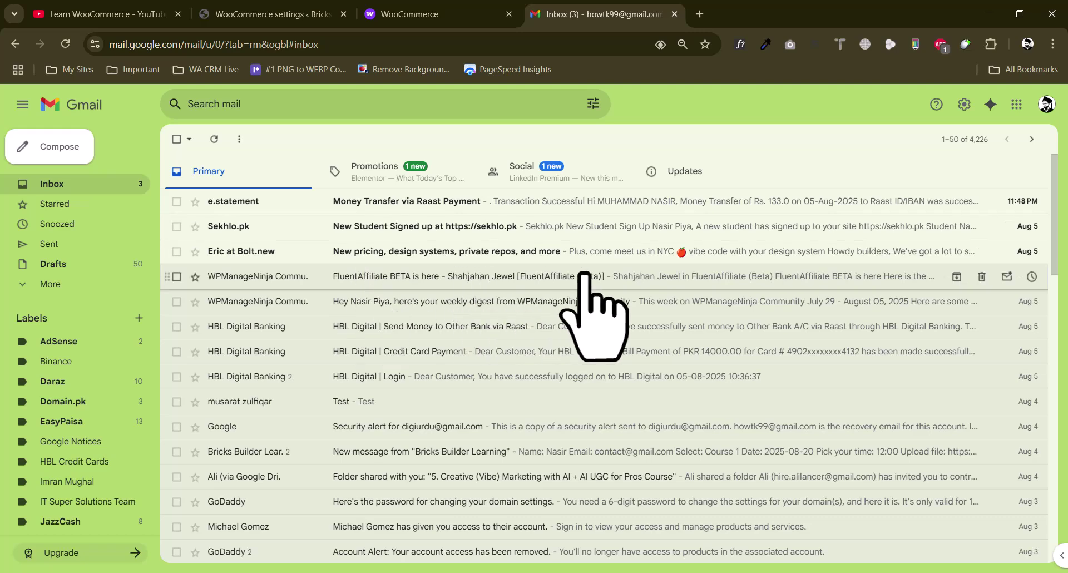
left_click(53, 281)
left_click(11, 384)
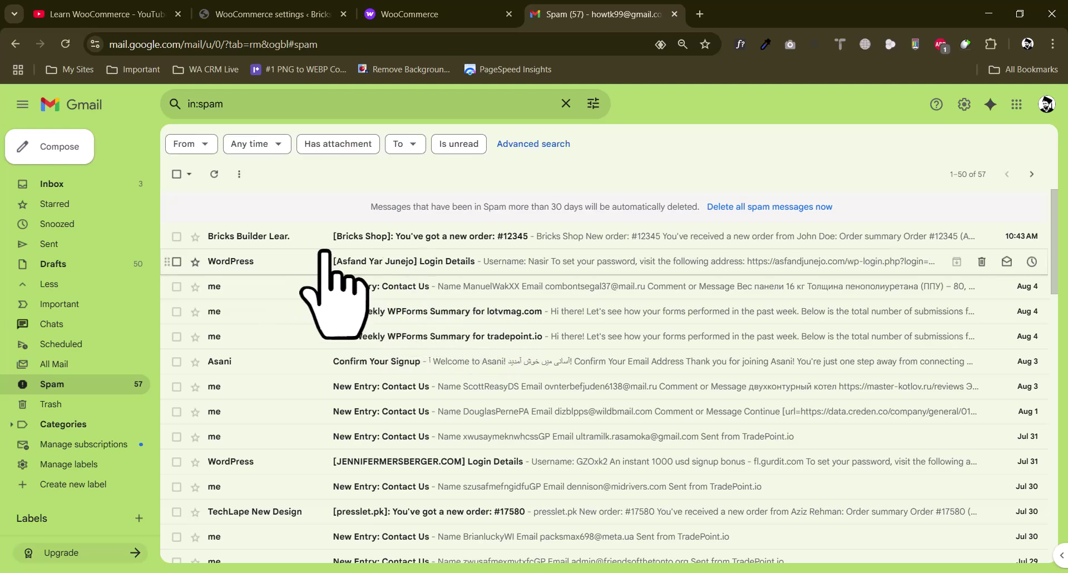
left_click(55, 261)
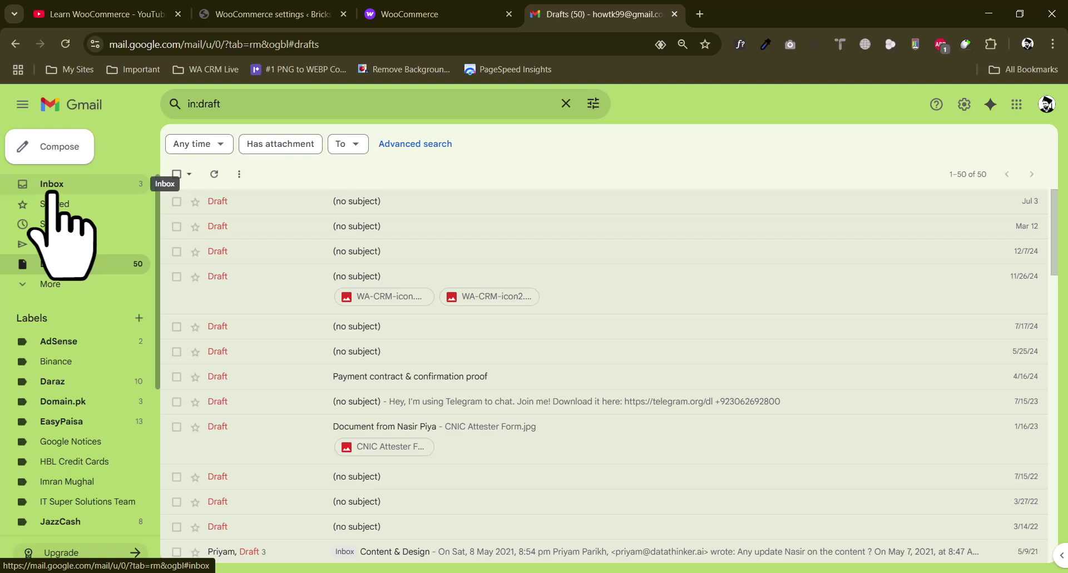
left_click(52, 188)
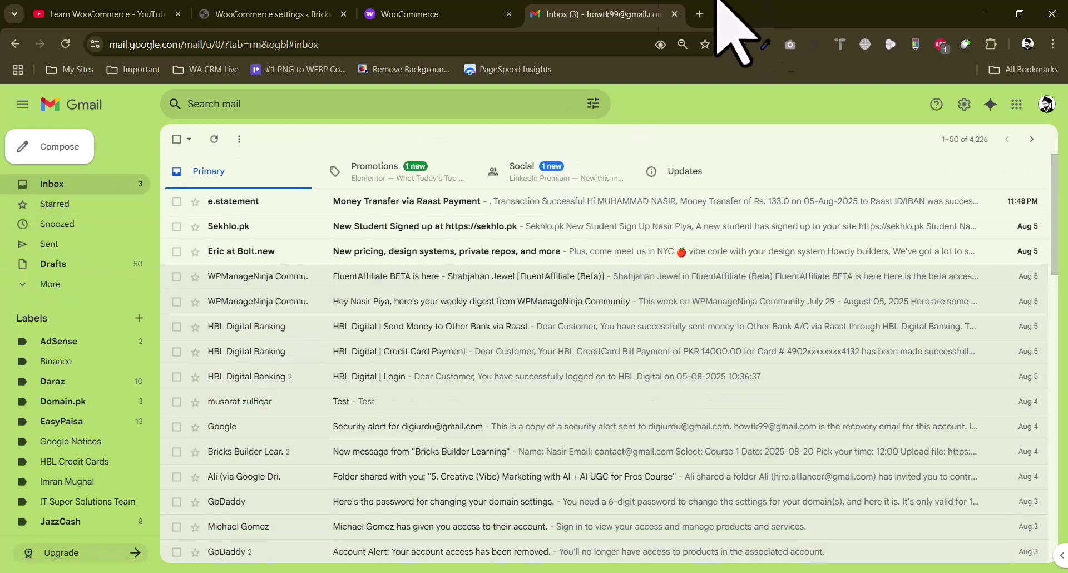
left_click(425, 12)
Switch from the WooCommerce tab to the Learn WooCommerce playlist and open the Digi Urdu channel
left_click(266, 14)
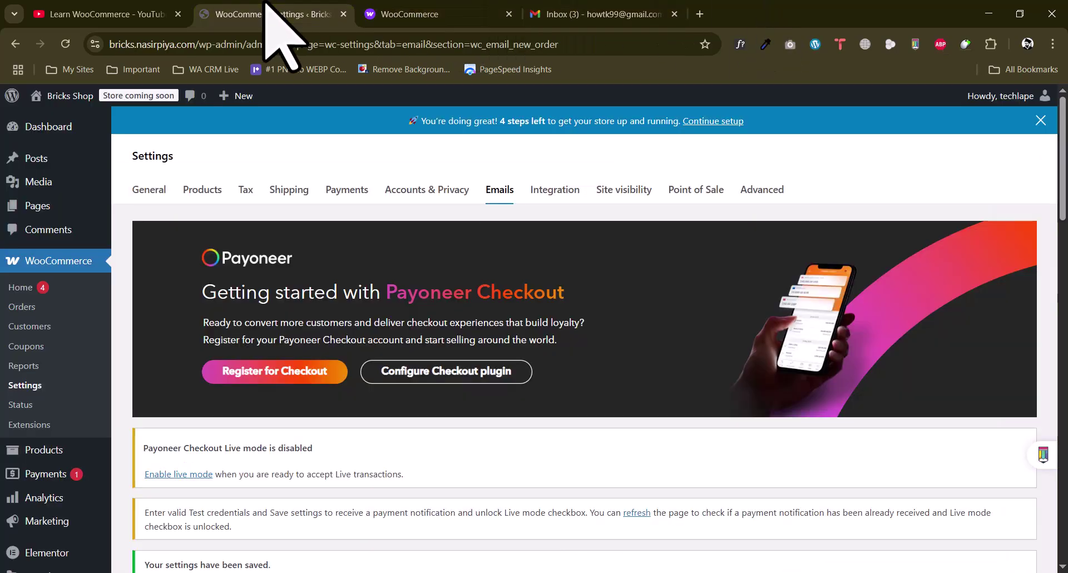
left_click(83, 11)
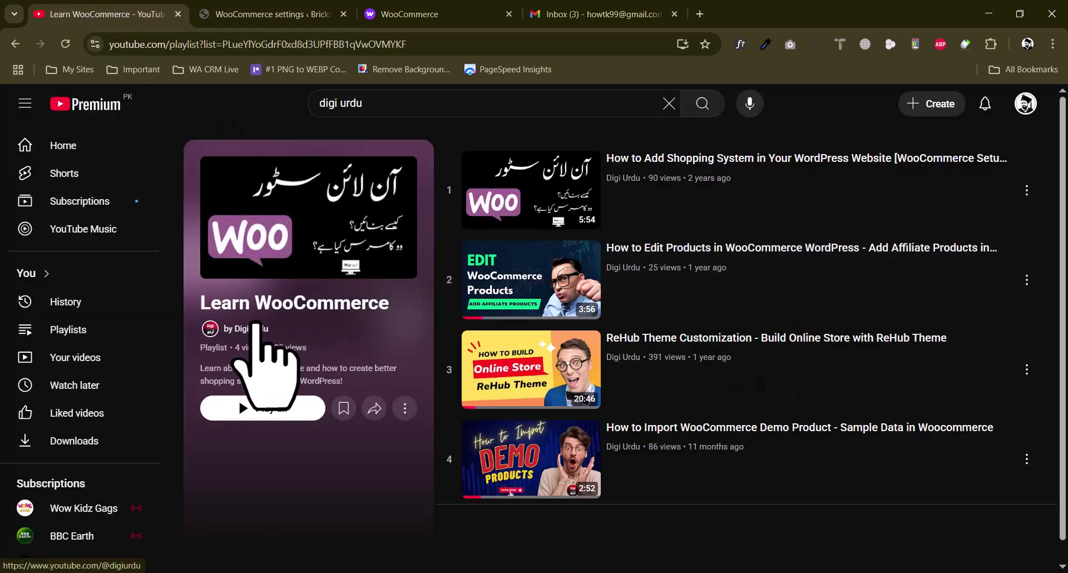
left_click(245, 12)
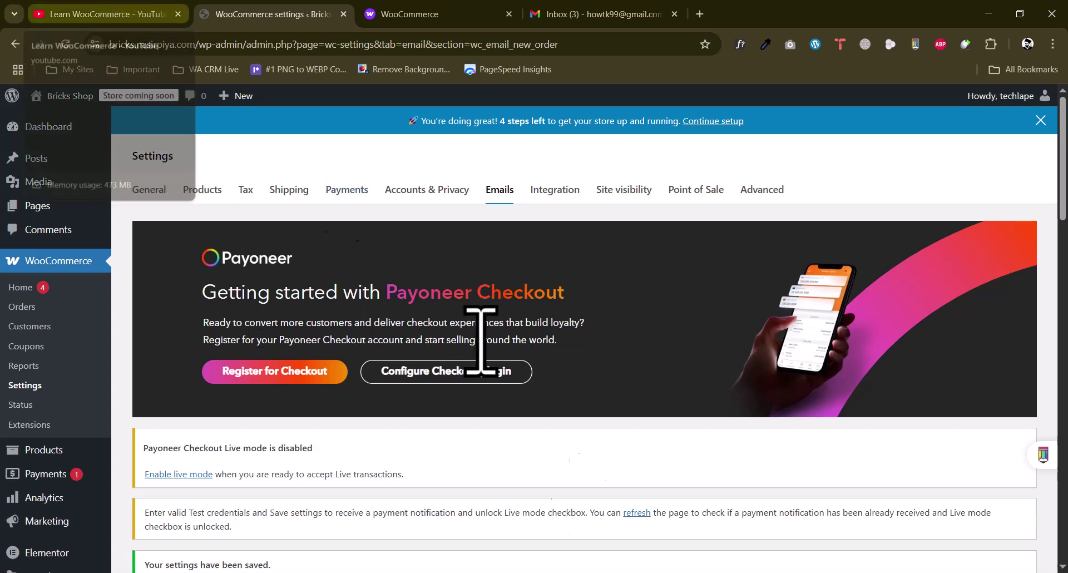
left_click(114, 12)
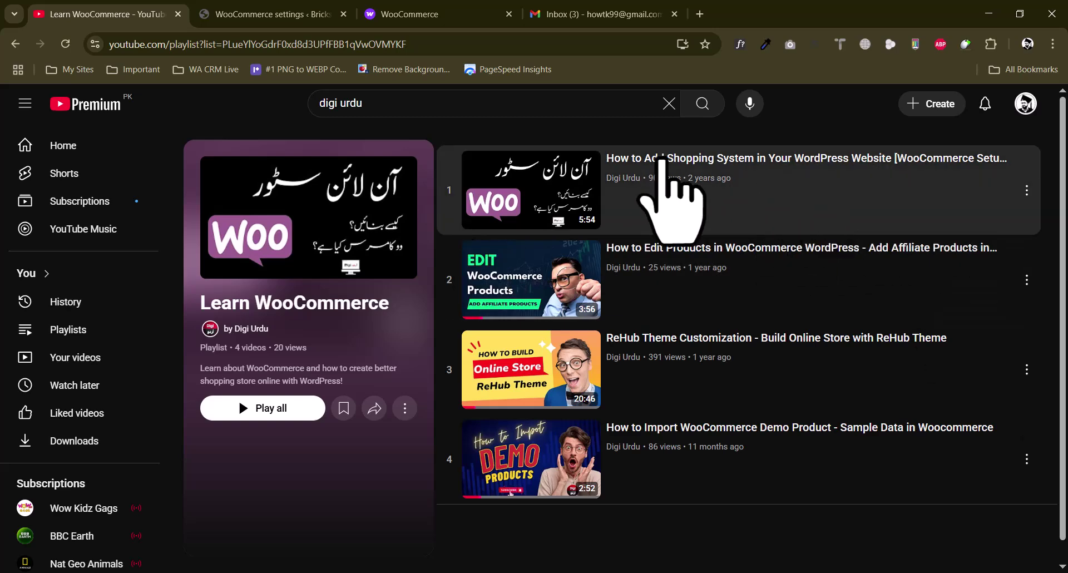
left_click(258, 329)
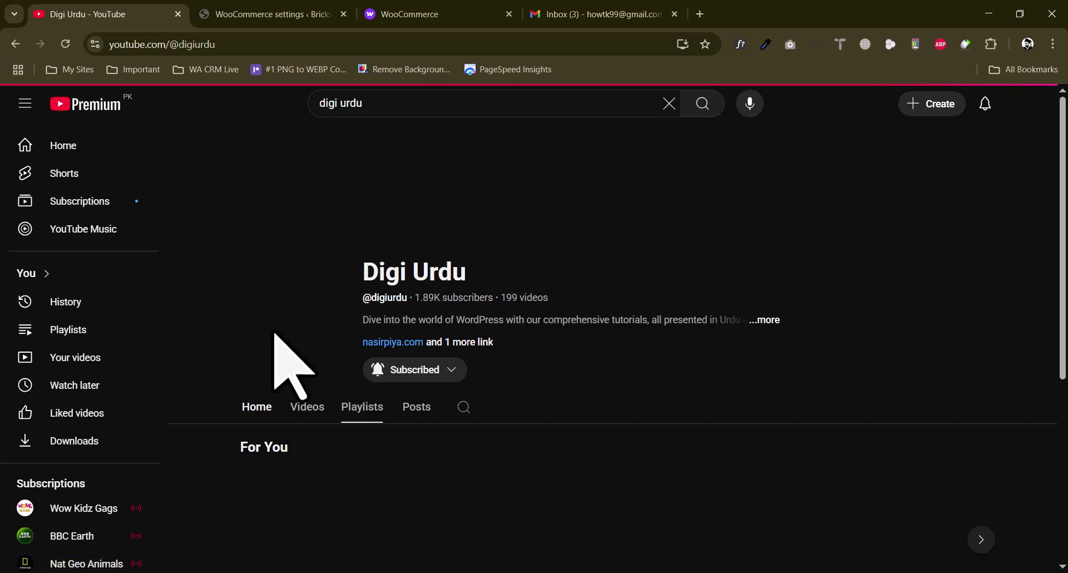
Browse the channel's Playlists and open the Elementor MasterClass playlist
scroll(1059, 259, "down", 5)
scroll(1059, 259, "up", 5)
scroll(616, 334, "down", 5)
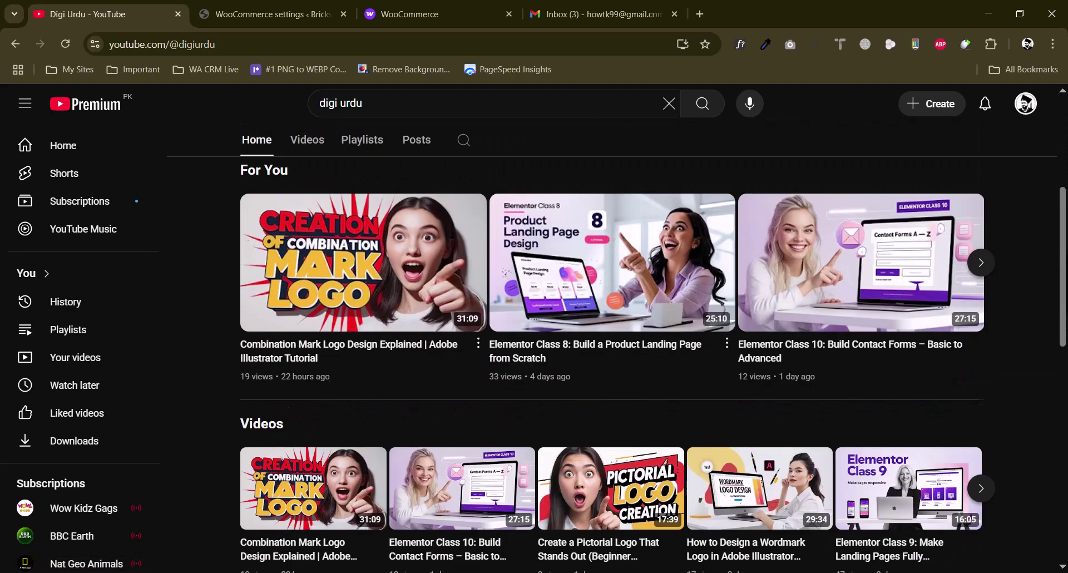
scroll(476, 367, "up", 5)
left_click(361, 406)
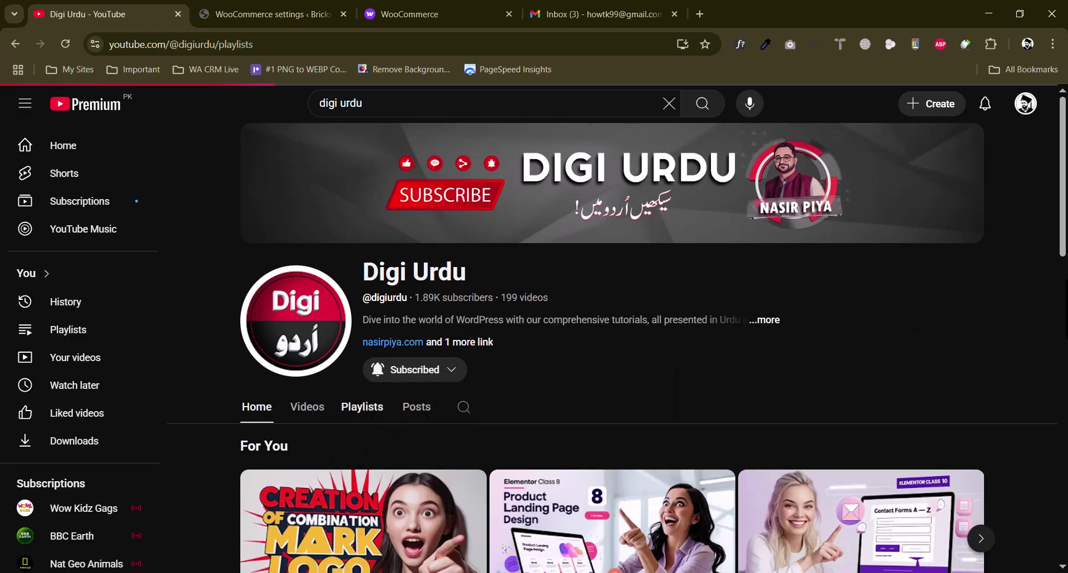
scroll(1059, 309, "down", 5)
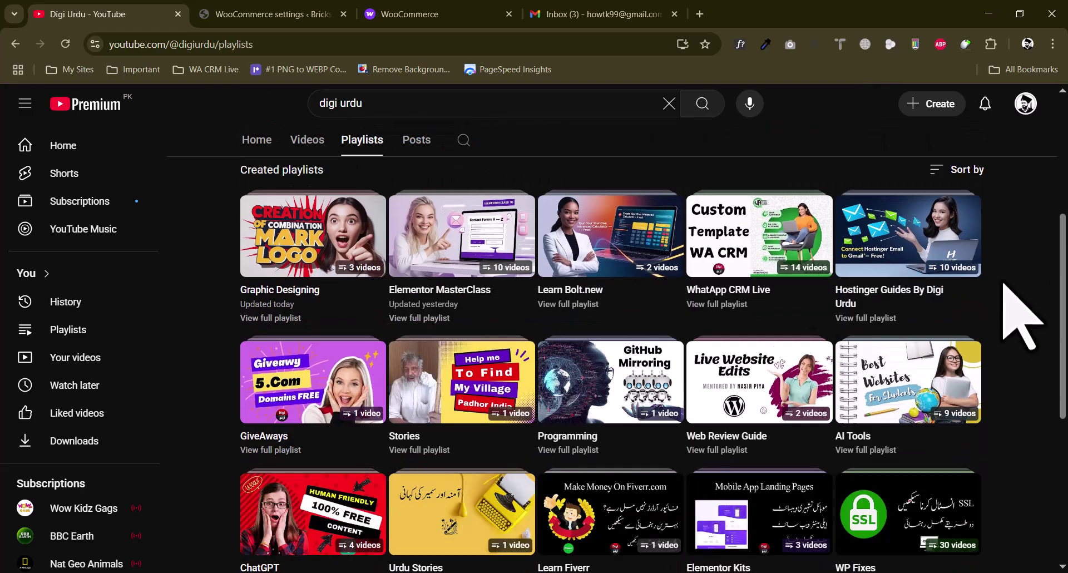
left_click(421, 318)
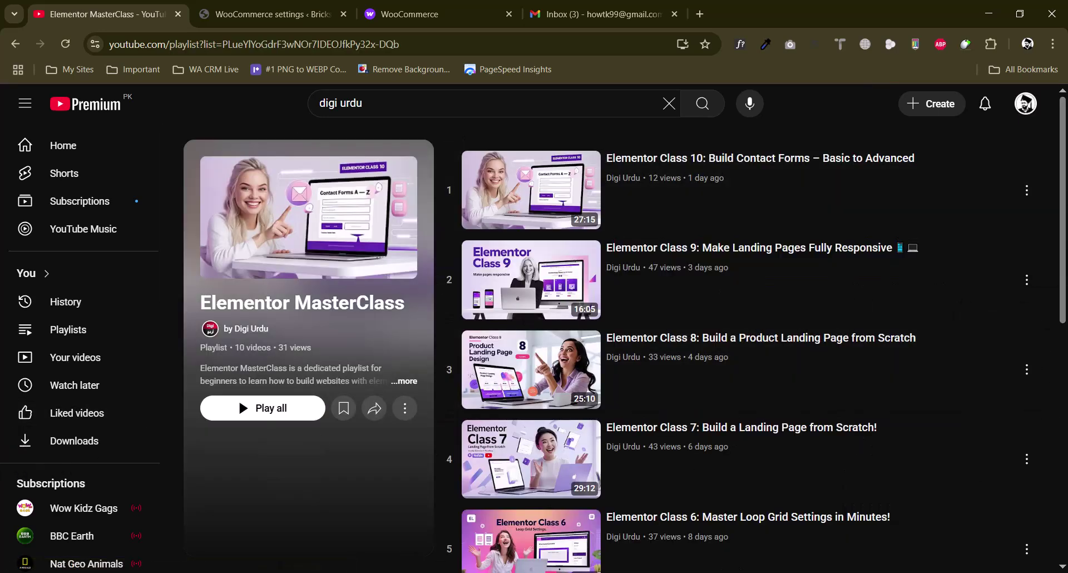
Return to the Digi Urdu channel home page through the playlist's 'by Digi Urdu' link
scroll(750, 344, "down", 5)
scroll(751, 345, "down", 3)
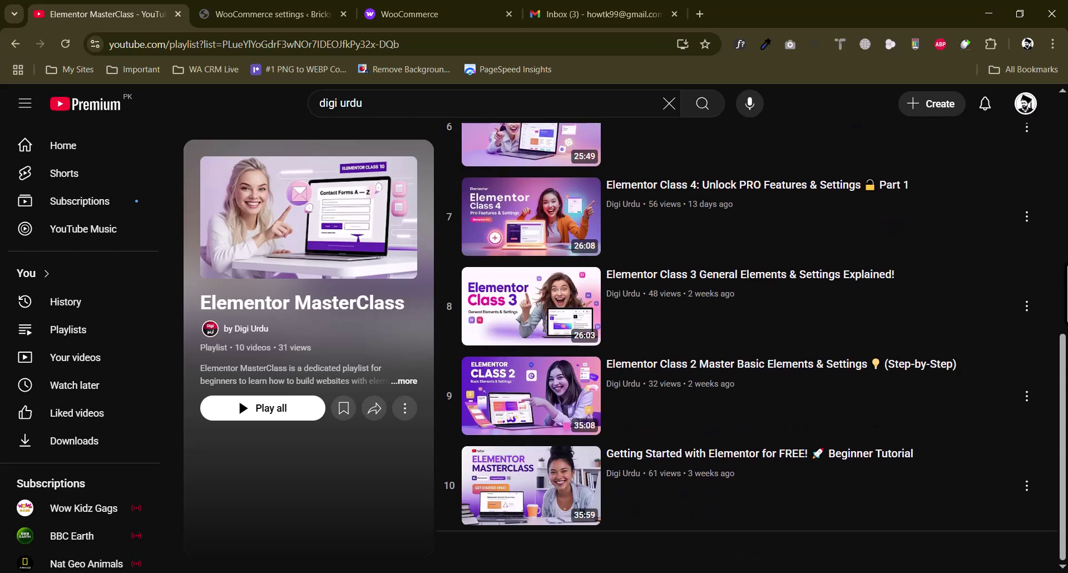
scroll(655, 305, "up", 8)
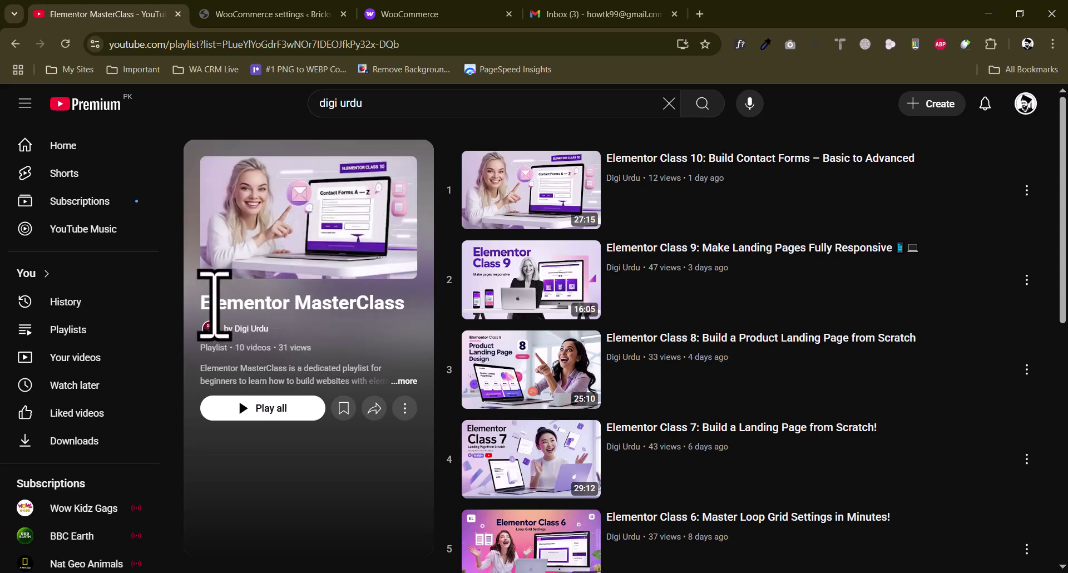
left_click_drag(198, 305, 344, 310)
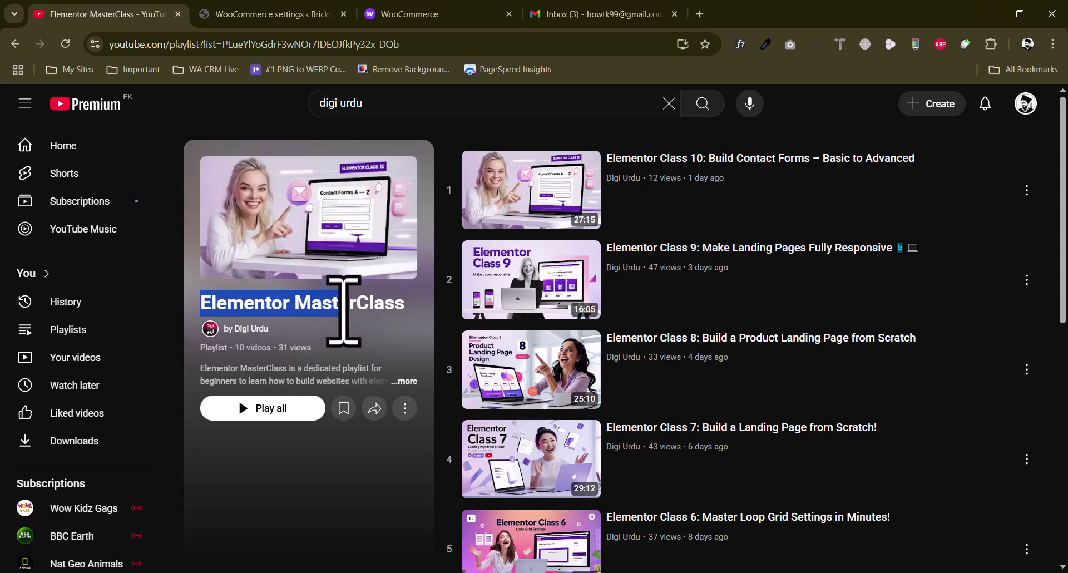
left_click(344, 310)
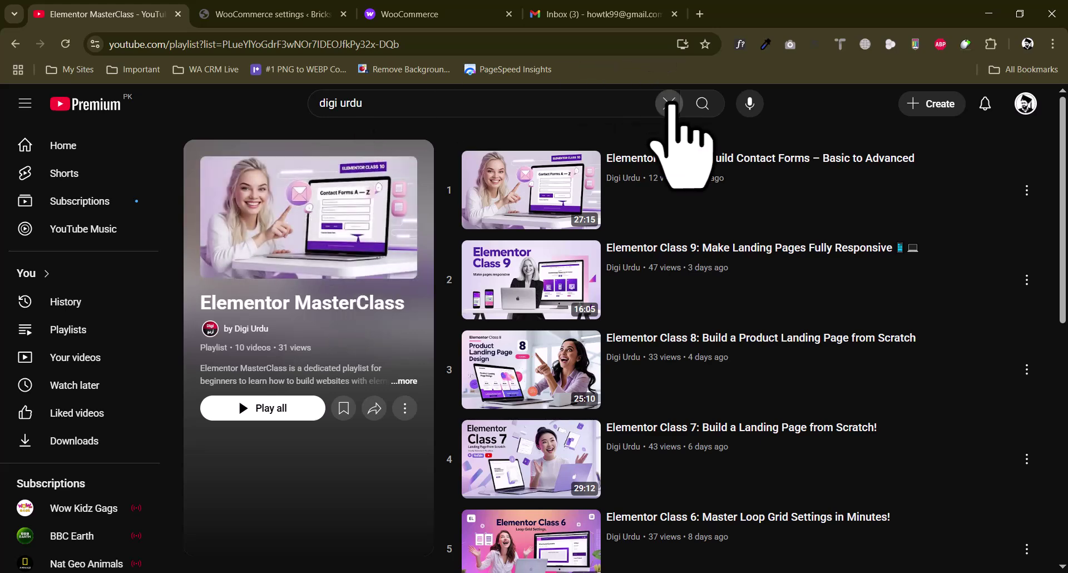
left_click(247, 329)
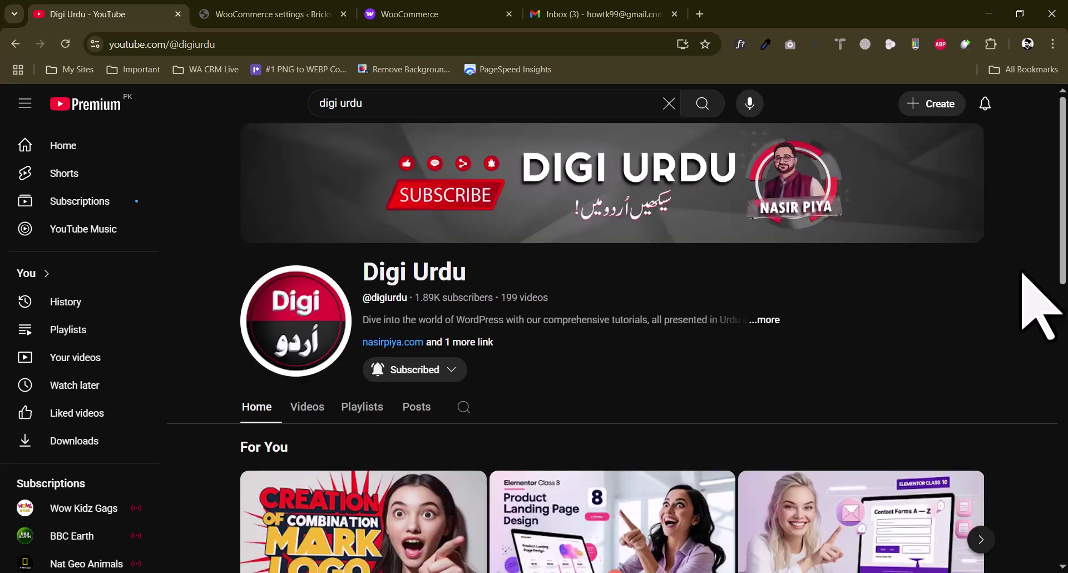
scroll(1026, 275, "down", 6)
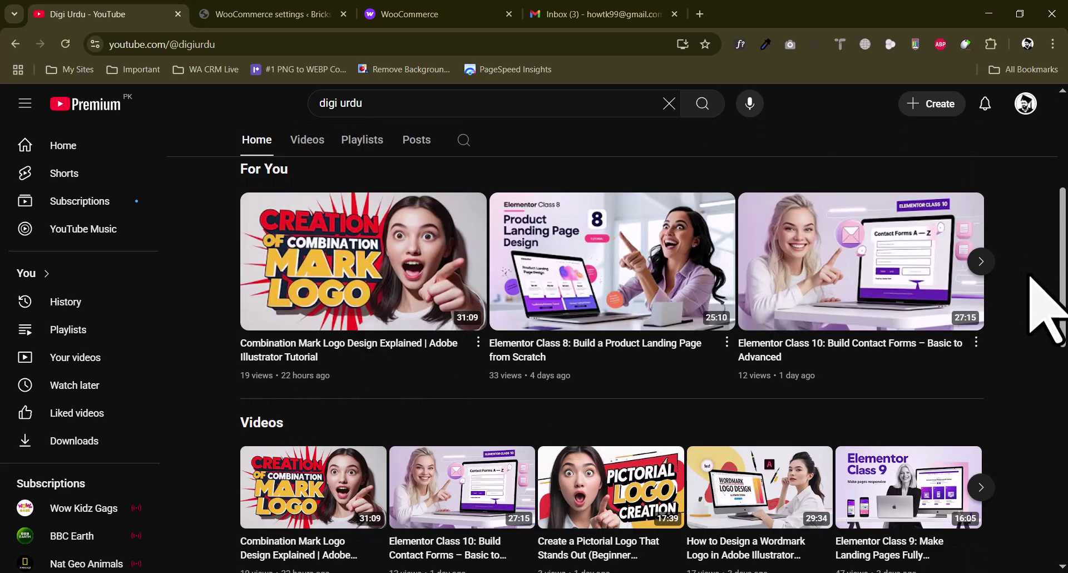